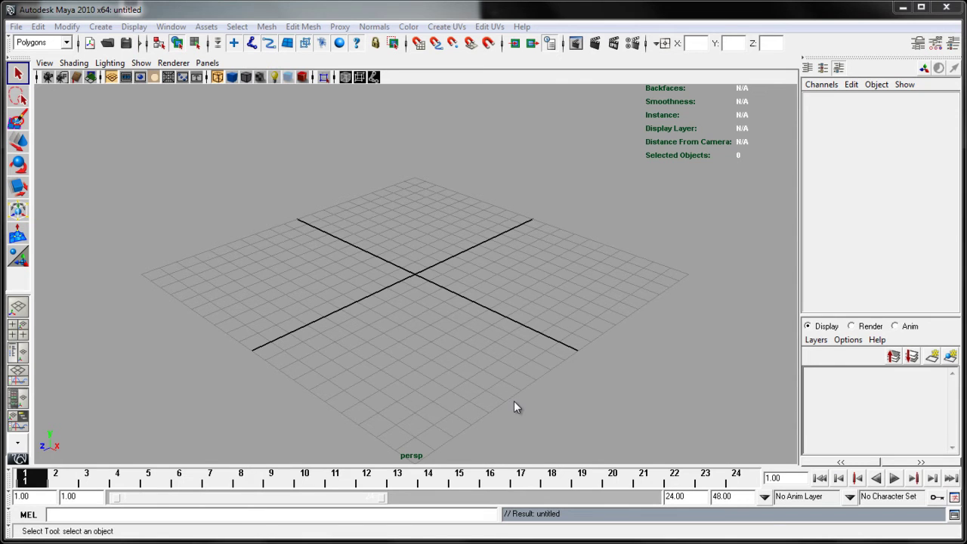
Switch to the Hypershade/Persp layout and widen the perspective view
alt+drag(448, 287, 459, 290)
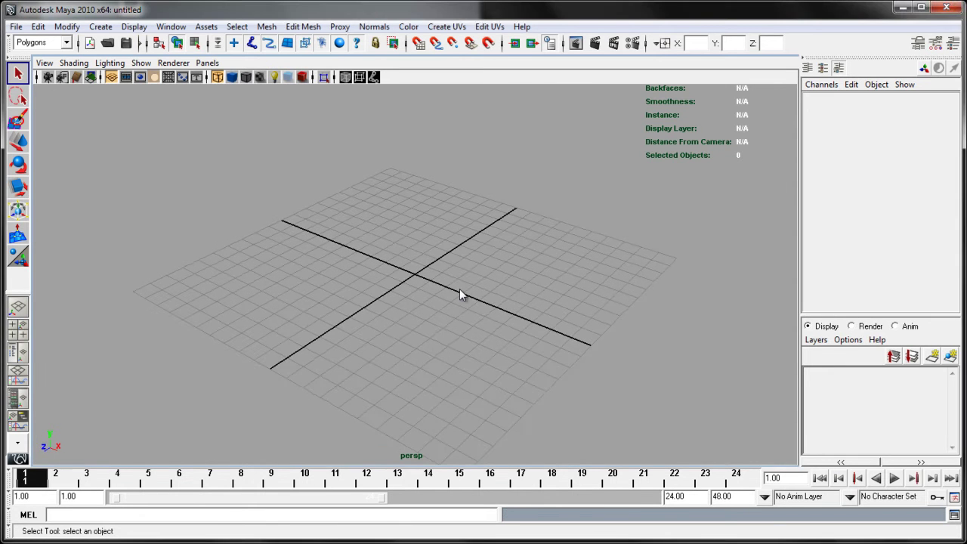
alt+drag(405, 256, 467, 270)
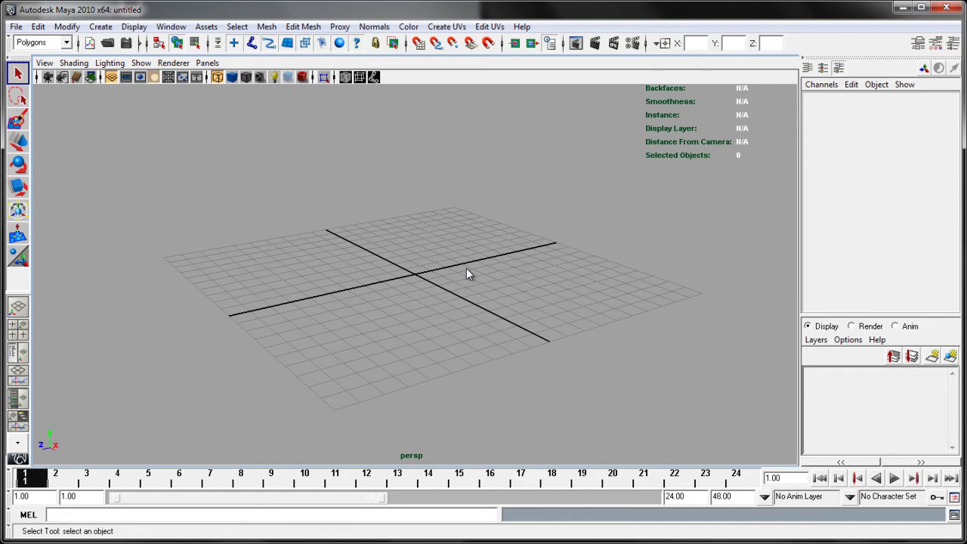
alt+drag(454, 298, 447, 274)
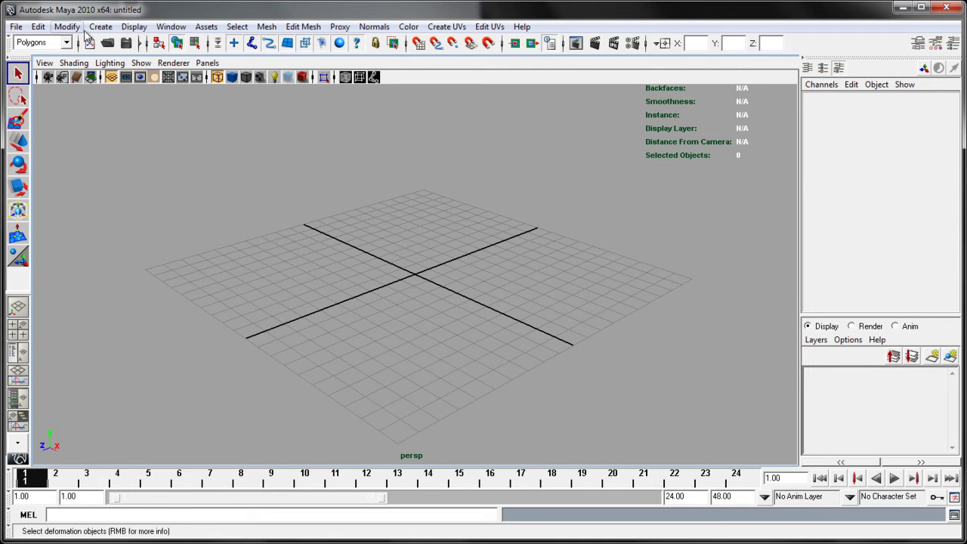
click(18, 393)
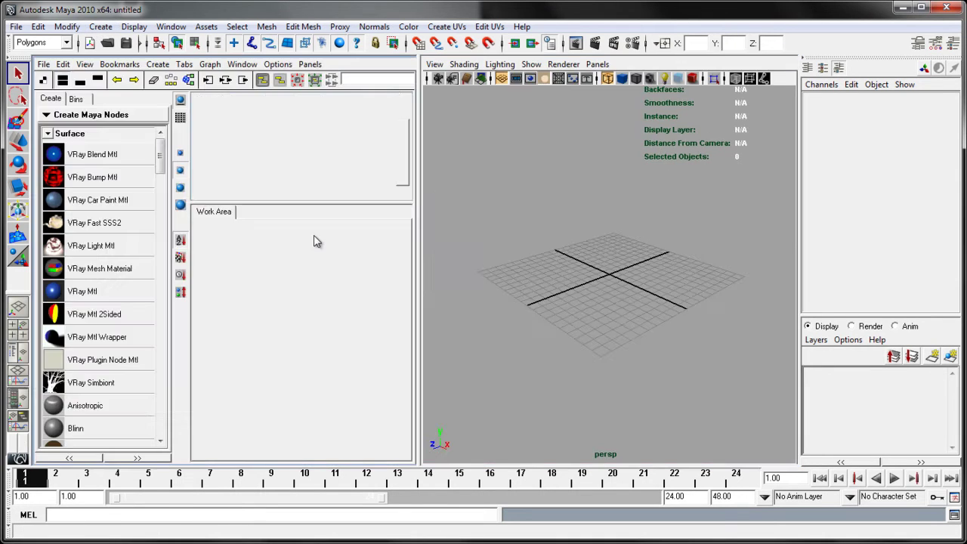
drag(417, 236, 317, 237)
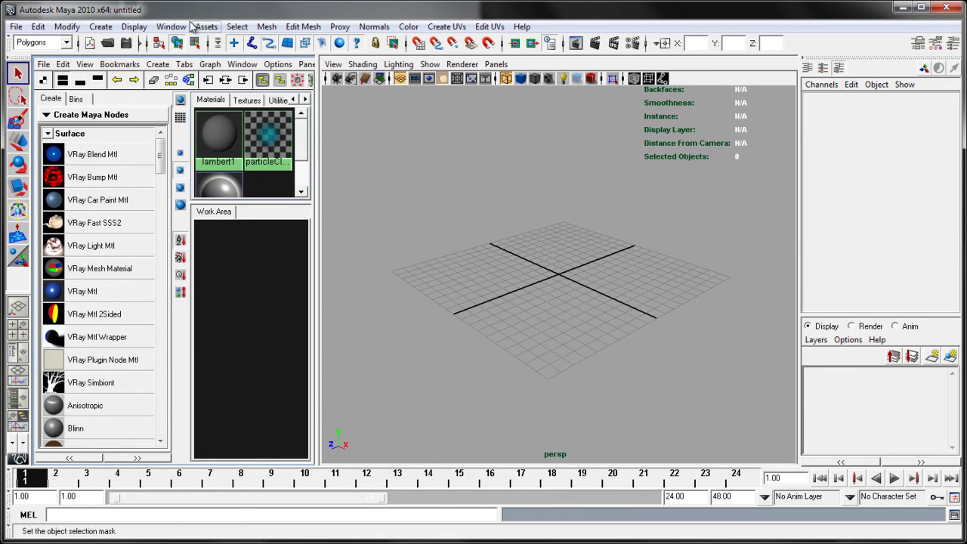
Create a default 1x1x1 polygon cube, pCube1, at the origin and check its construction settings
click(100, 26)
mouse_move(132, 60)
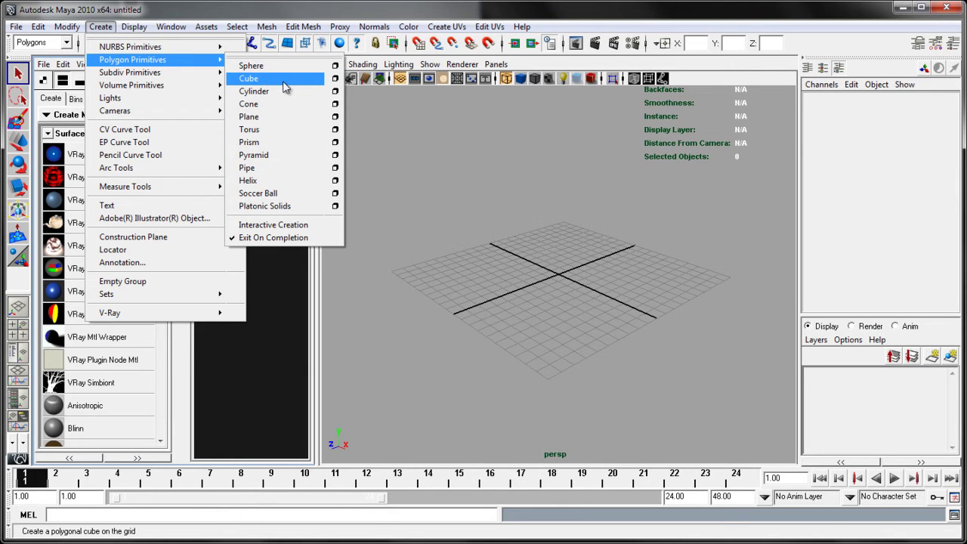
click(335, 79)
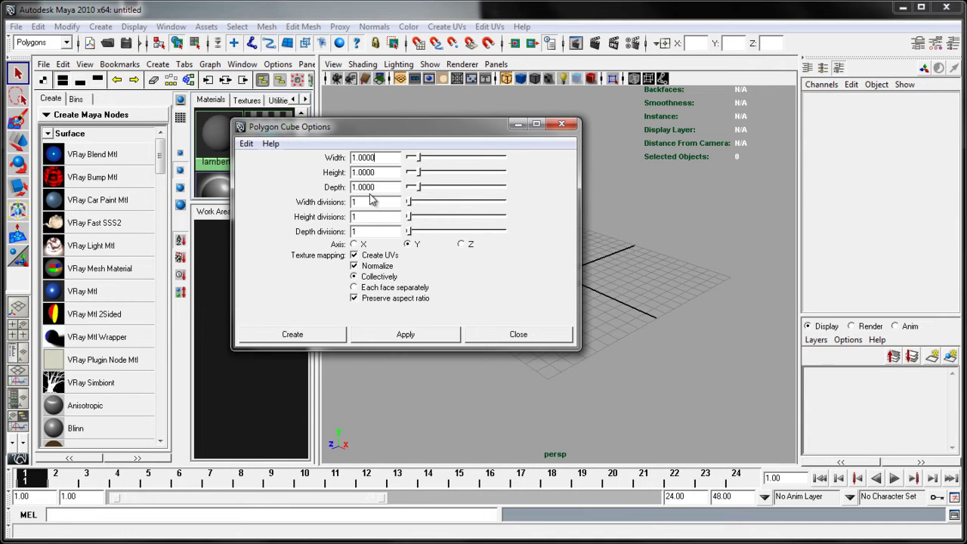
click(313, 337)
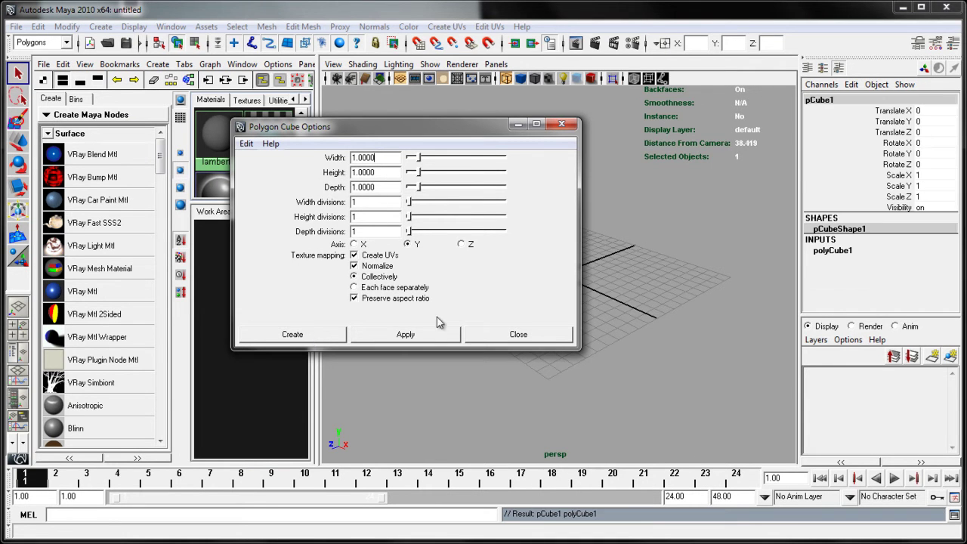
alt+right_drag(531, 305, 544, 266)
click(833, 251)
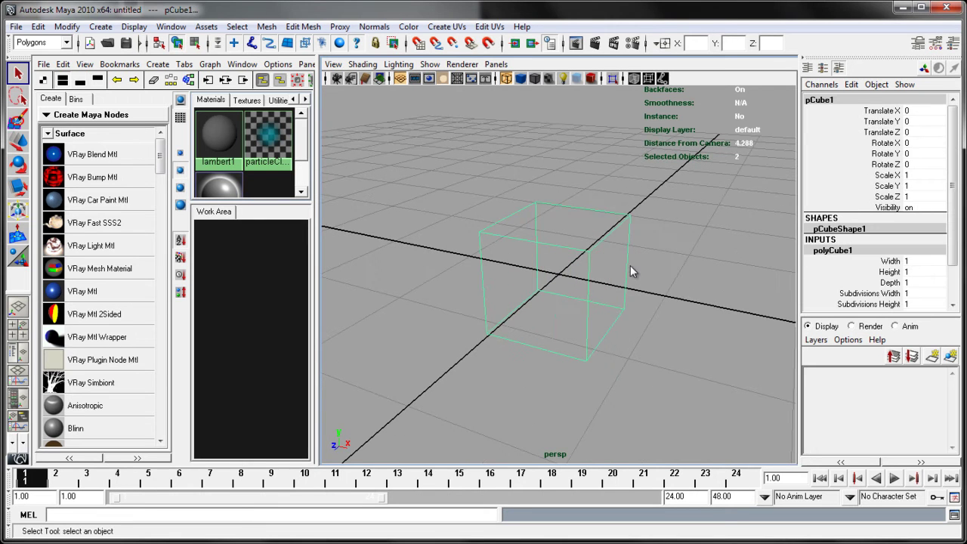
click(573, 279)
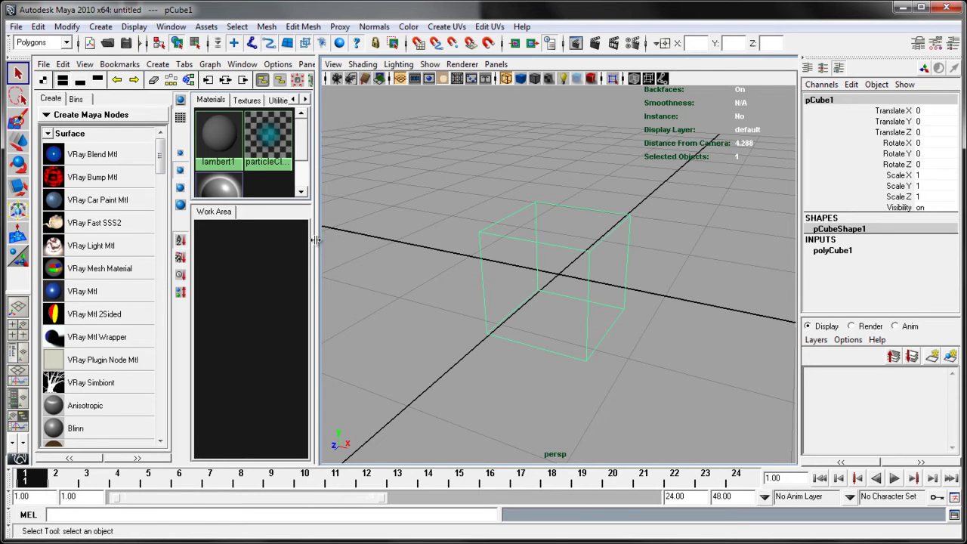
drag(317, 240, 383, 240)
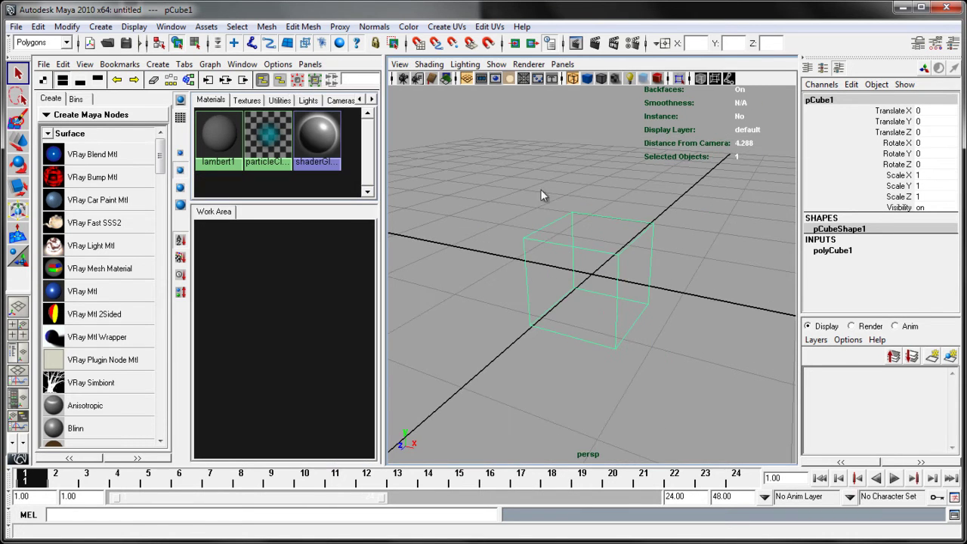
alt+drag(541, 196, 597, 291)
Set the Spot Light options to Quadratic decay and a 60-degree cone angle
click(834, 250)
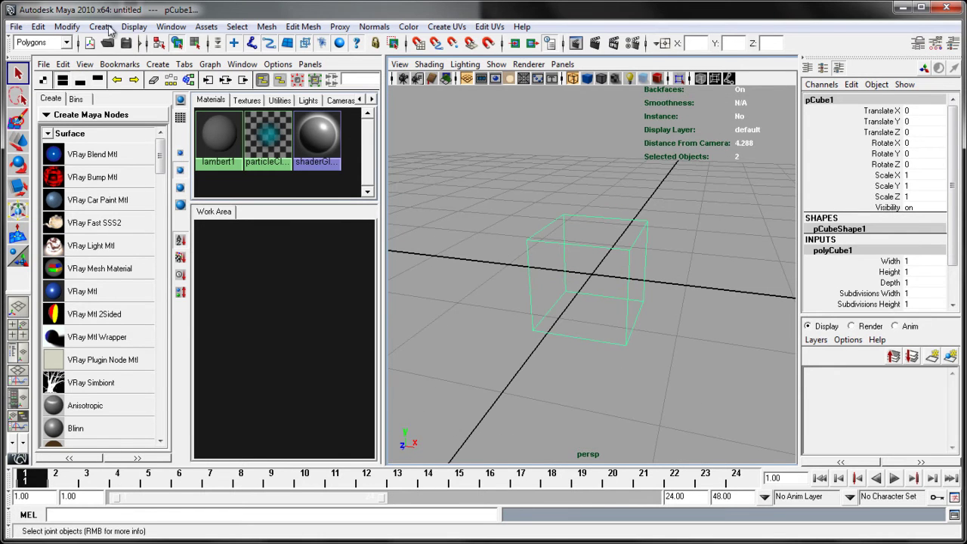
click(110, 27)
mouse_move(151, 99)
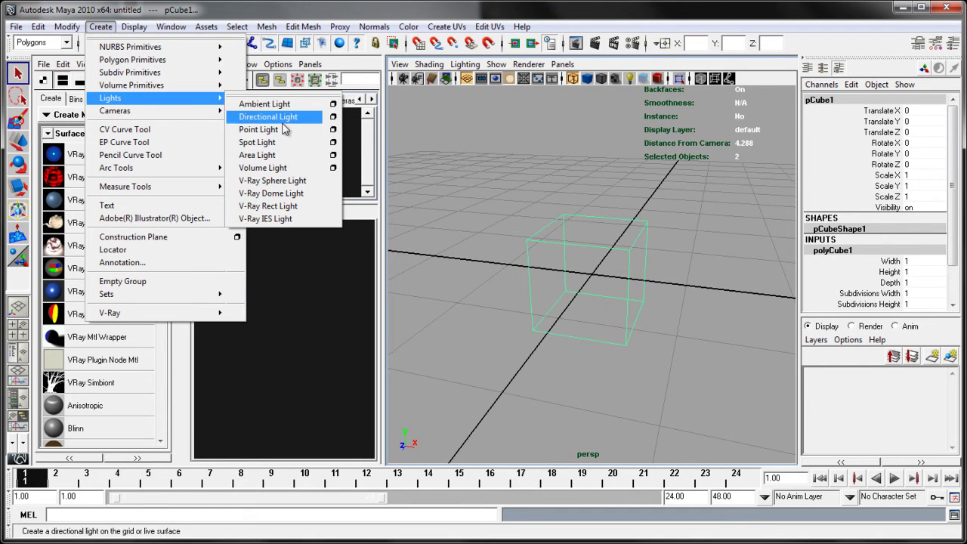
click(333, 143)
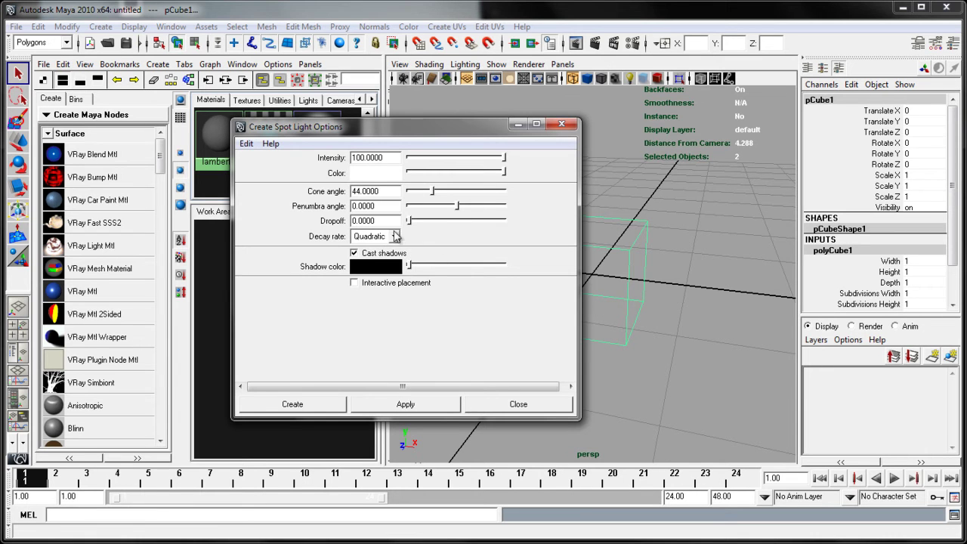
click(395, 236)
click(397, 238)
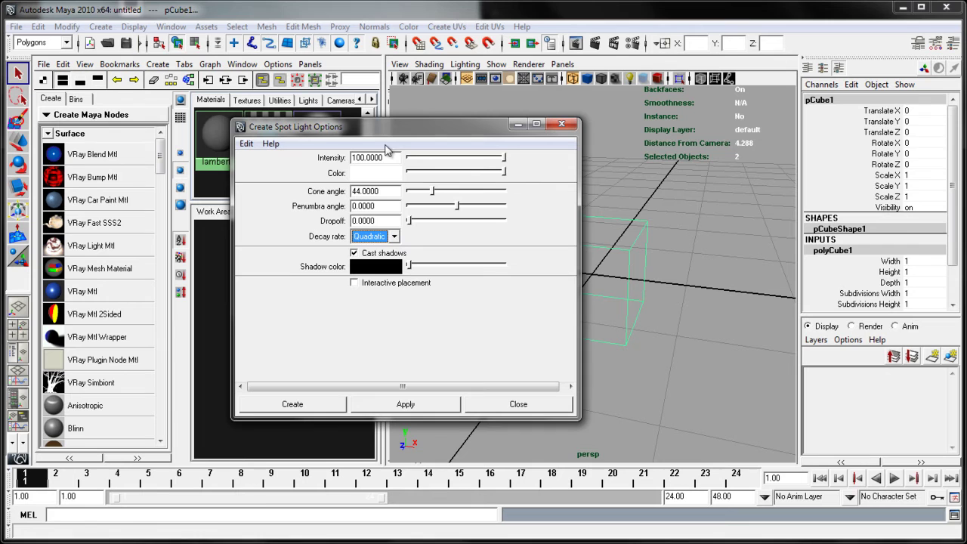
double_click(385, 194)
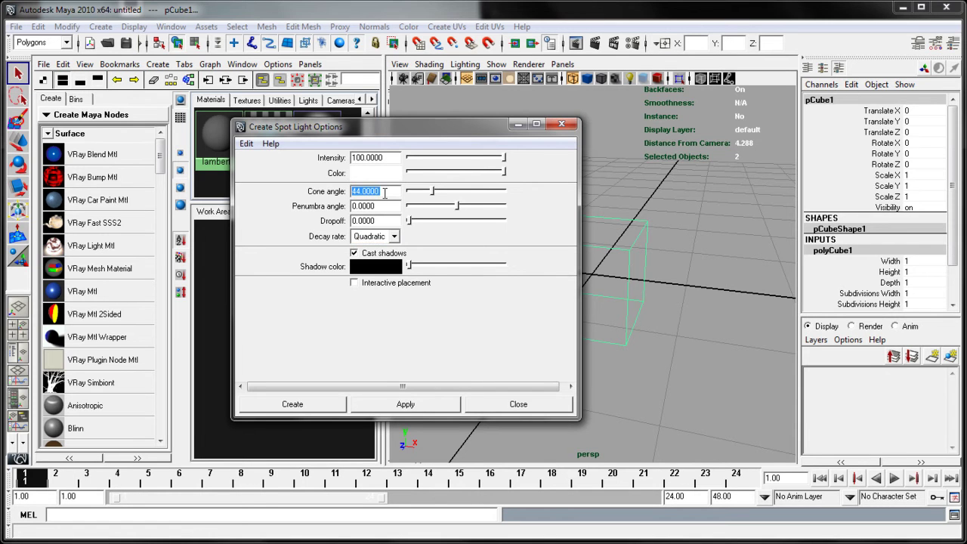
text(60)
key(Return)
Create the spot light and set its Rotate X to -90 so it points down
click(295, 404)
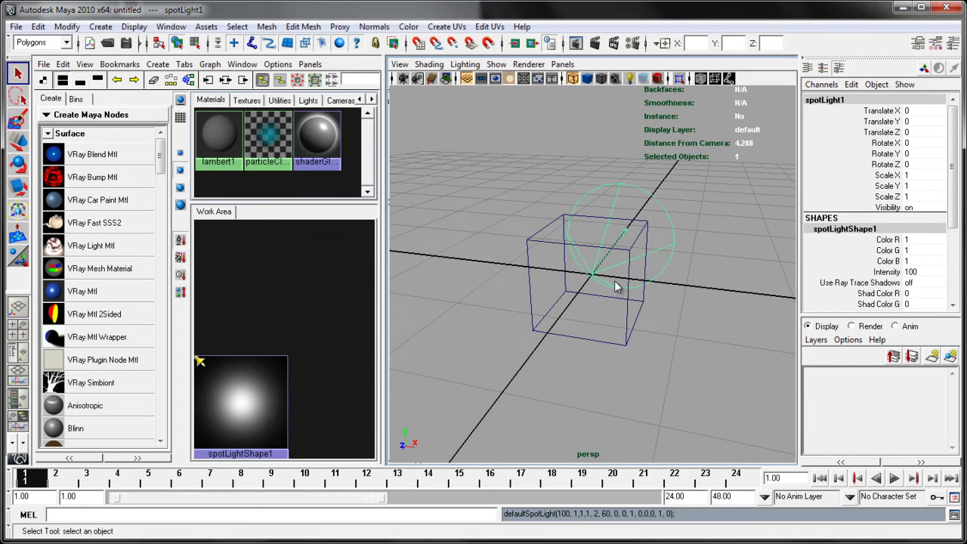
key(e)
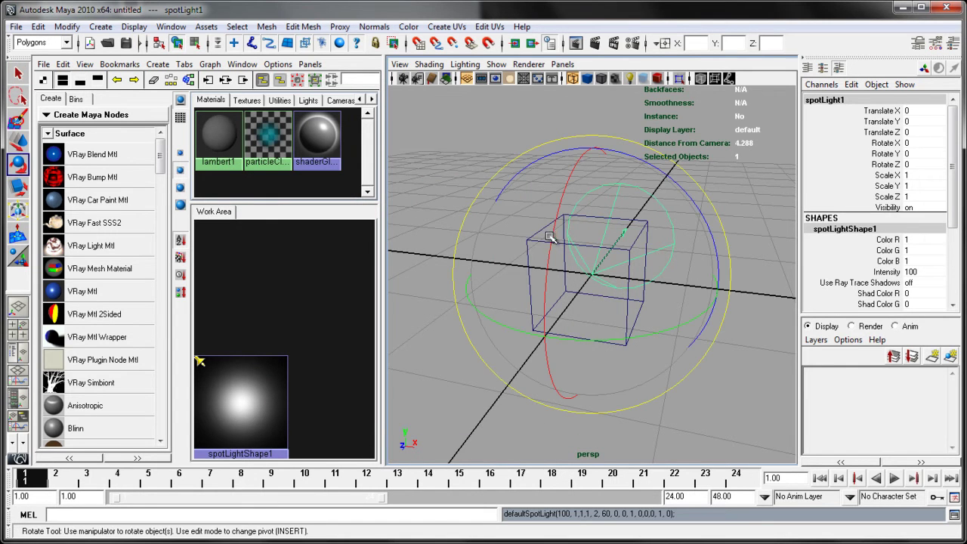
drag(552, 238, 575, 249)
click(916, 142)
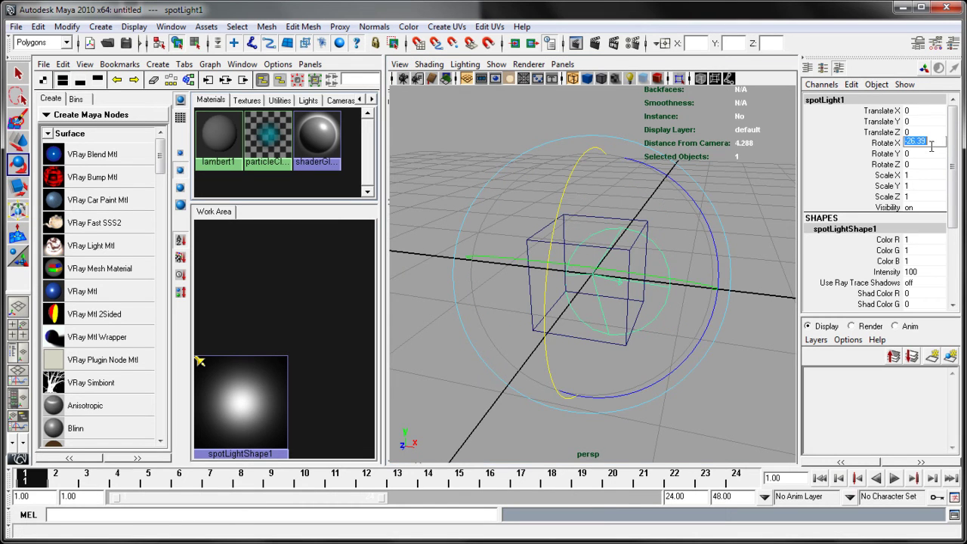
key(BackSpace)
text(-90)
key(Return)
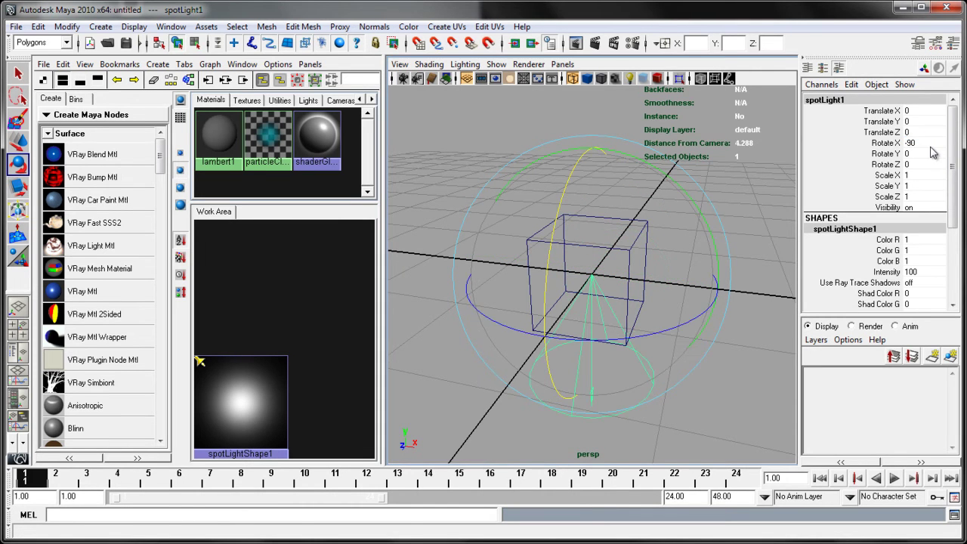
Raise the spot light along Y to 2.559 above the cube
key(w)
drag(594, 192, 594, 89)
alt+middle_drag(652, 360, 605, 418)
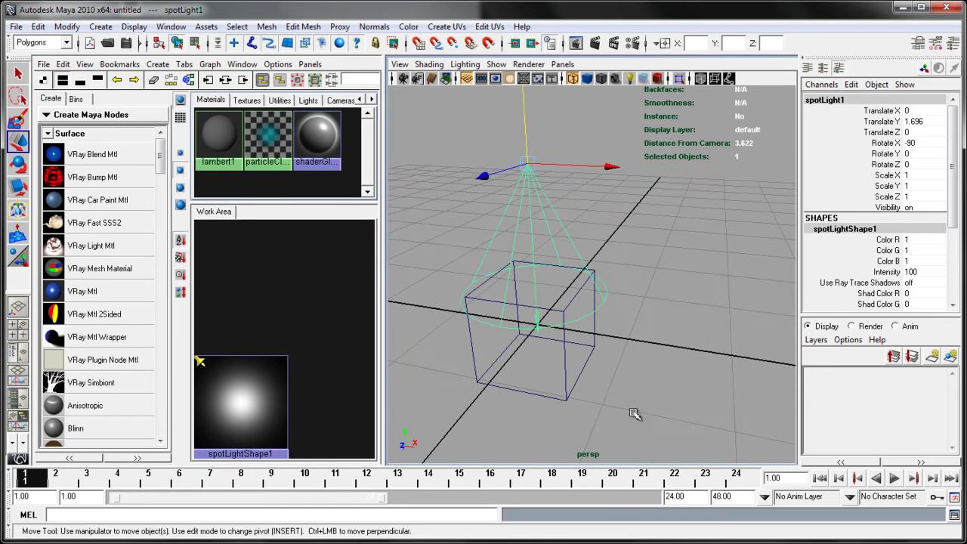
drag(526, 109, 530, 31)
alt+middle_drag(613, 279, 622, 220)
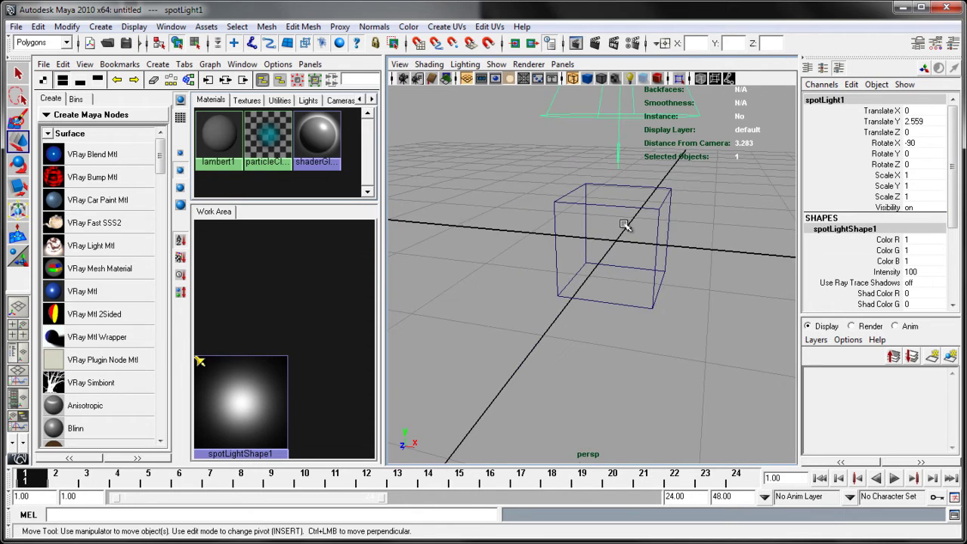
alt+right_drag(622, 219, 624, 225)
alt+middle_drag(624, 225, 600, 285)
alt+drag(600, 285, 579, 280)
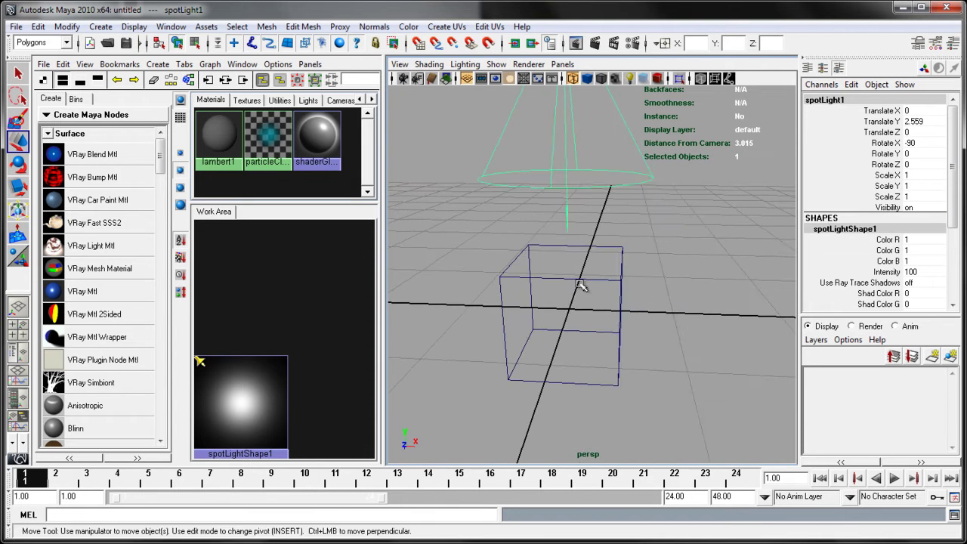
alt+right_drag(579, 280, 618, 238)
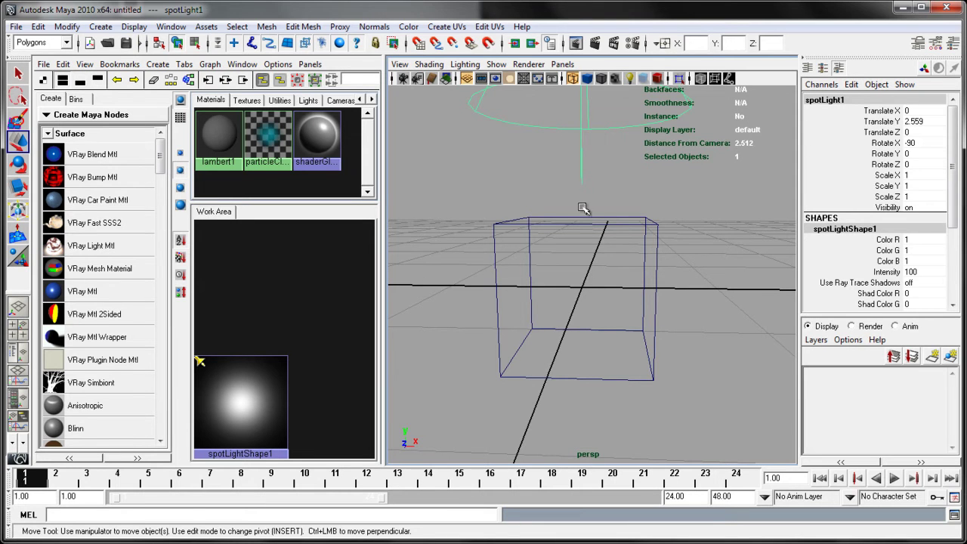
alt+drag(584, 363, 597, 335)
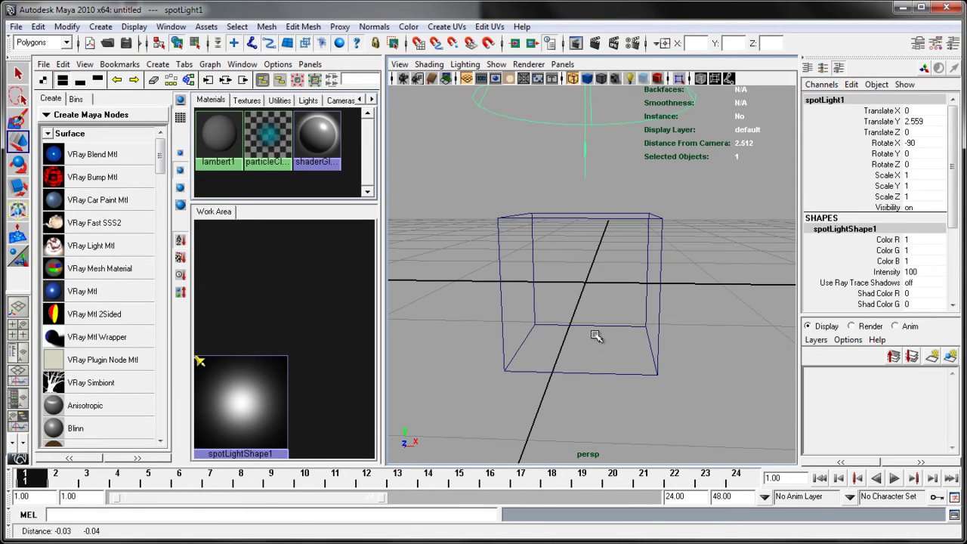
Create a VRayFastSSS2 material and apply the Skin (pink) preset
click(57, 227)
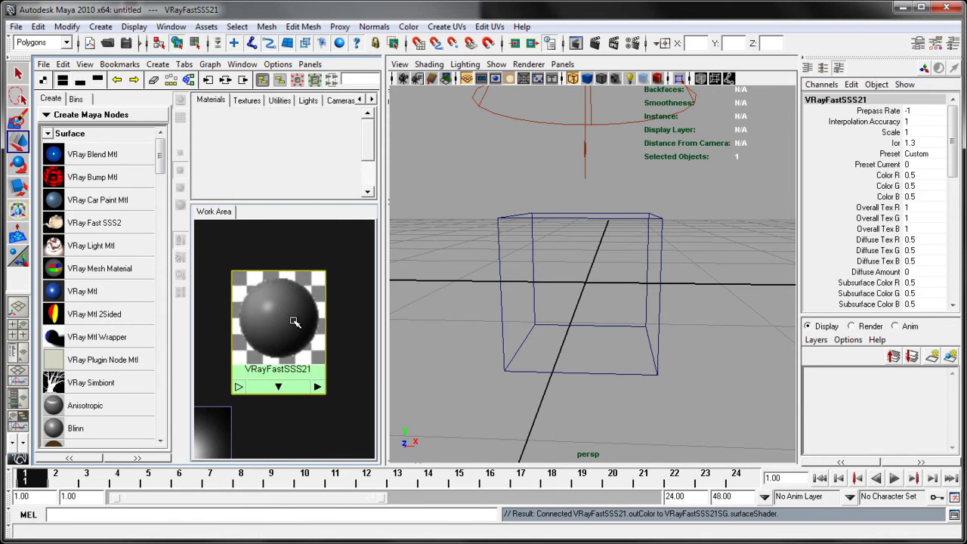
double_click(295, 322)
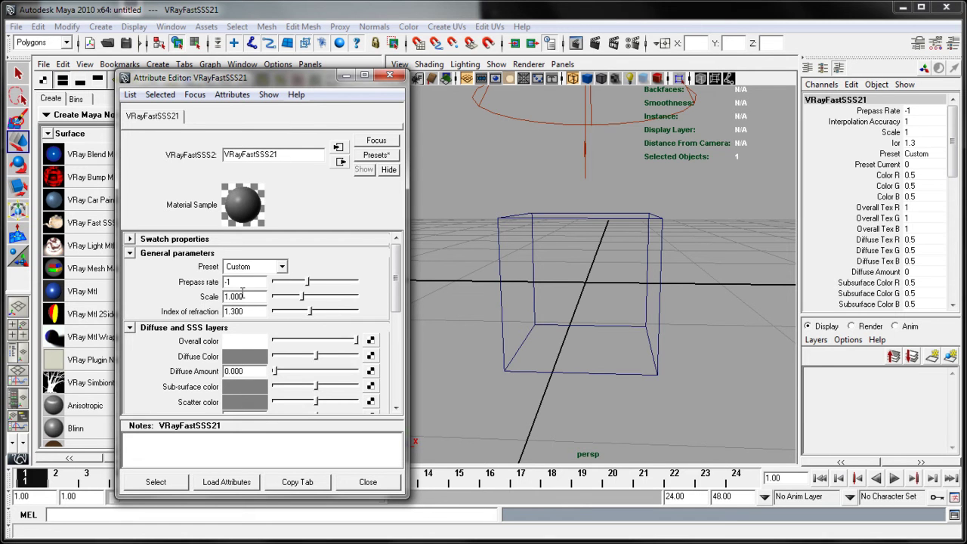
click(281, 267)
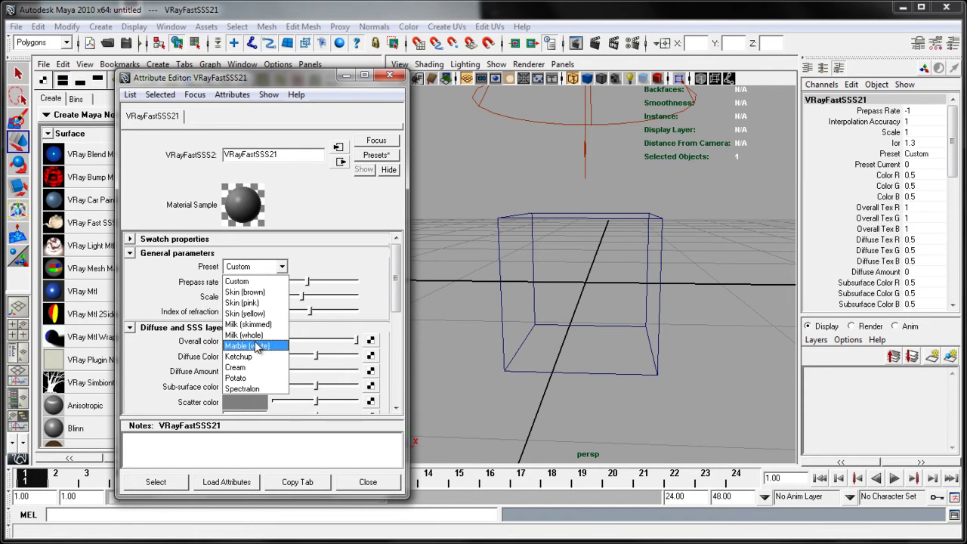
click(261, 303)
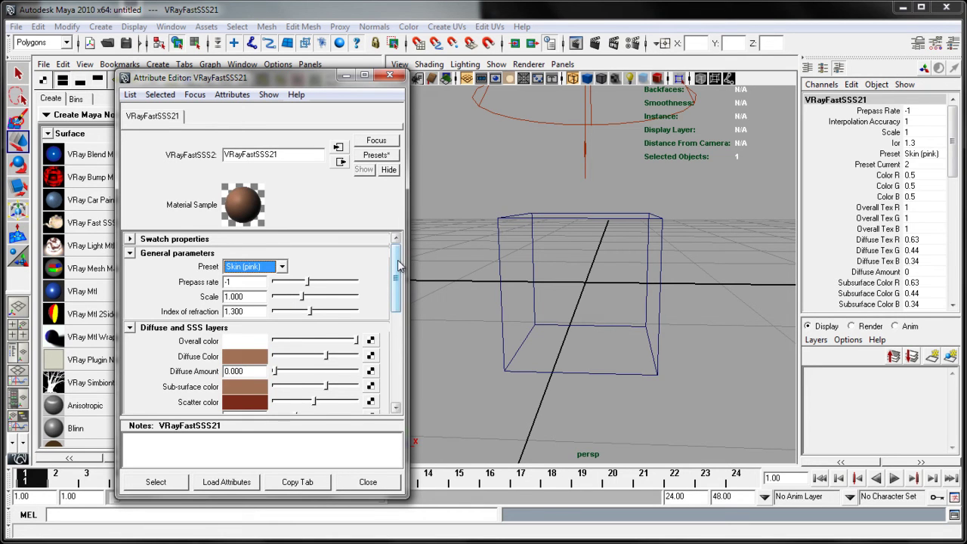
Review the material's Prepass rate and Scatter radius values in the Attribute Editor
drag(399, 262, 399, 272)
click(242, 264)
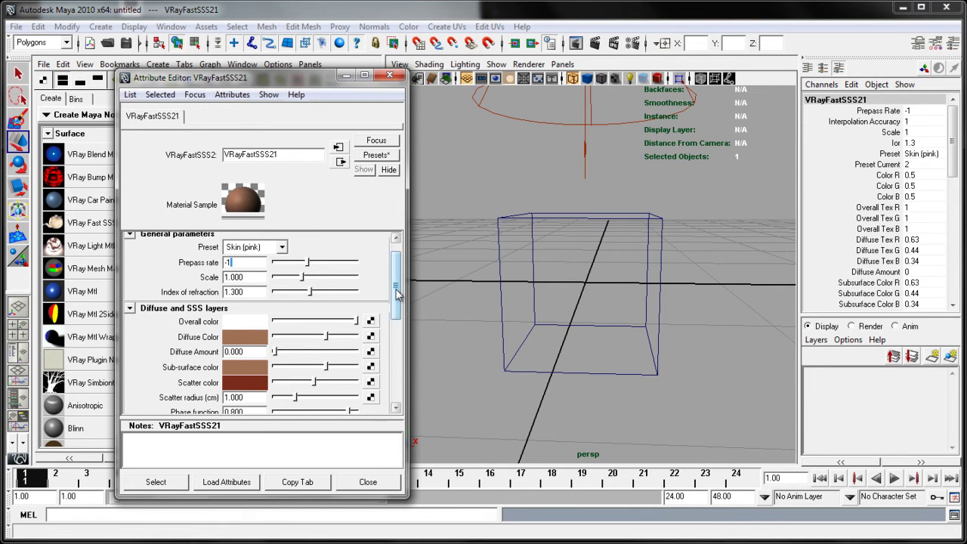
scroll(397, 277, down, 2)
scroll(399, 301, down, 2)
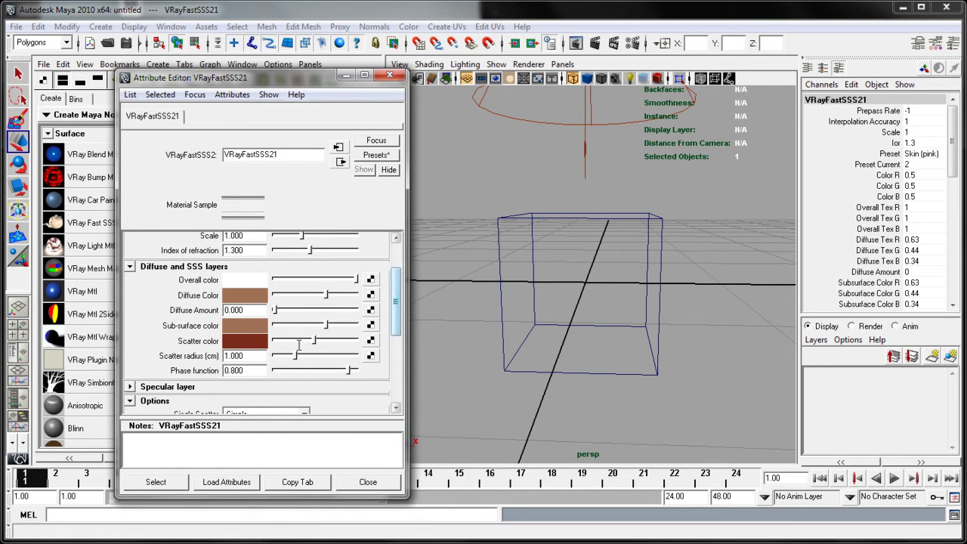
click(255, 355)
drag(399, 325, 399, 323)
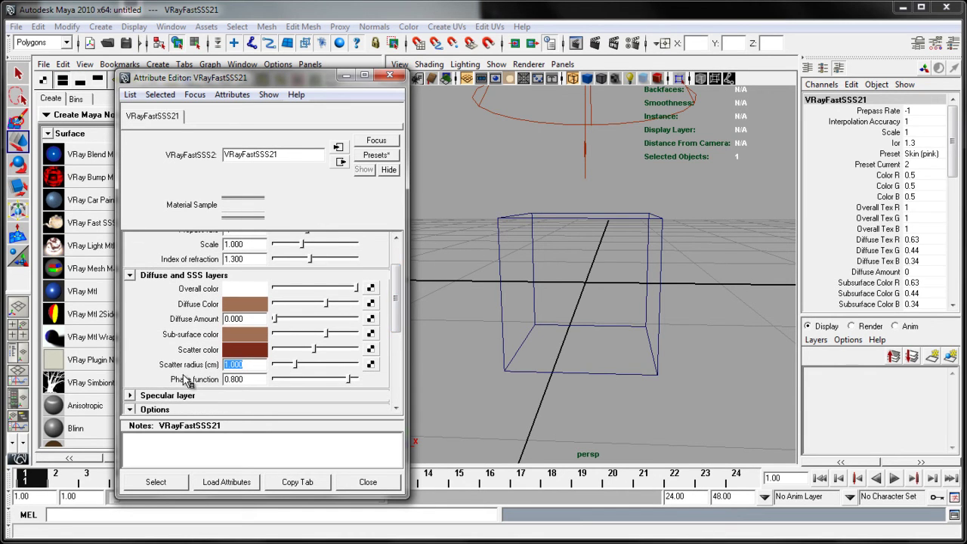
drag(396, 302, 399, 310)
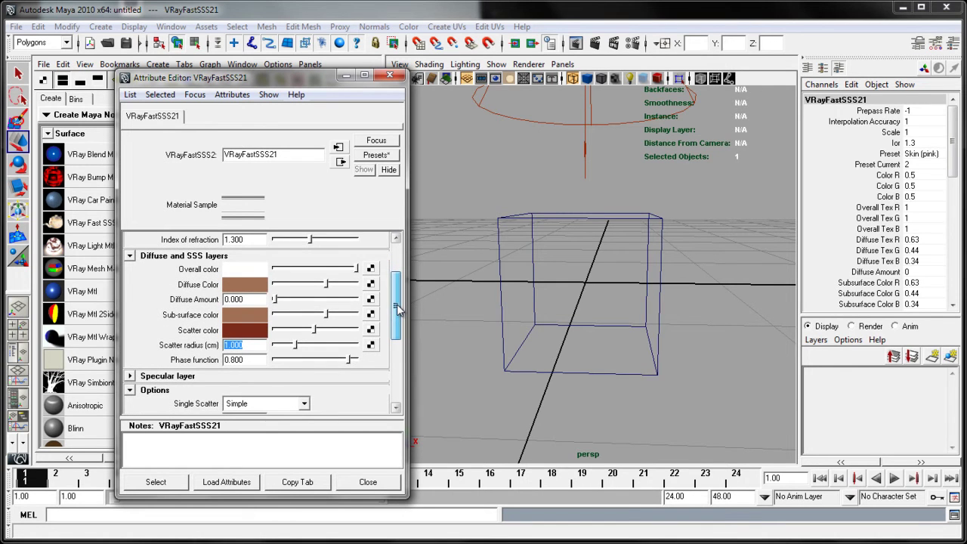
In Render Settings, set the renderer to V-Ray and load the LinearWorkflowVFB preset
click(632, 44)
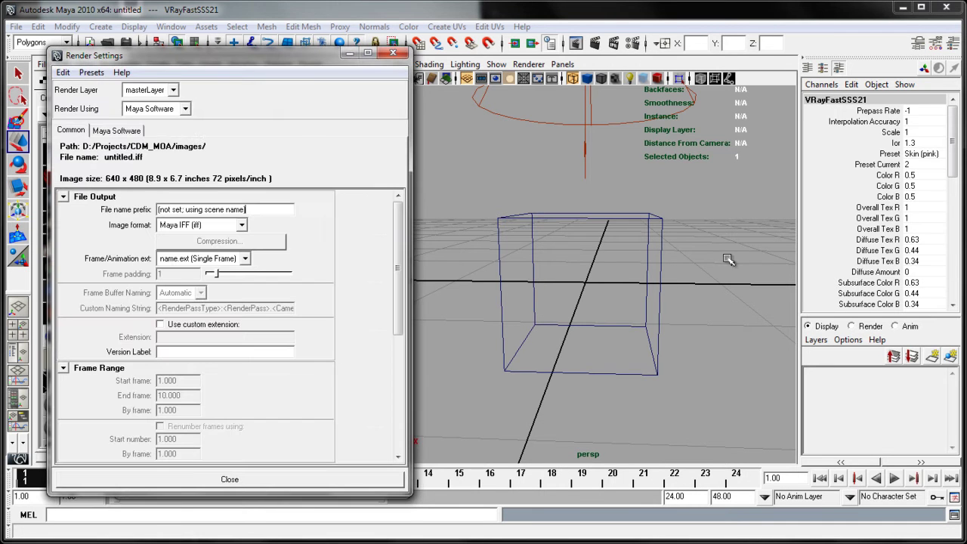
drag(181, 56, 349, 82)
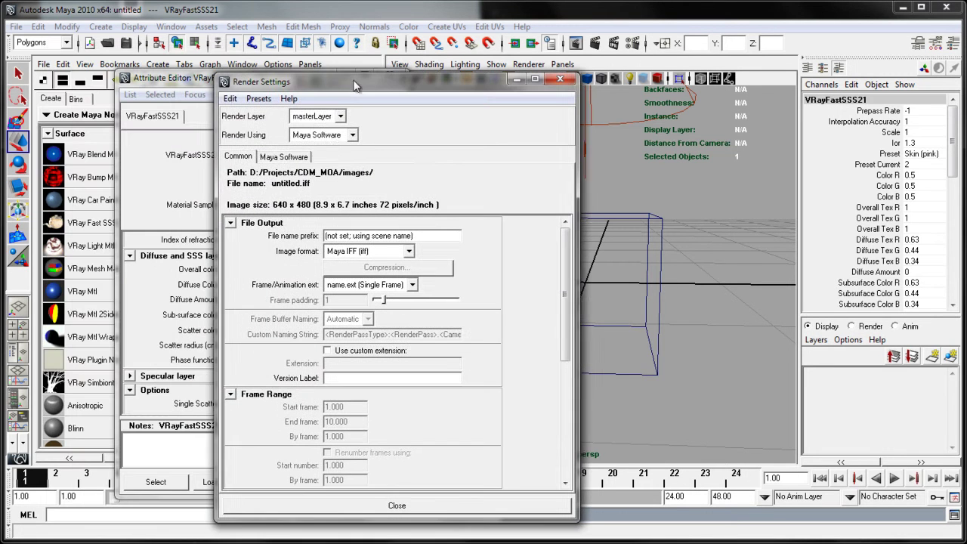
click(339, 137)
click(318, 177)
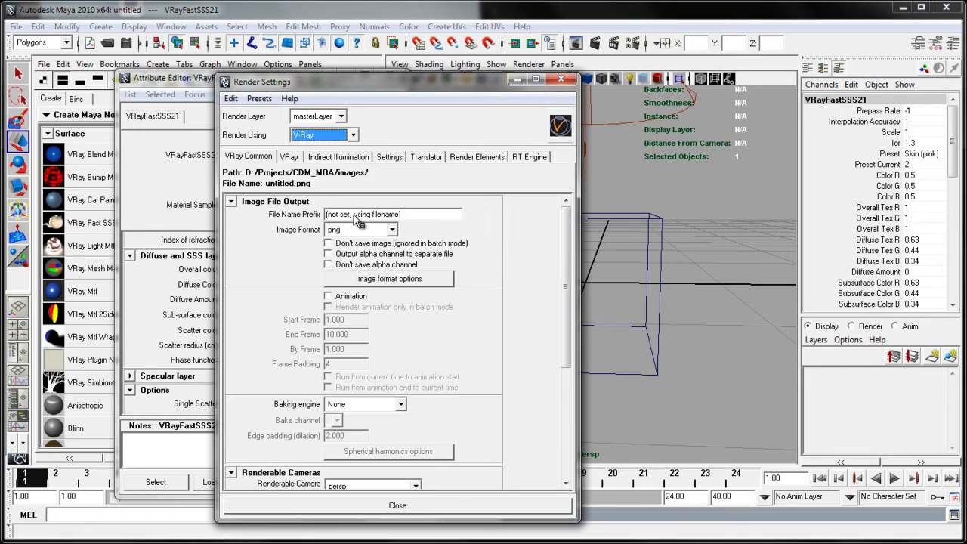
click(289, 158)
click(259, 99)
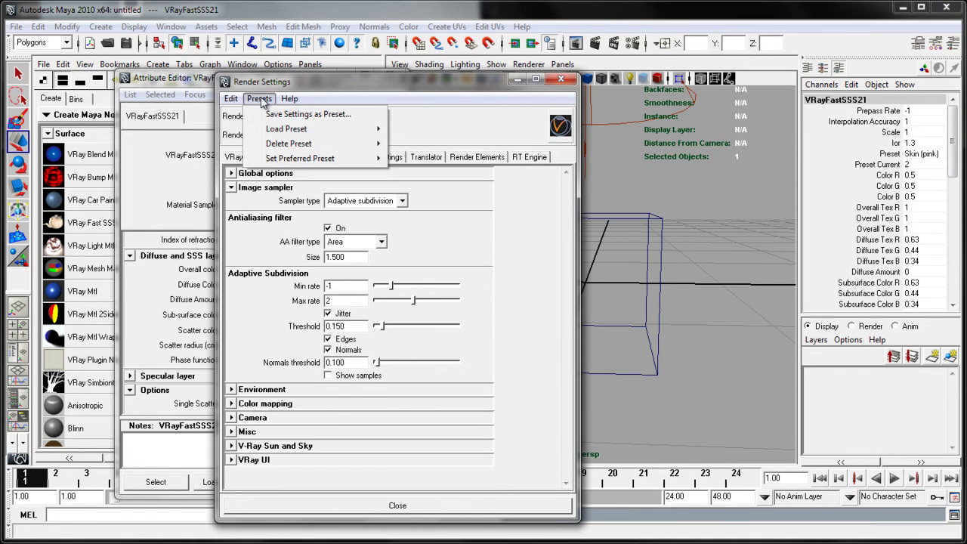
mouse_move(355, 129)
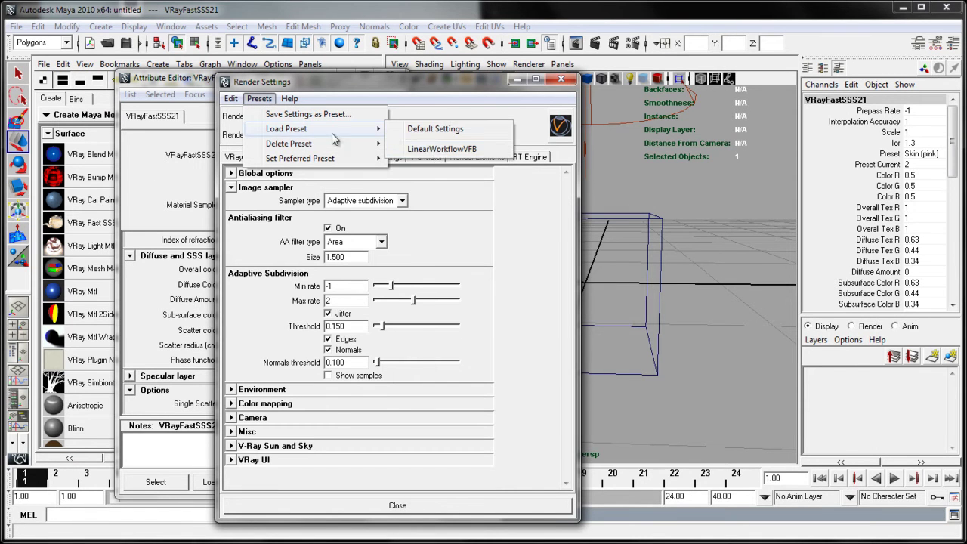
click(437, 151)
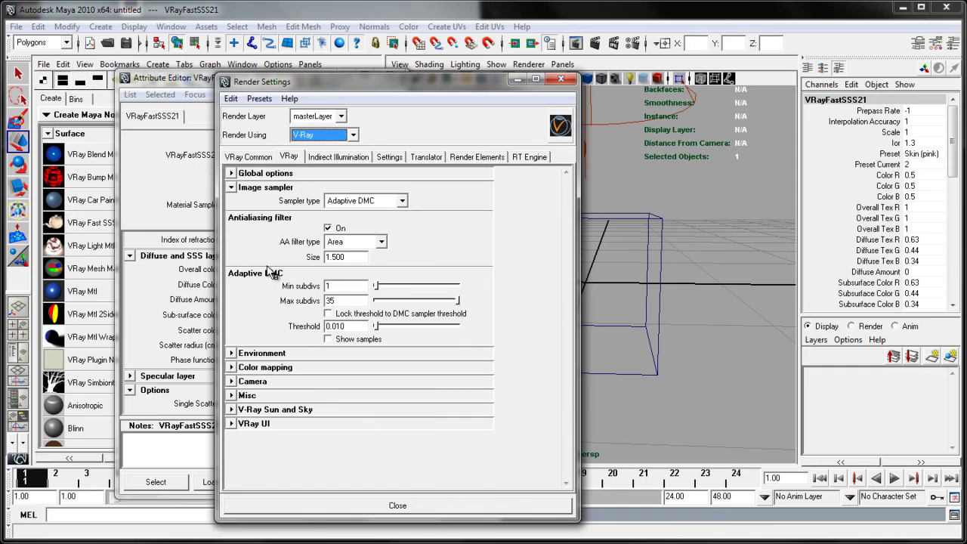
Set the AA filter to Gaussian, Threshold to 0.030, and enable Hide Render View
click(381, 244)
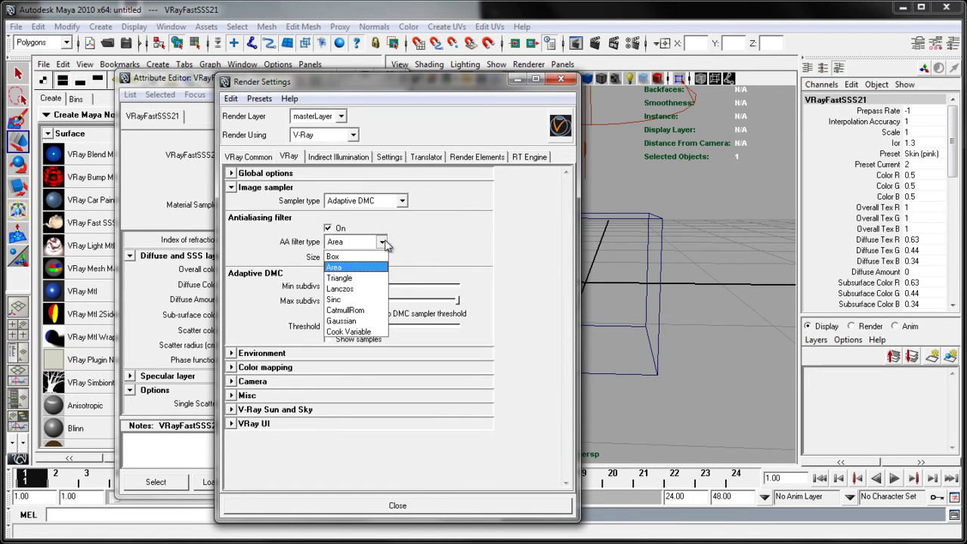
click(360, 321)
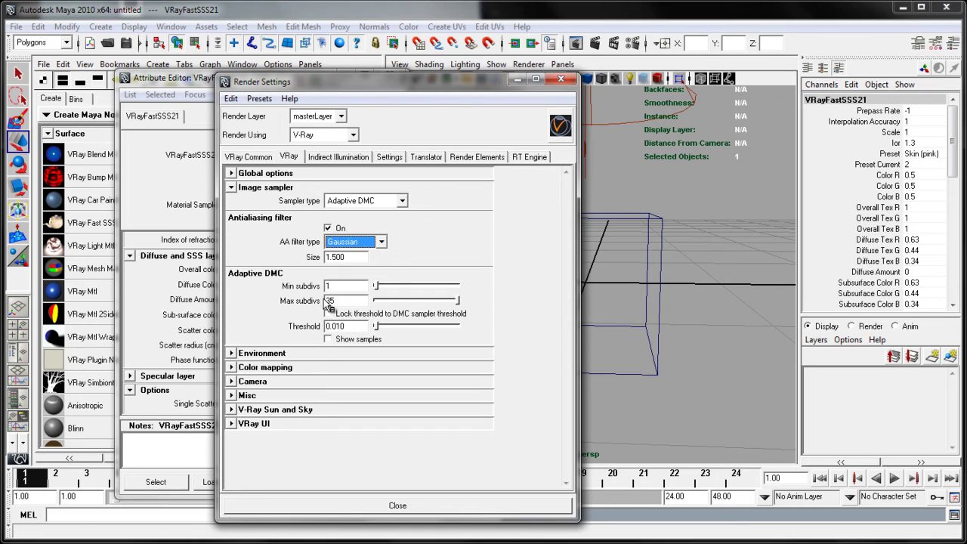
drag(359, 326, 337, 327)
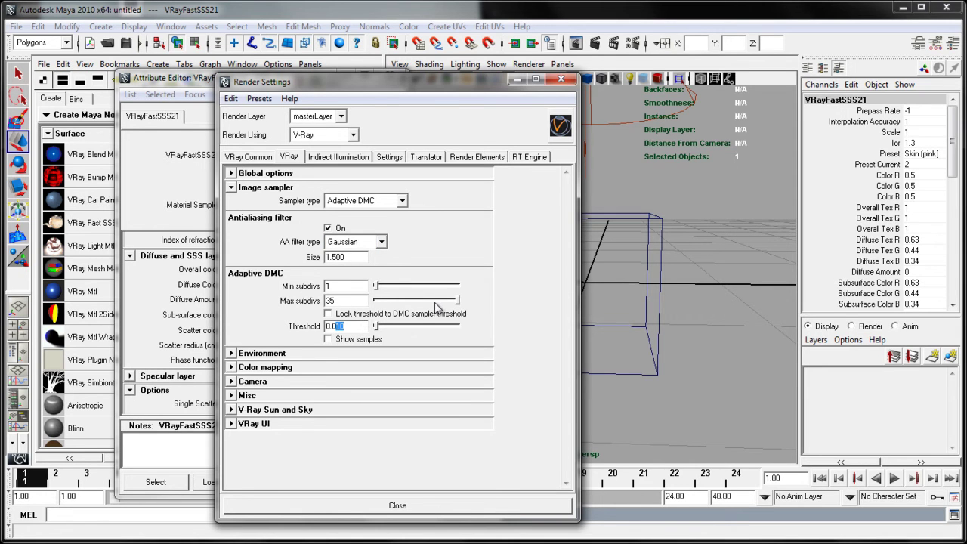
key(Tab)
click(353, 326)
text(0)
click(249, 158)
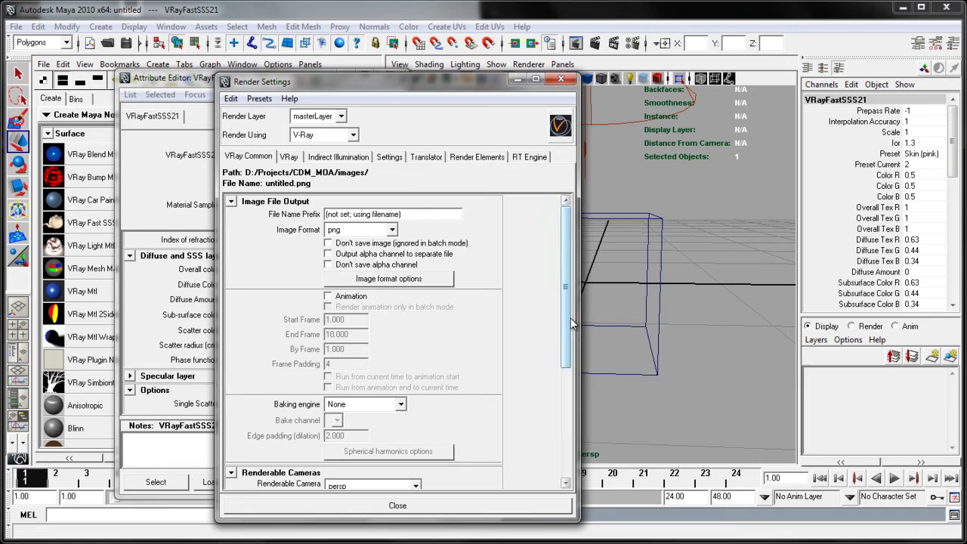
scroll(563, 378, down, 5)
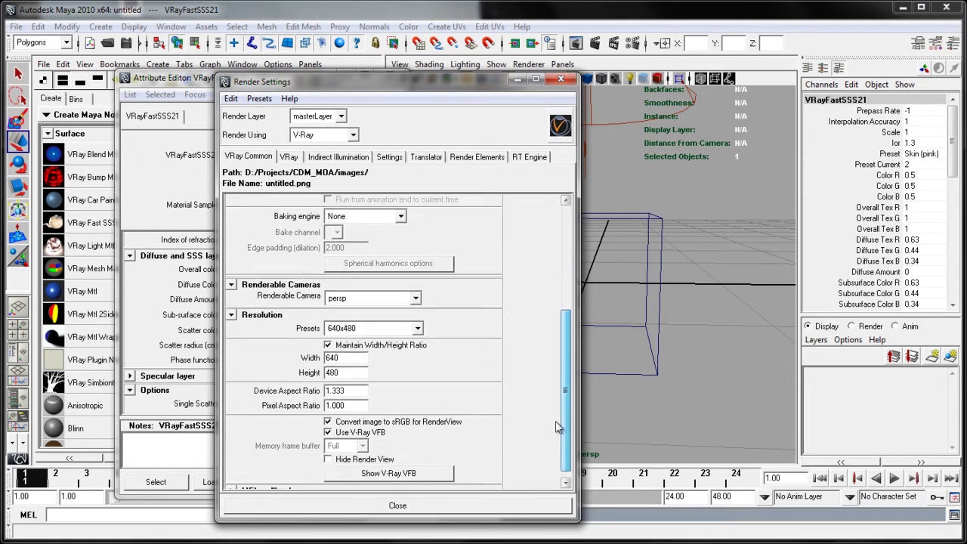
click(328, 451)
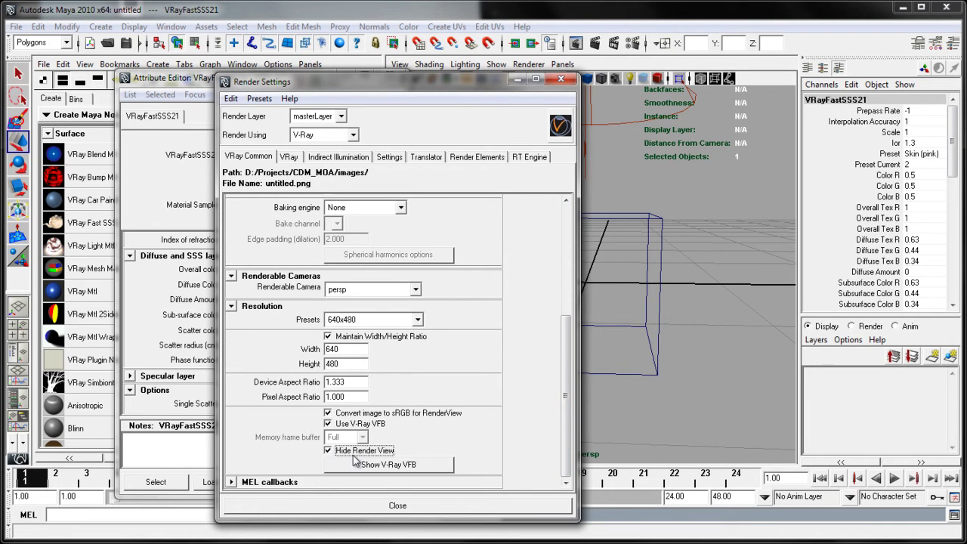
Close Render Settings, clear the selection and start a V-Ray test render
drag(567, 395, 595, 271)
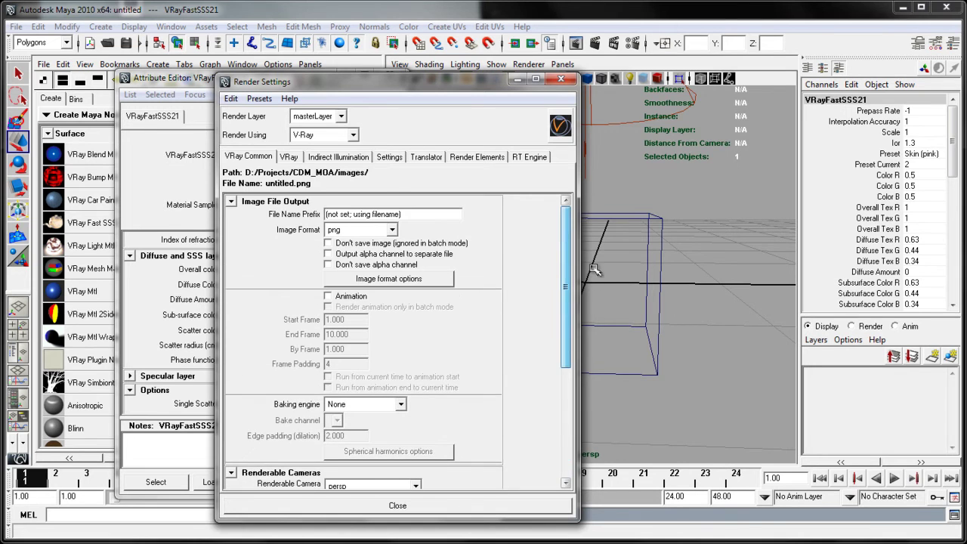
click(561, 78)
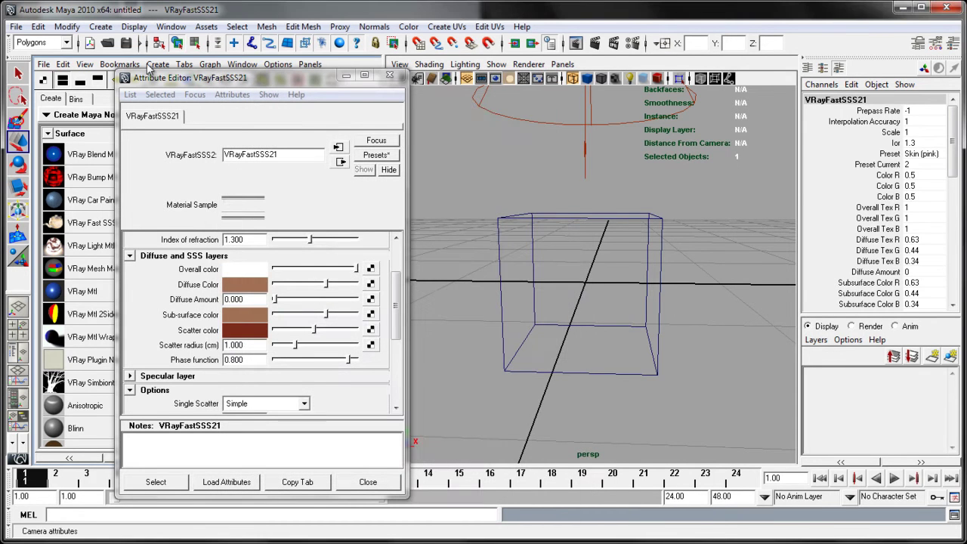
alt+middle_drag(559, 284, 627, 320)
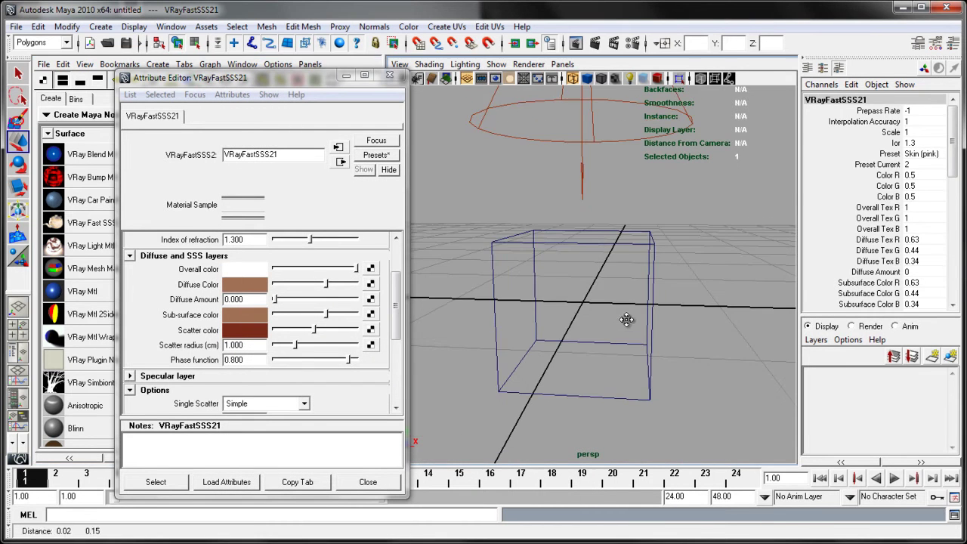
click(574, 92)
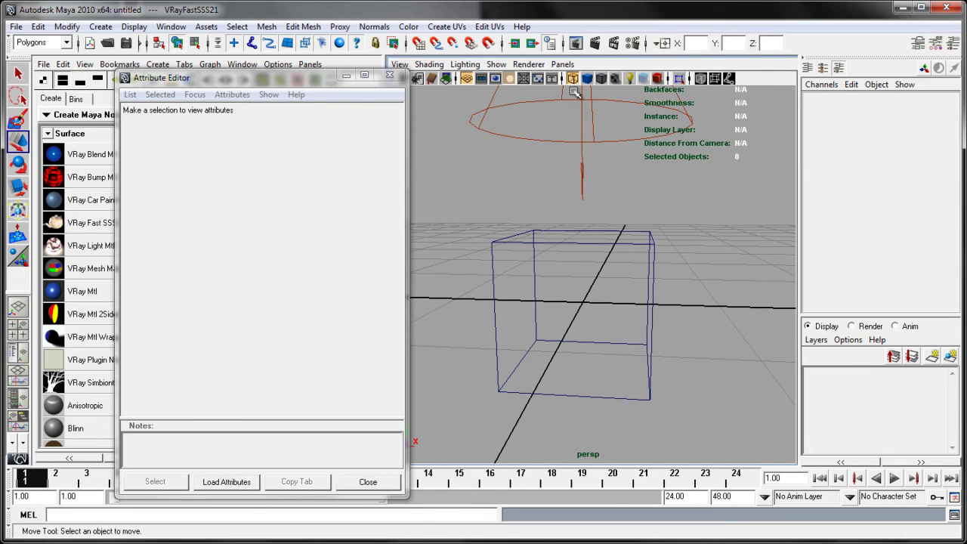
click(614, 43)
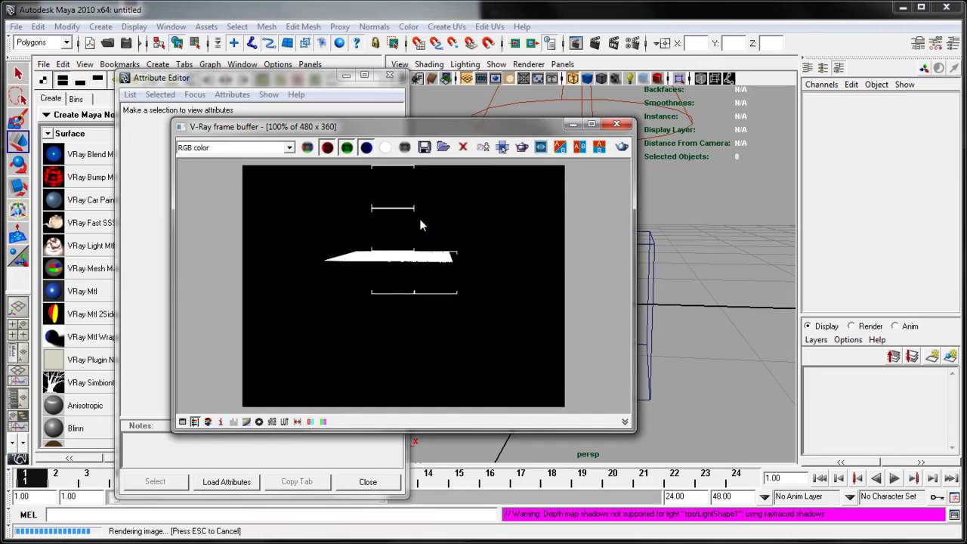
Display the render in sRGB and close the material's Attribute Editor
click(273, 424)
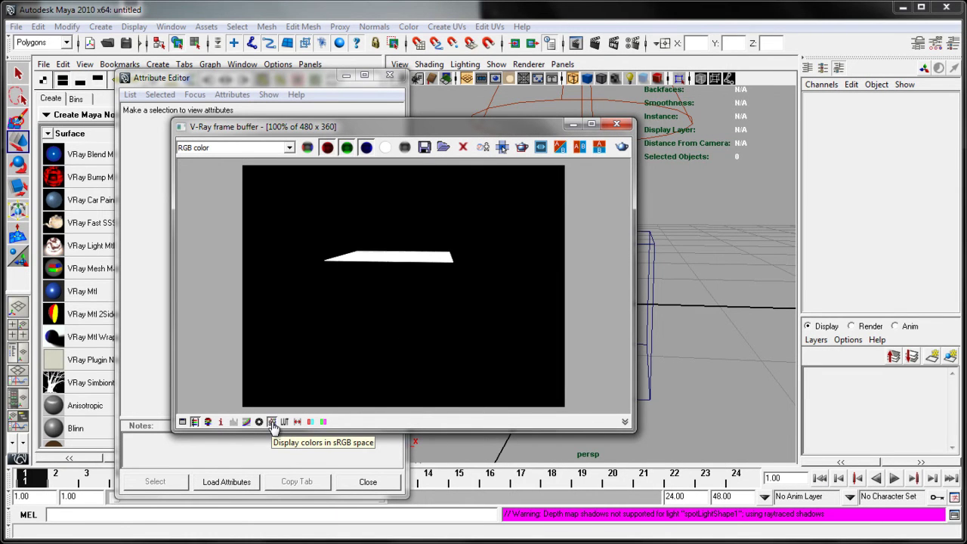
drag(403, 129, 652, 174)
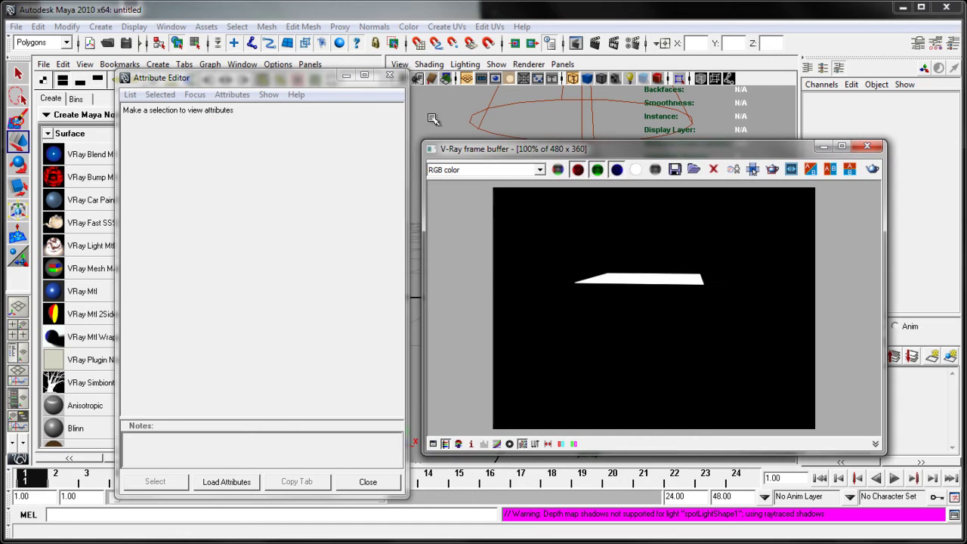
click(389, 75)
drag(543, 174, 530, 338)
Assign VRayFastSSS21 to pCube1 and re-render it in the V-Ray frame buffer
click(503, 236)
right_click(273, 318)
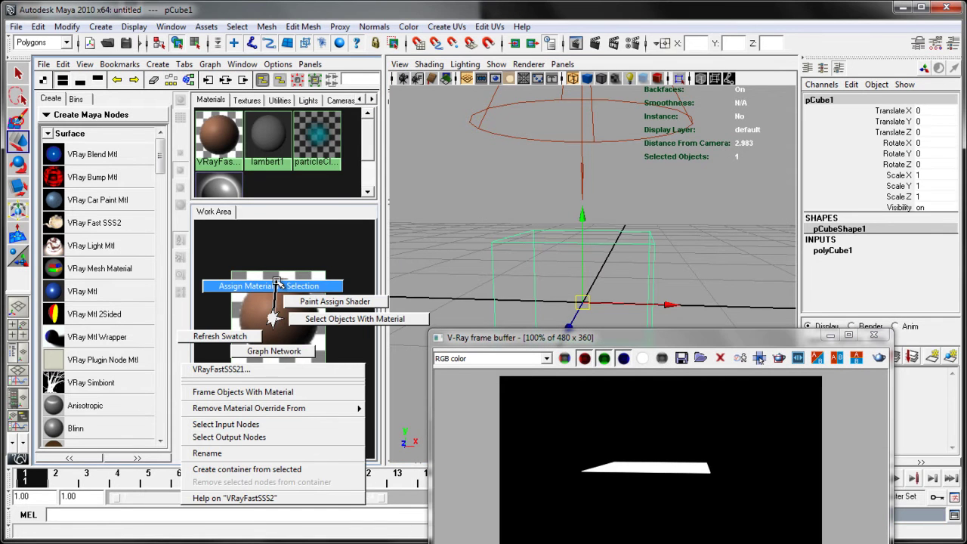
click(268, 286)
drag(554, 344, 249, 117)
click(572, 132)
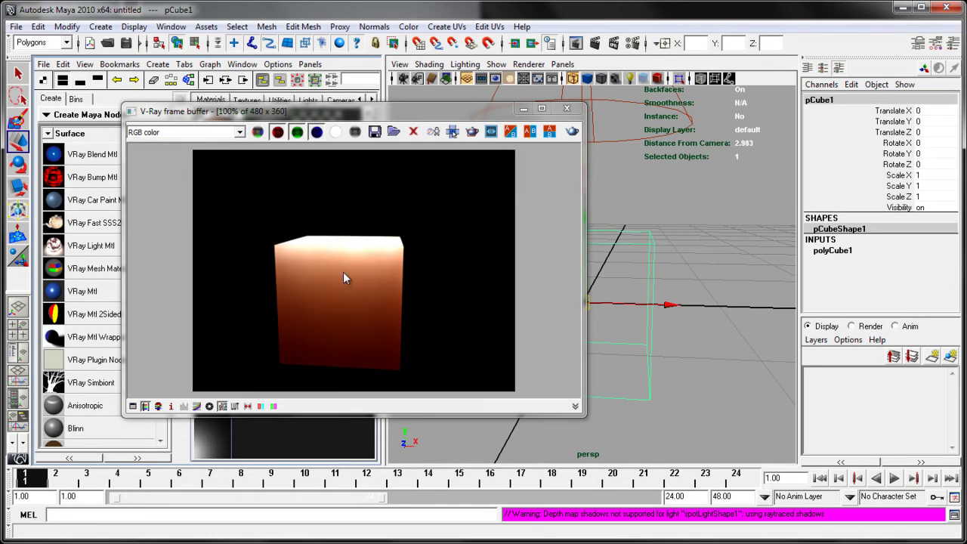
drag(242, 111, 164, 142)
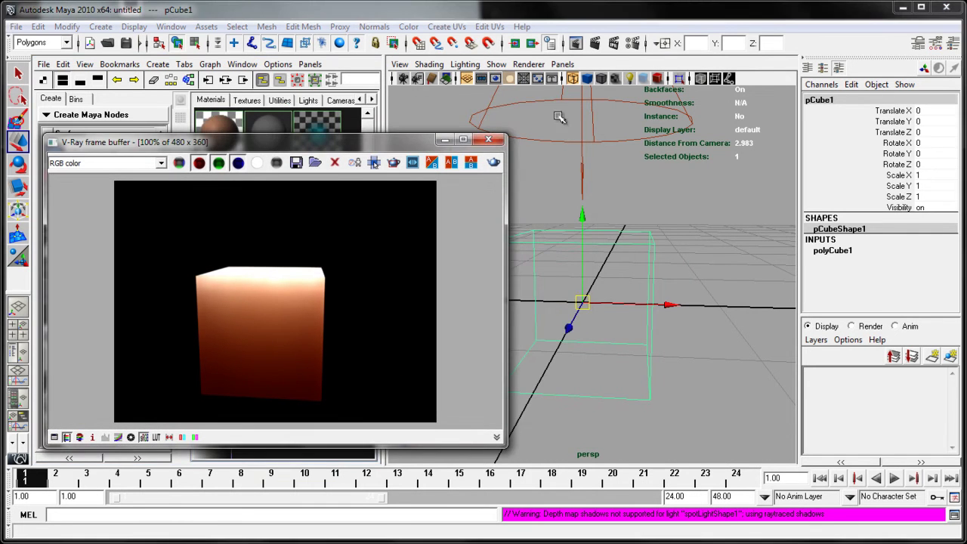
Set spotLight1's Intensity to 50 in its Attribute Editor
click(560, 140)
key(ctrl+a)
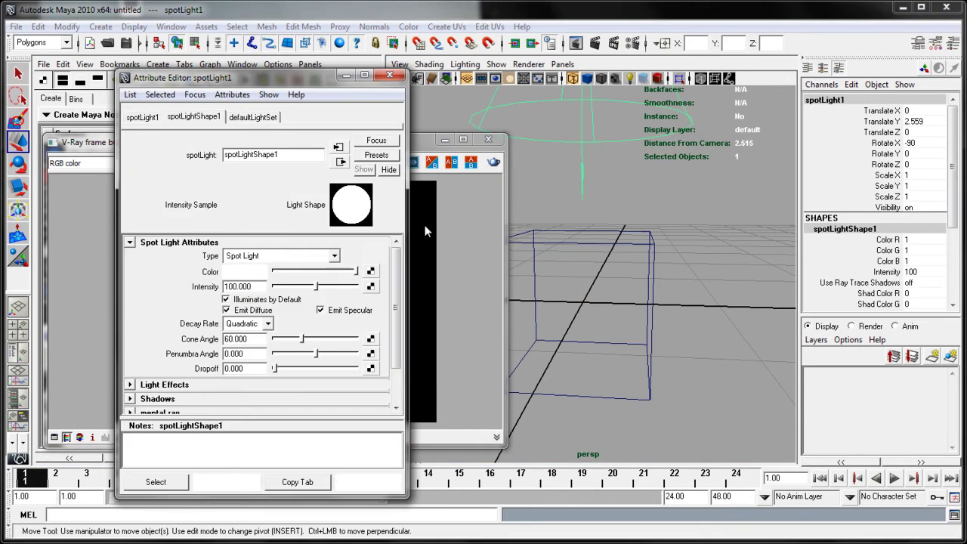
click(260, 288)
text(5)
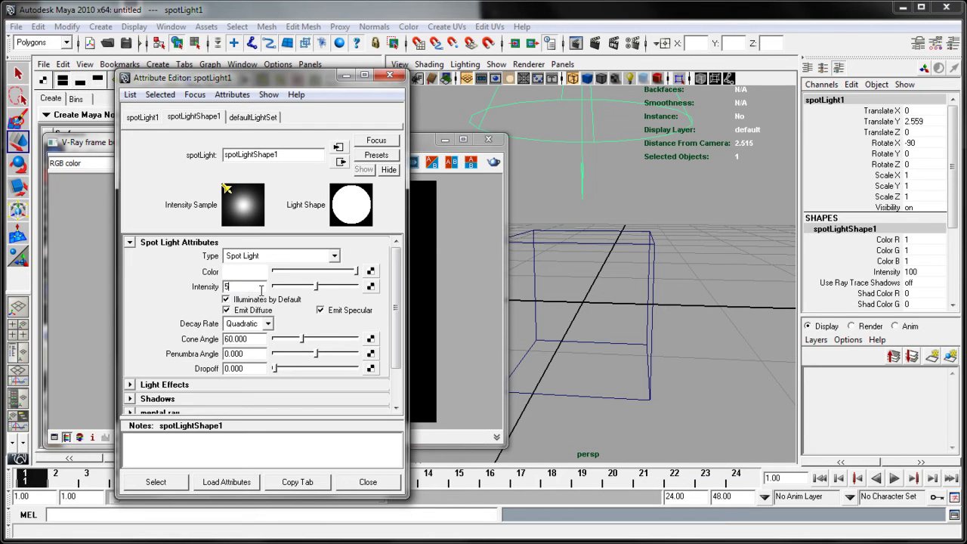
text(0)
key(Return)
click(390, 74)
Re-render the cube and compare with sRGB display off, then back on
click(494, 162)
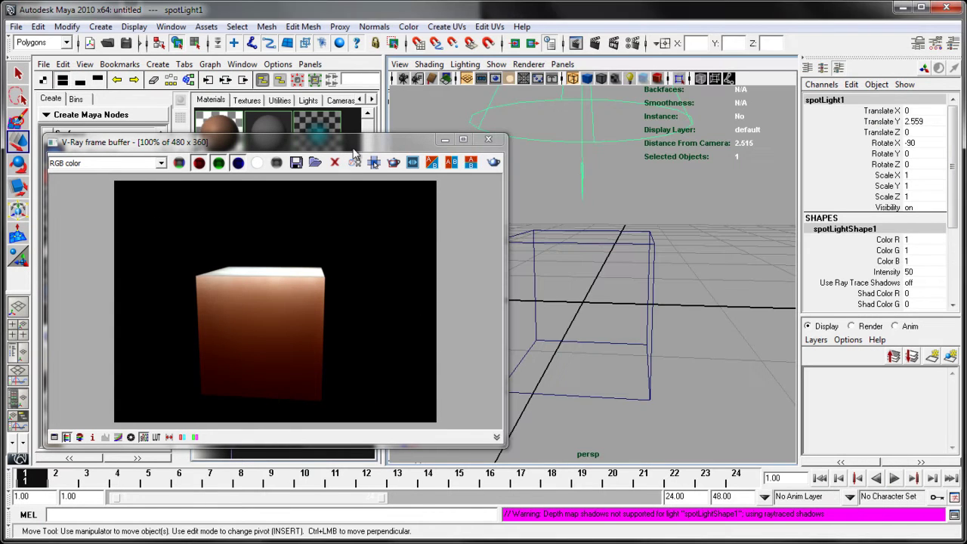
drag(340, 142, 452, 72)
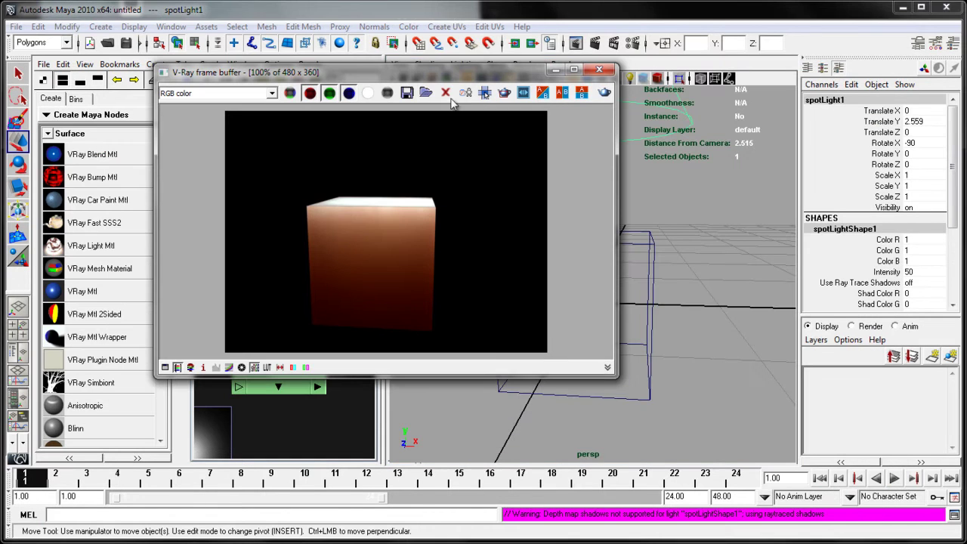
click(255, 368)
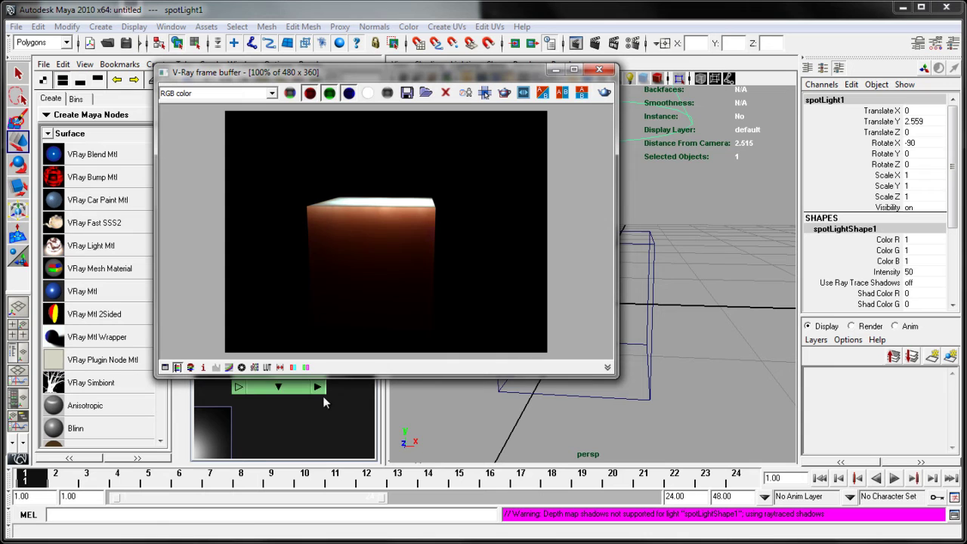
click(255, 368)
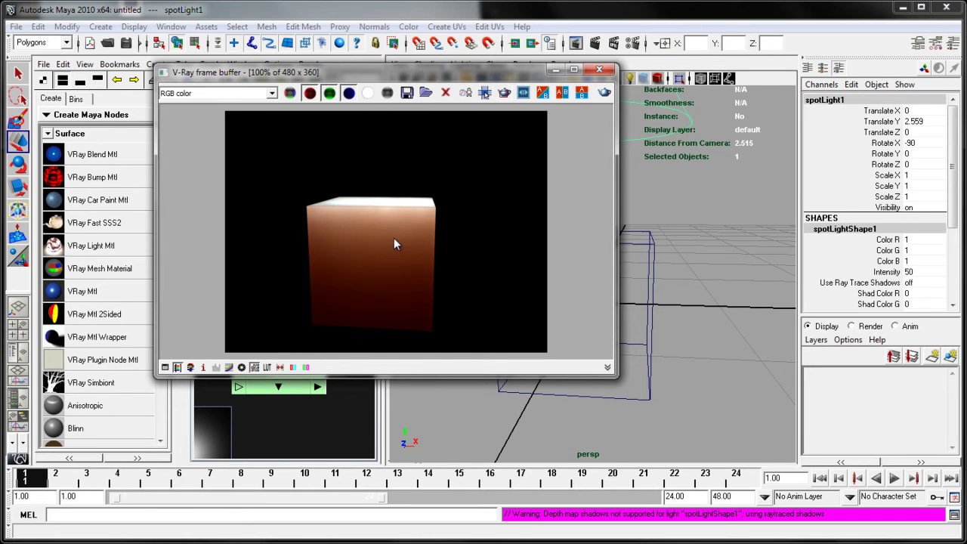
Set VRayFastSSS21's Scatter radius to 0.5
drag(508, 74, 445, 459)
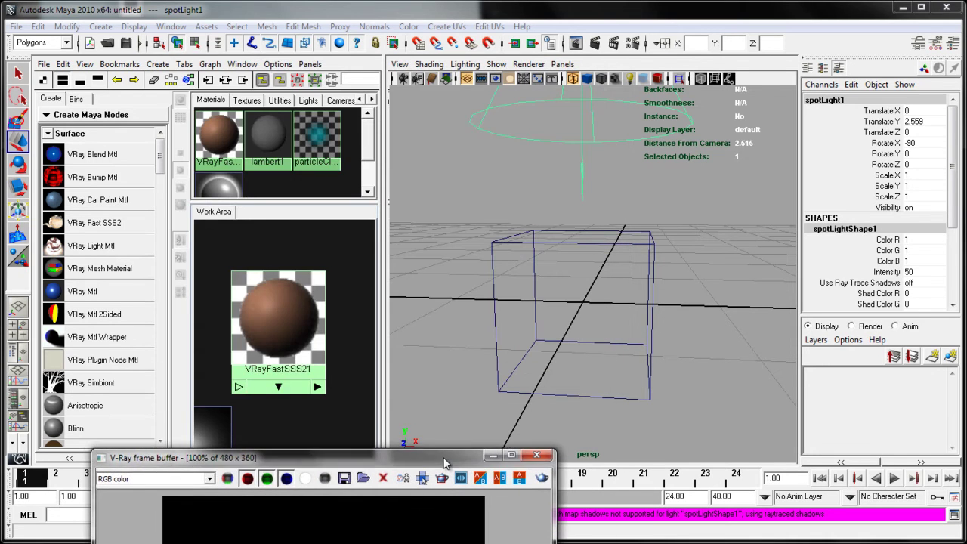
double_click(296, 347)
click(263, 344)
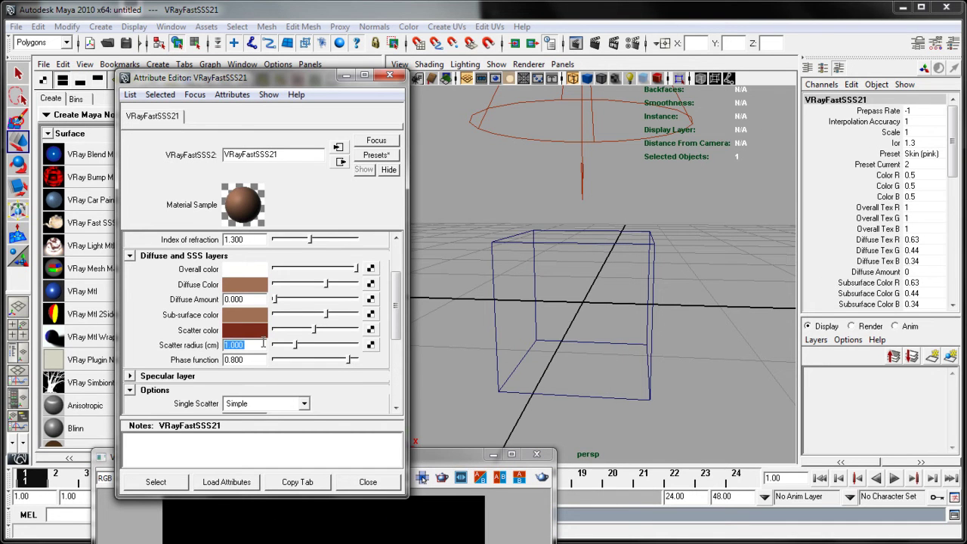
text(.5)
key(Return)
Render the cube with the new scatter radius and check its alpha channel
click(442, 477)
drag(469, 462, 799, 125)
click(789, 135)
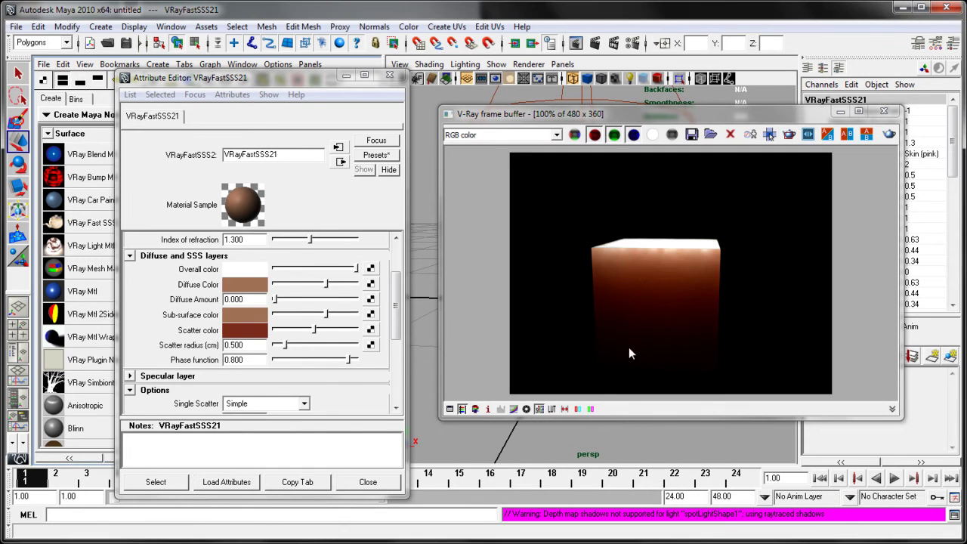
click(653, 135)
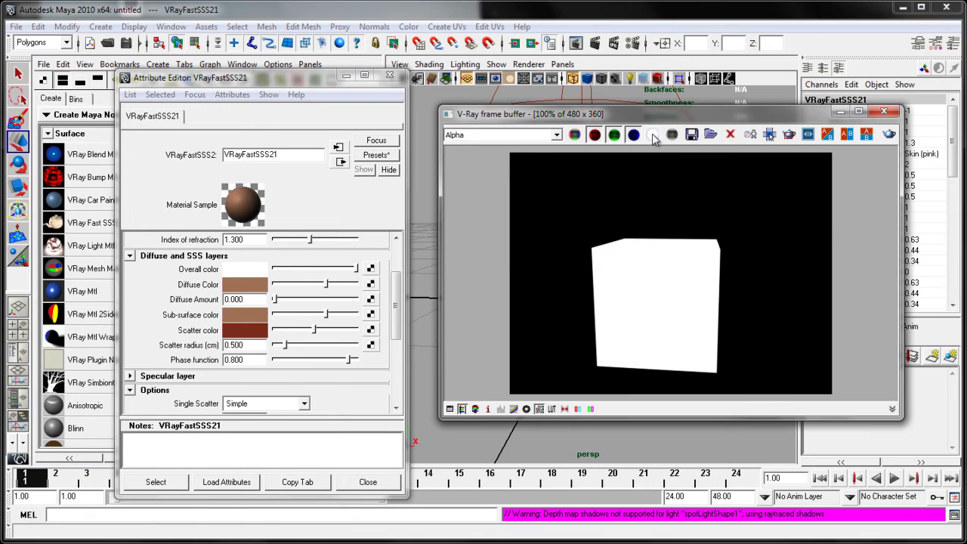
click(577, 135)
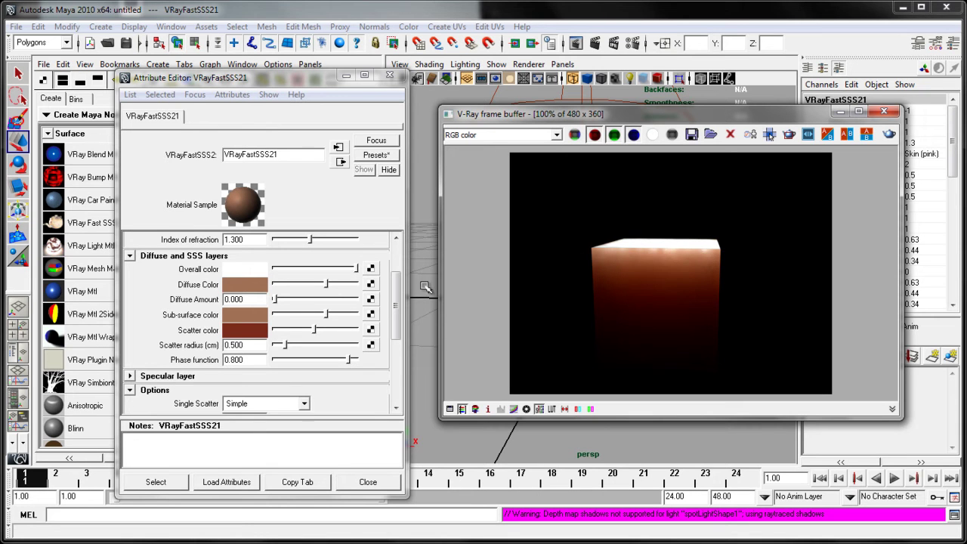
drag(399, 309, 401, 272)
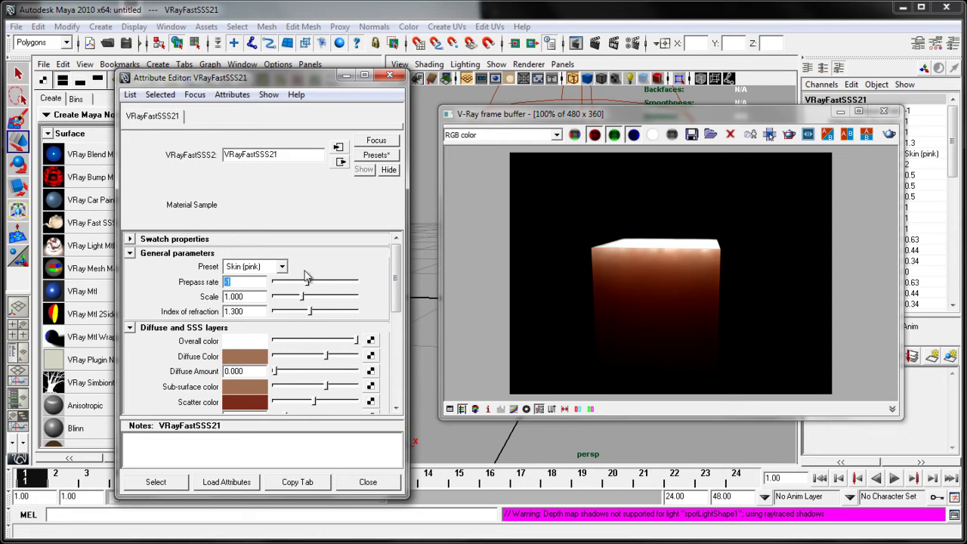
Set the Prepass rate to 0 and re-render the cube
text(0)
key(Return)
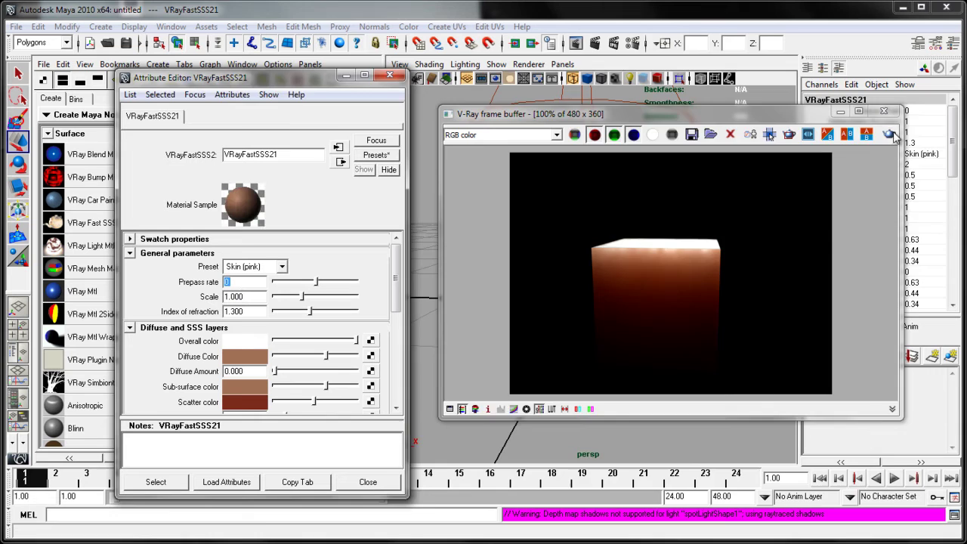
click(890, 135)
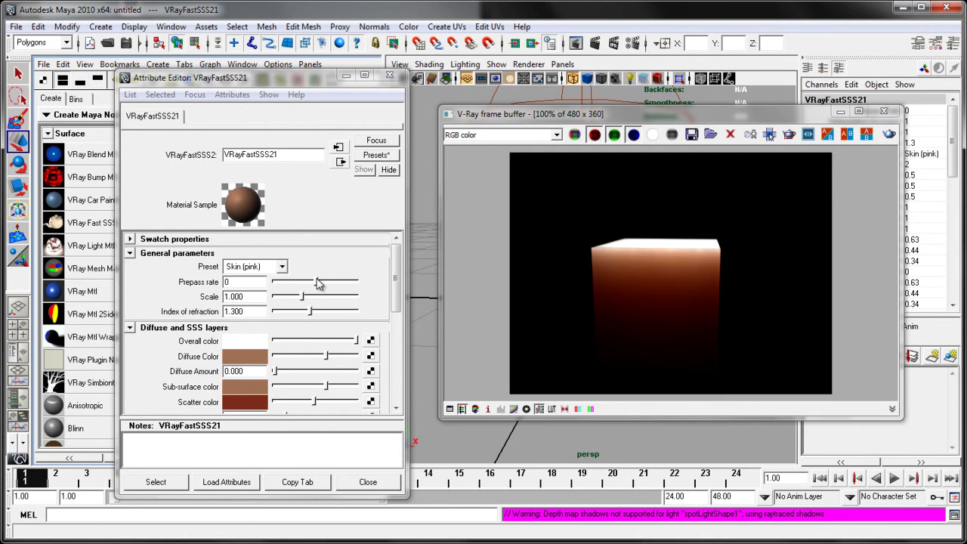
Raise the Prepass rate to 1, re-render, and select the Scatter radius value
click(322, 281)
drag(323, 284, 324, 282)
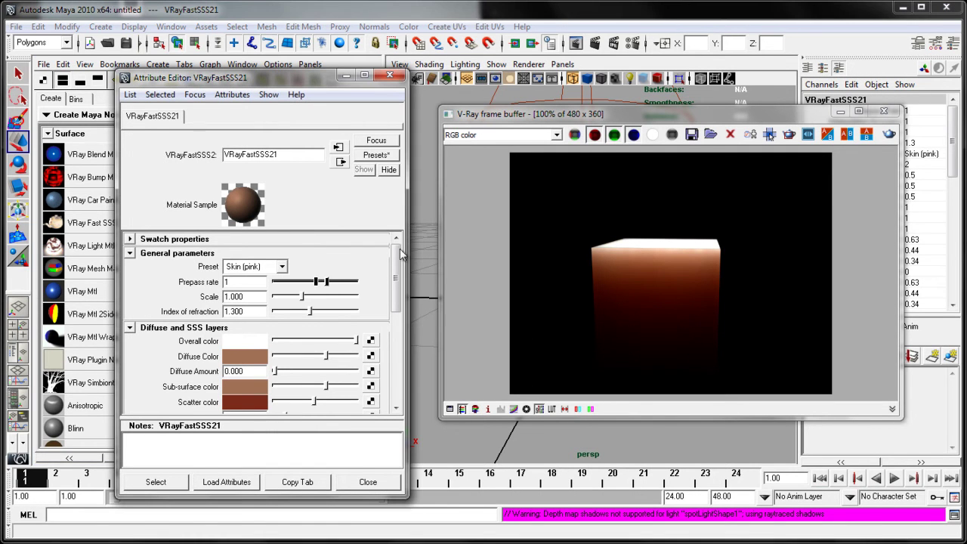
click(890, 134)
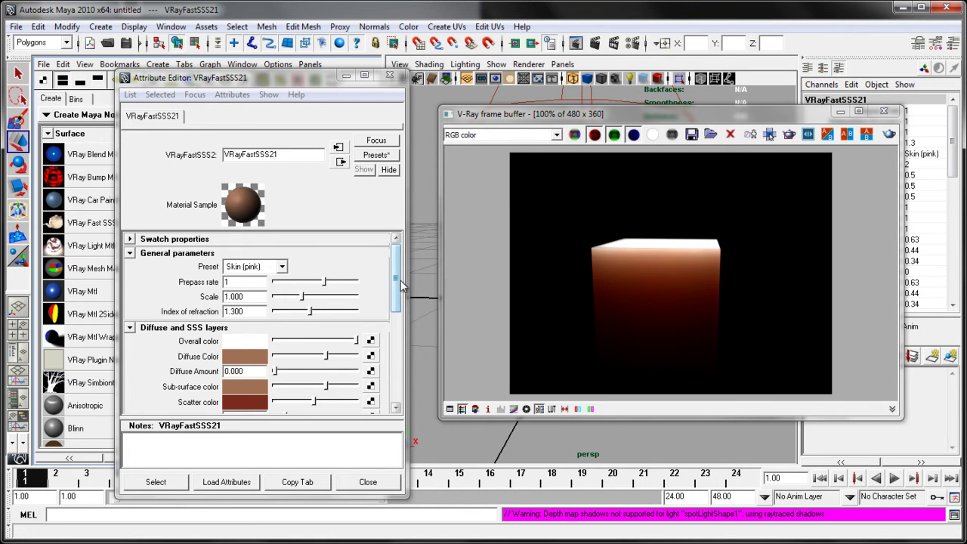
drag(395, 284, 396, 313)
click(251, 330)
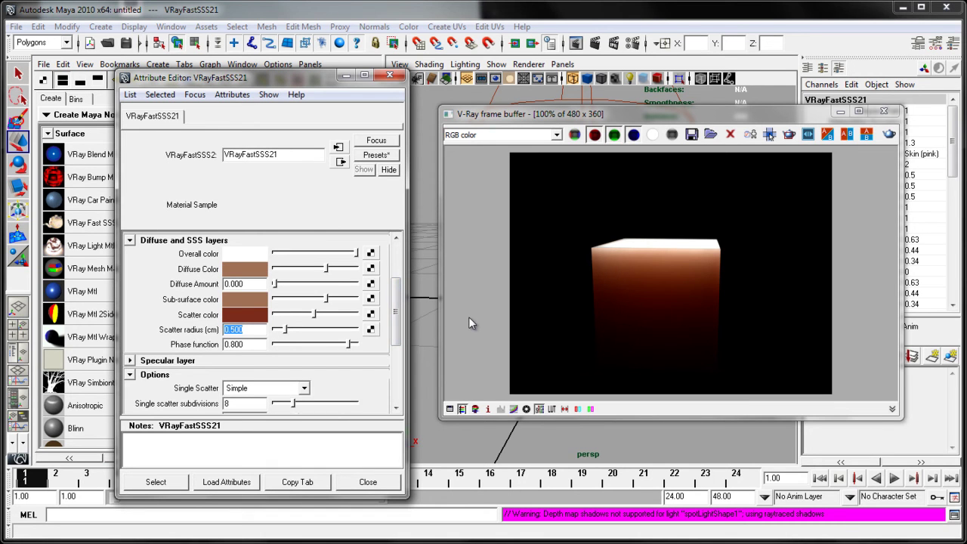
drag(396, 300, 396, 266)
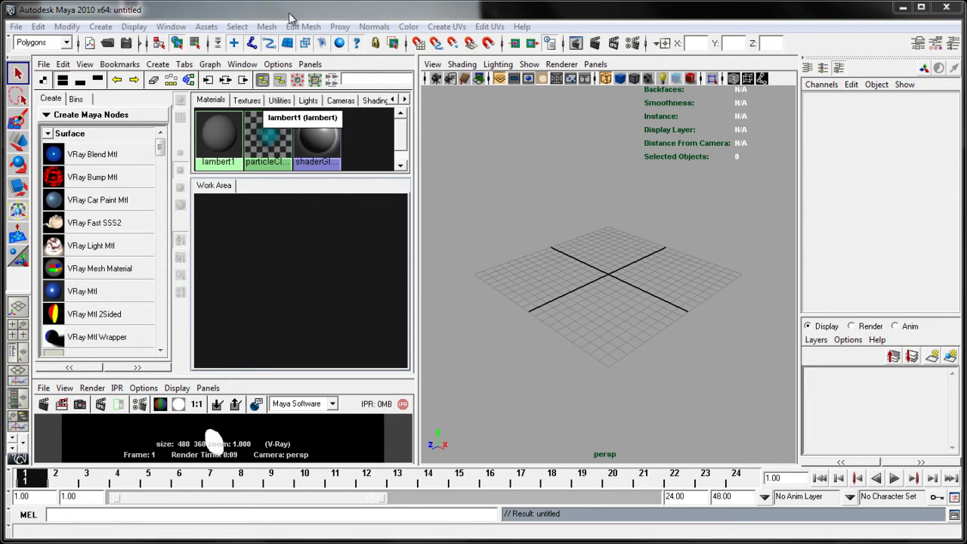
Import the Infinite-Level_02.OBJ head scan using the File > Import options
click(16, 28)
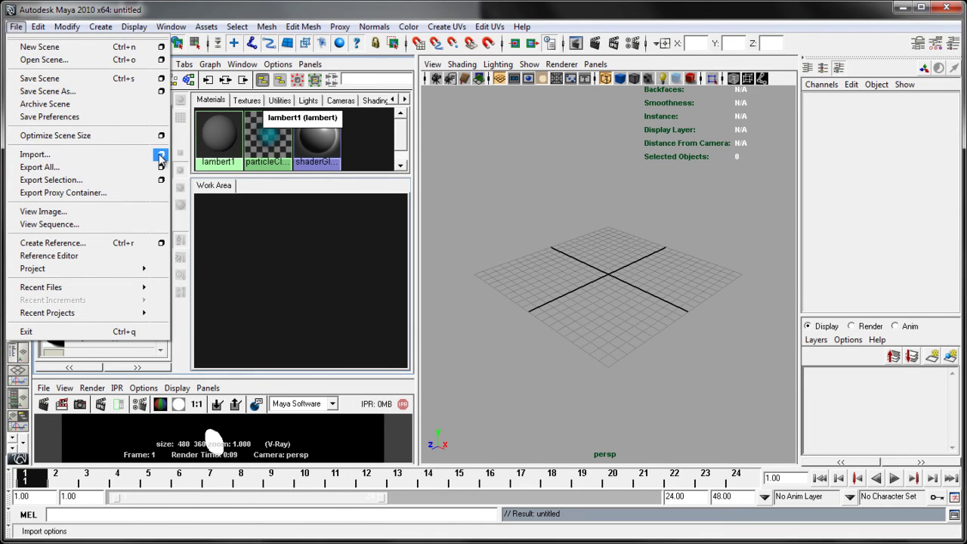
click(161, 155)
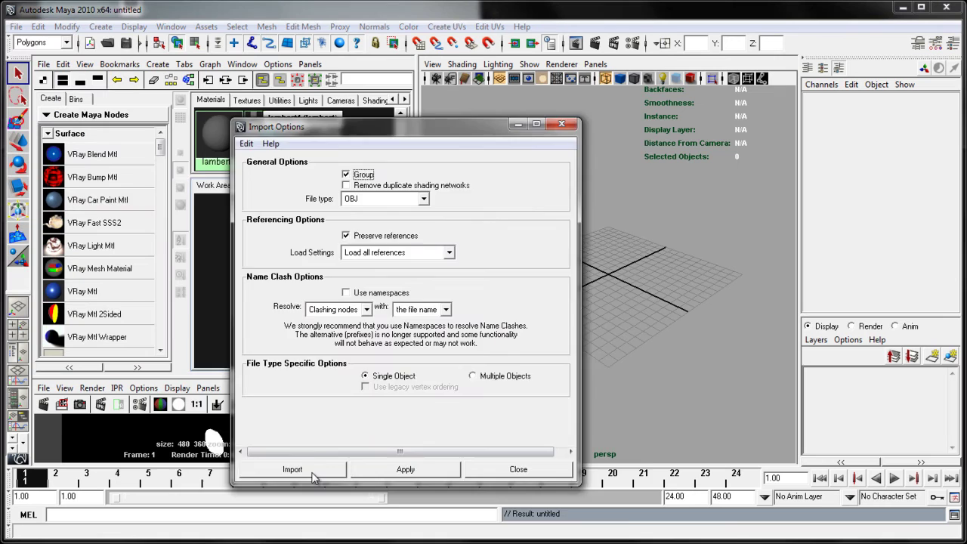
click(293, 470)
click(274, 202)
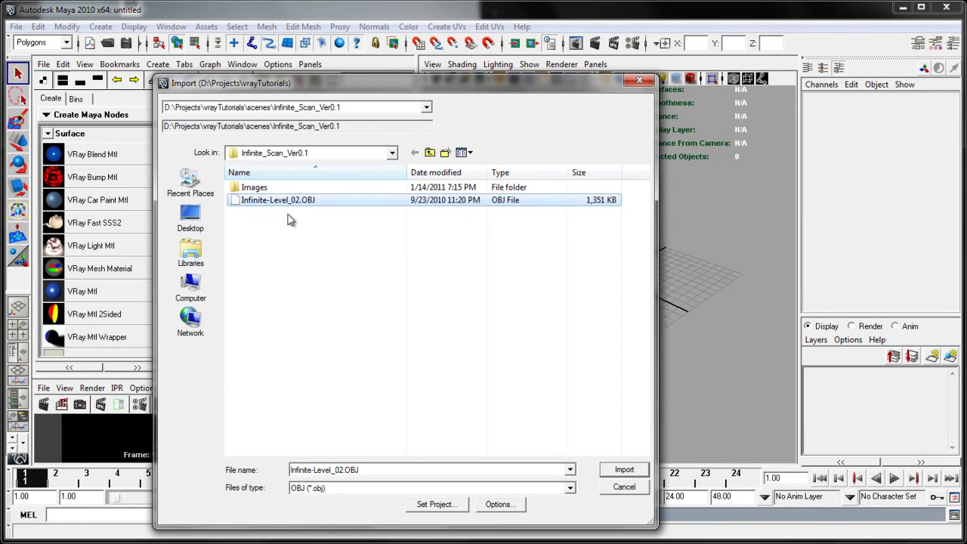
click(625, 470)
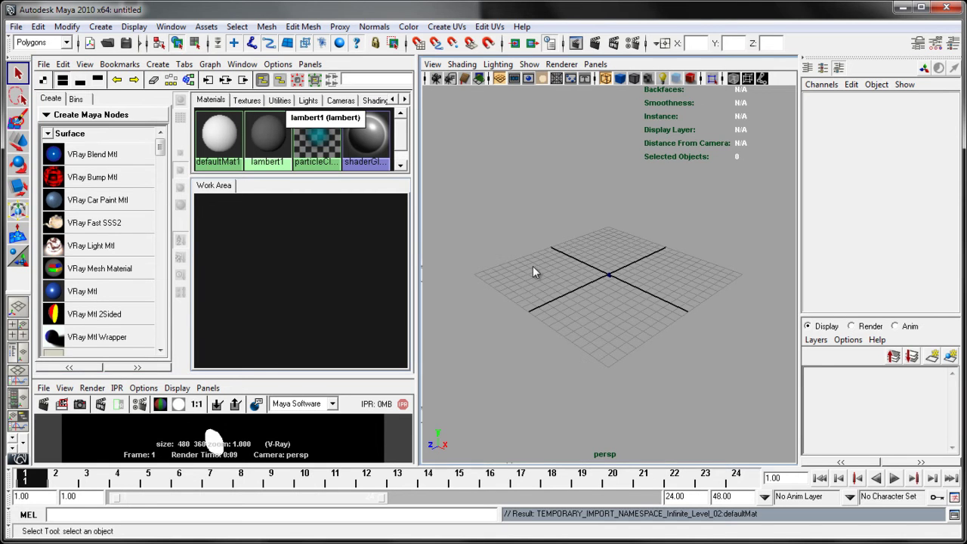
Zoom in on the origin and select the tiny imported head mesh
alt+right_drag(533, 266, 746, 304)
click(612, 278)
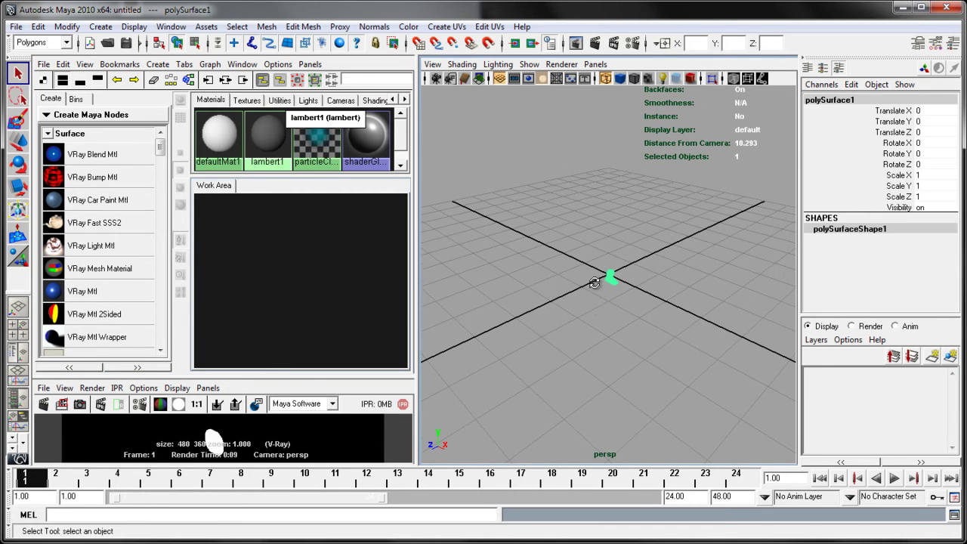
alt+drag(591, 306, 590, 277)
alt+right_drag(590, 277, 686, 288)
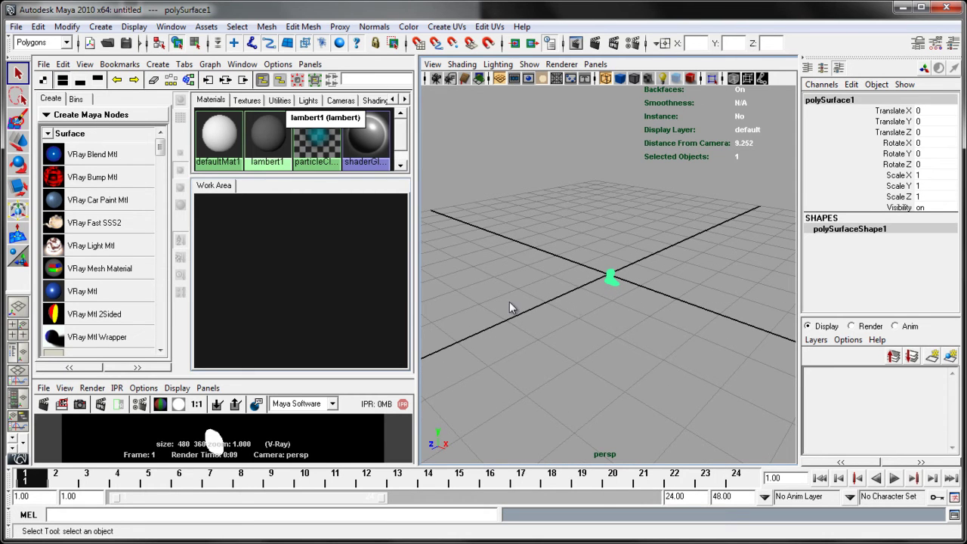
alt+right_drag(551, 281, 547, 269)
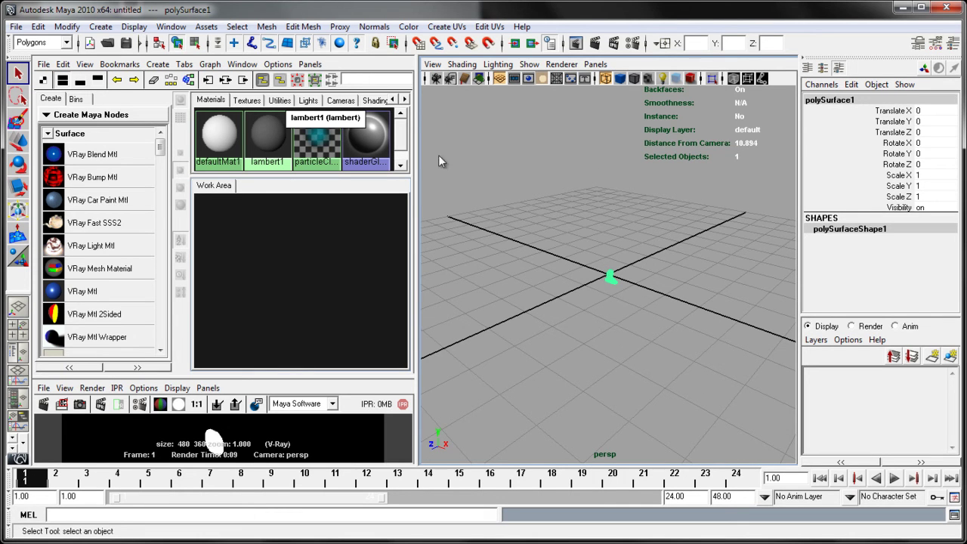
Create polygon cube pCube1 at the origin and move the calculator showing 22.86 aside
click(101, 26)
mouse_move(150, 60)
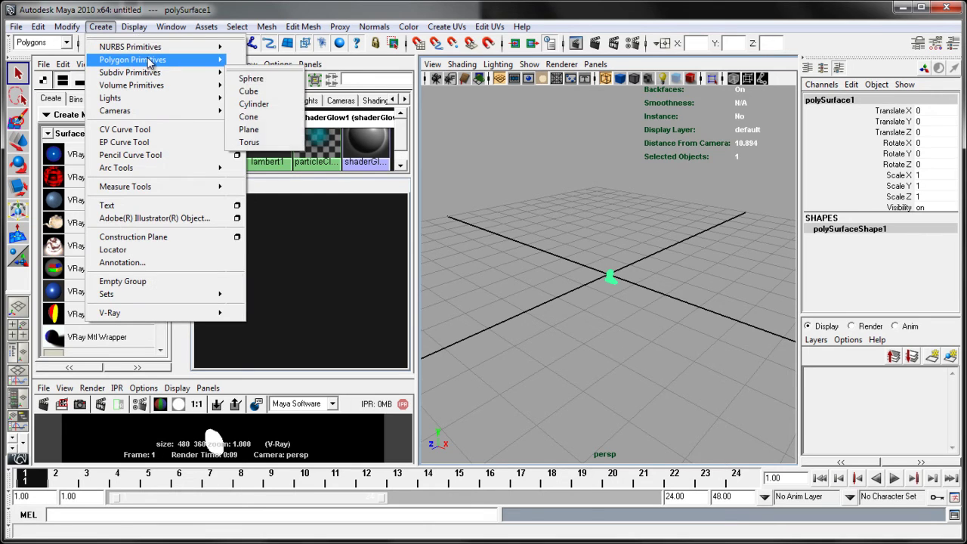
click(249, 81)
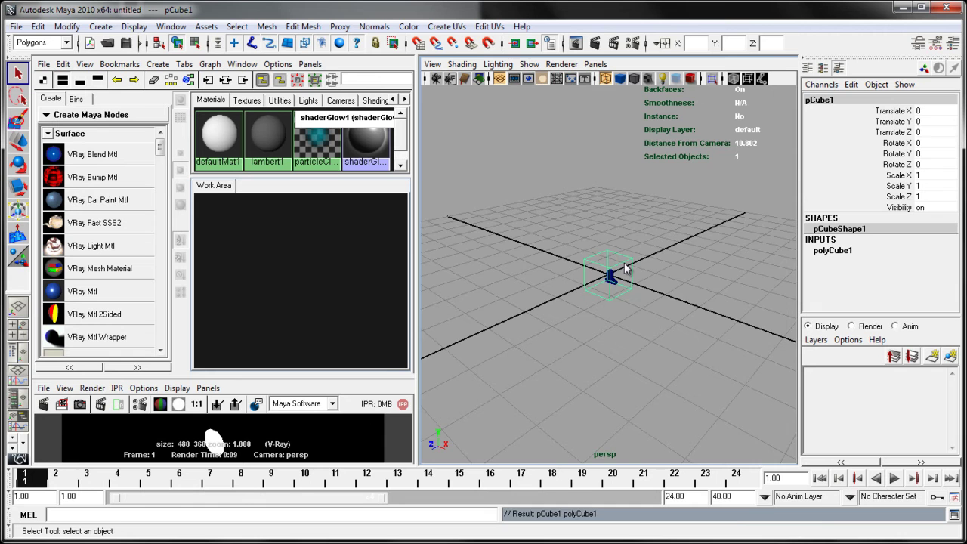
alt+drag(578, 259, 598, 261)
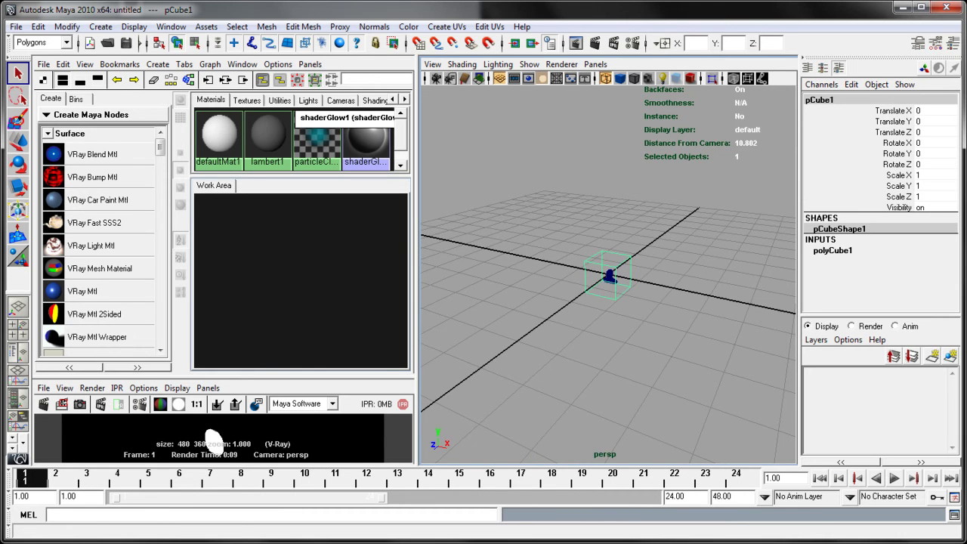
drag(580, 208, 389, 167)
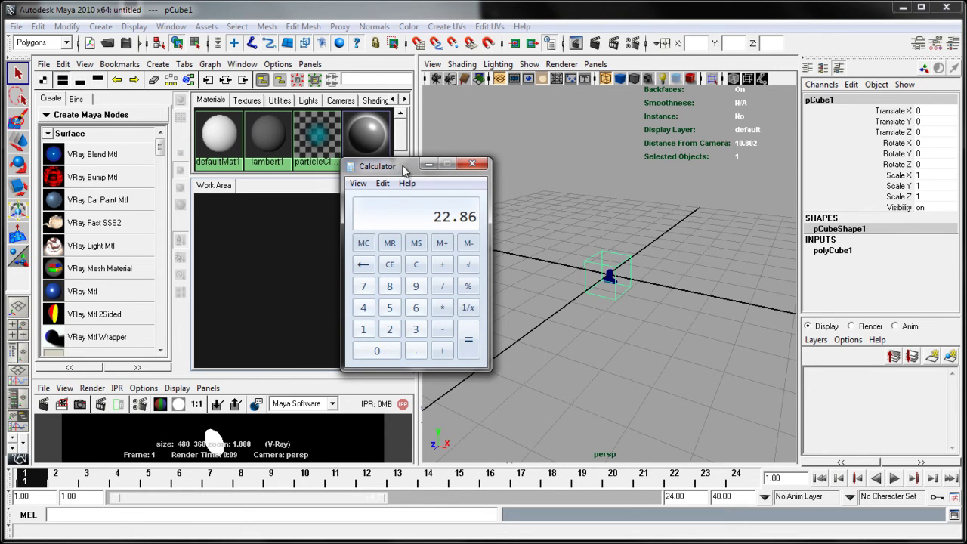
drag(388, 166, 214, 168)
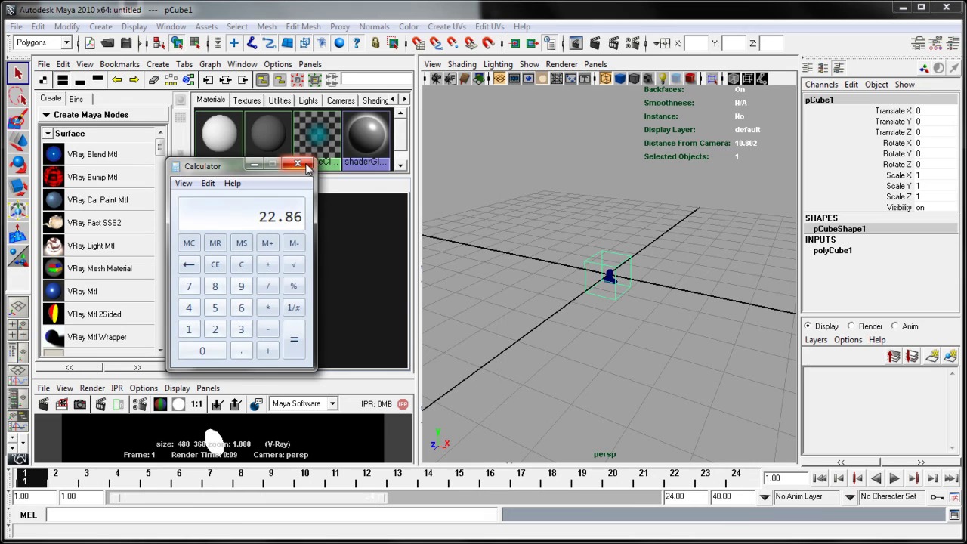
Close the calculator and set the cube's width, height and depth to 23
click(303, 165)
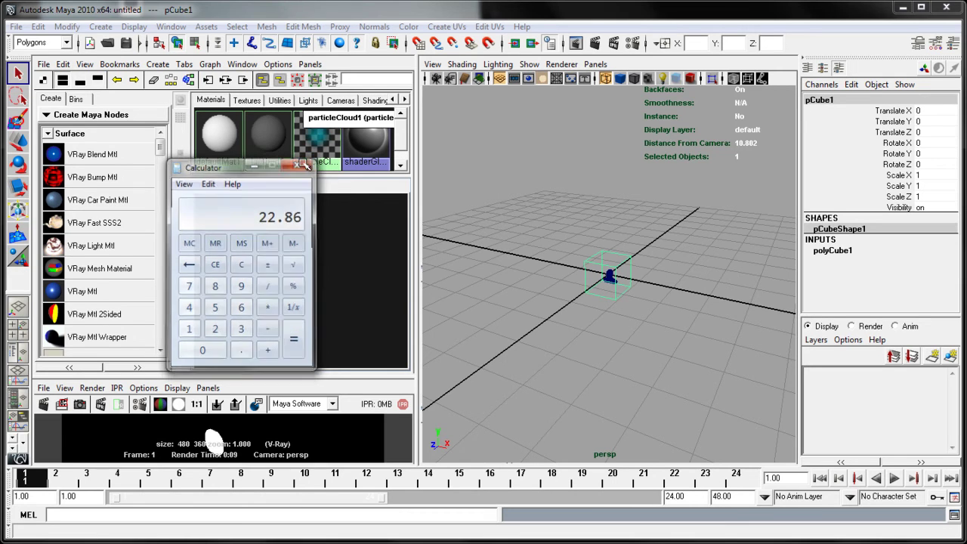
click(834, 250)
drag(917, 262, 911, 285)
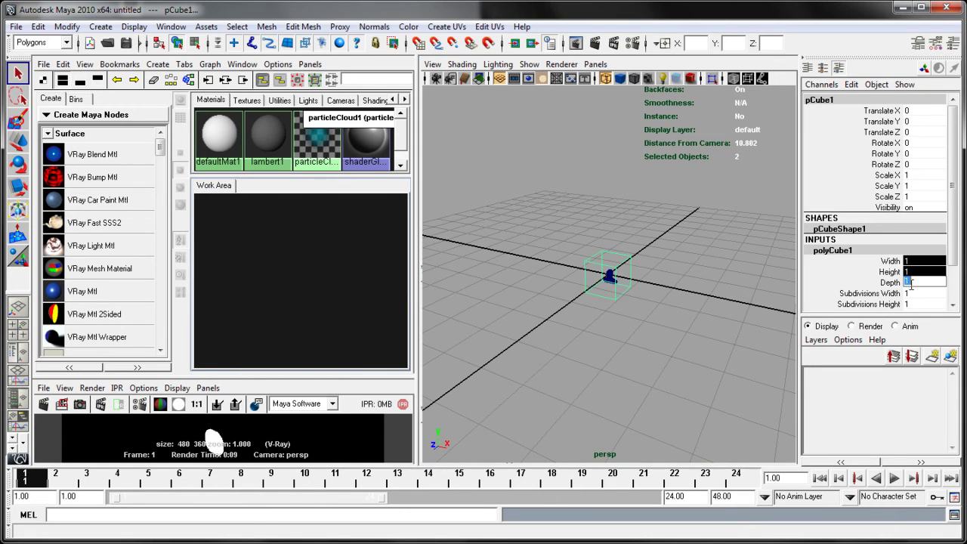
text(23)
key(Return)
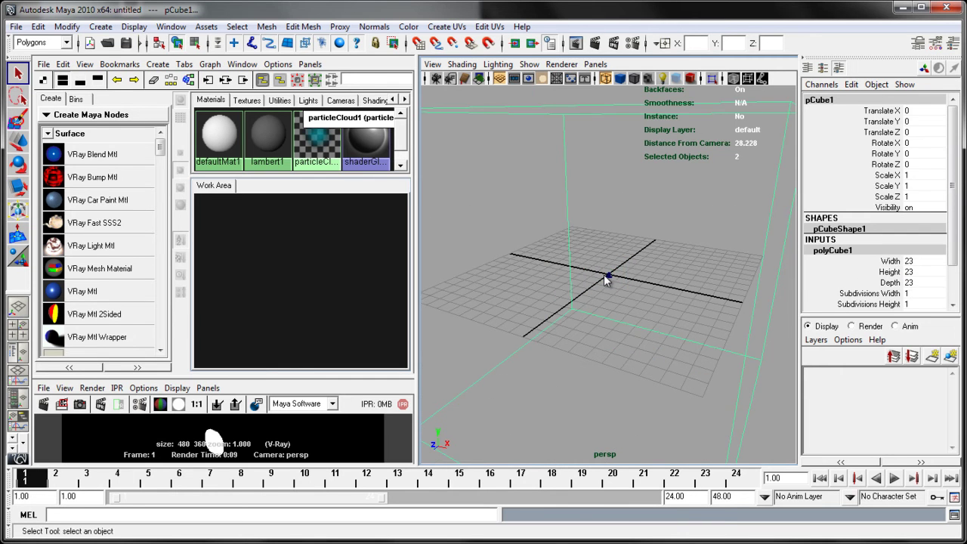
Scale the head mesh up uniformly to about 103.404 to fit the cube
shift+right_drag(610, 279, 619, 282)
key(r)
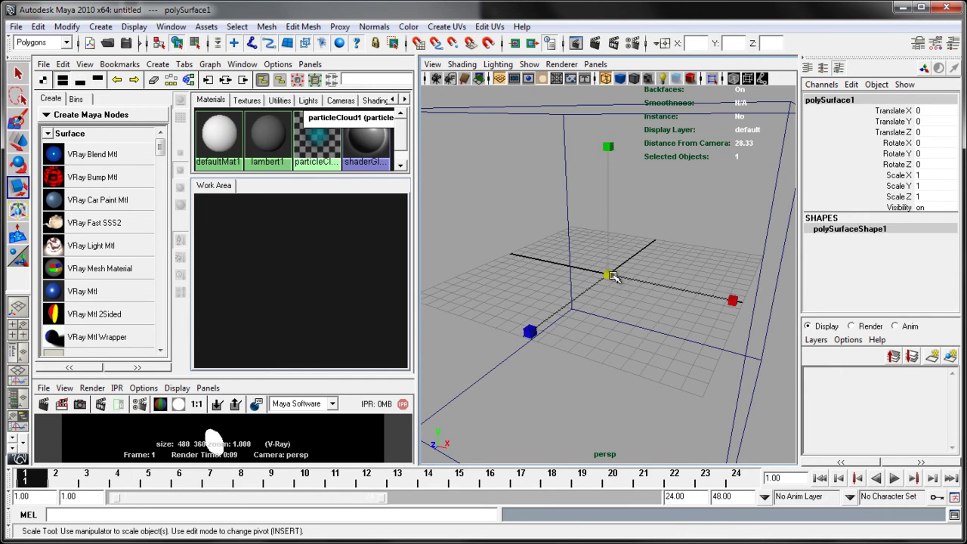
drag(614, 276, 756, 318)
alt+right_drag(756, 249, 533, 162)
drag(623, 248, 590, 254)
alt+right_drag(590, 255, 522, 227)
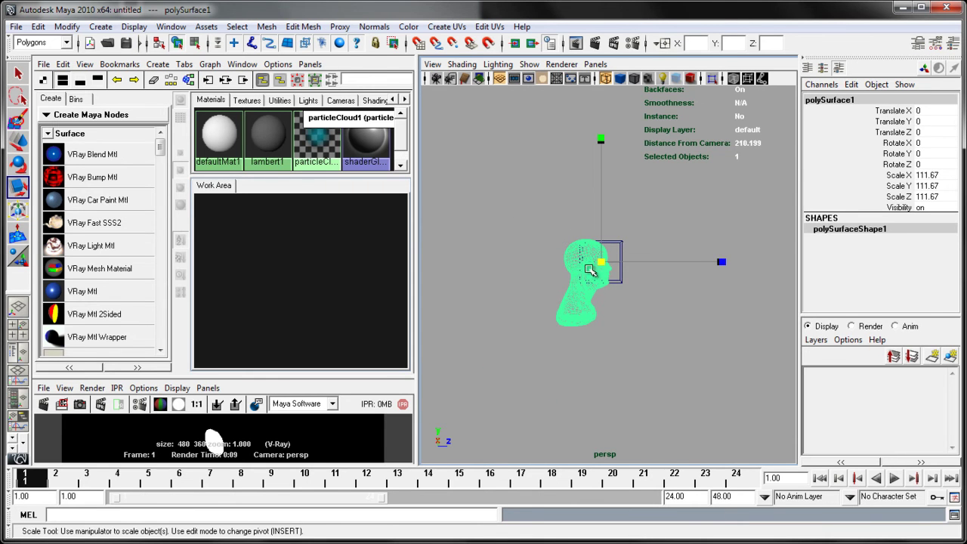
drag(603, 262, 598, 260)
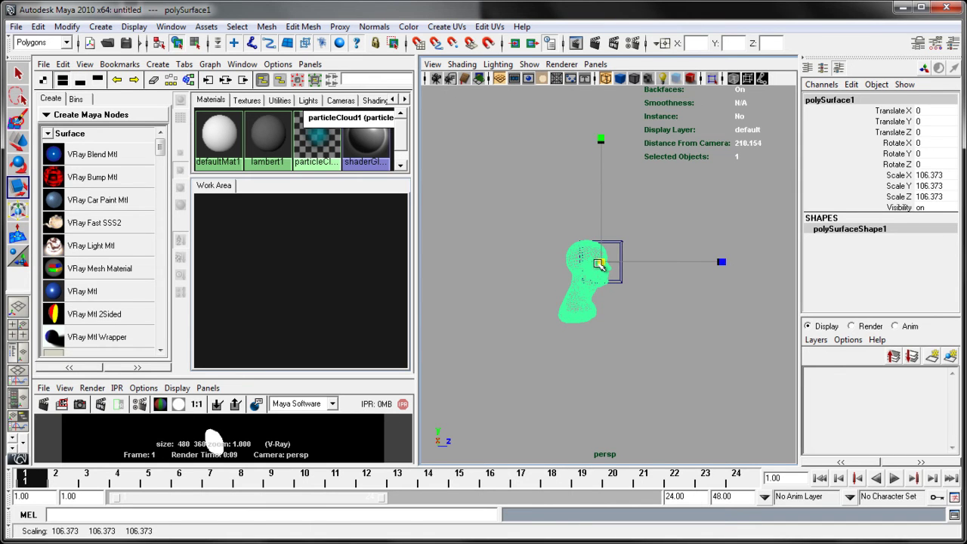
Move the head to Translate Z 7.01 and frame it in the view
key(w)
drag(694, 263, 702, 263)
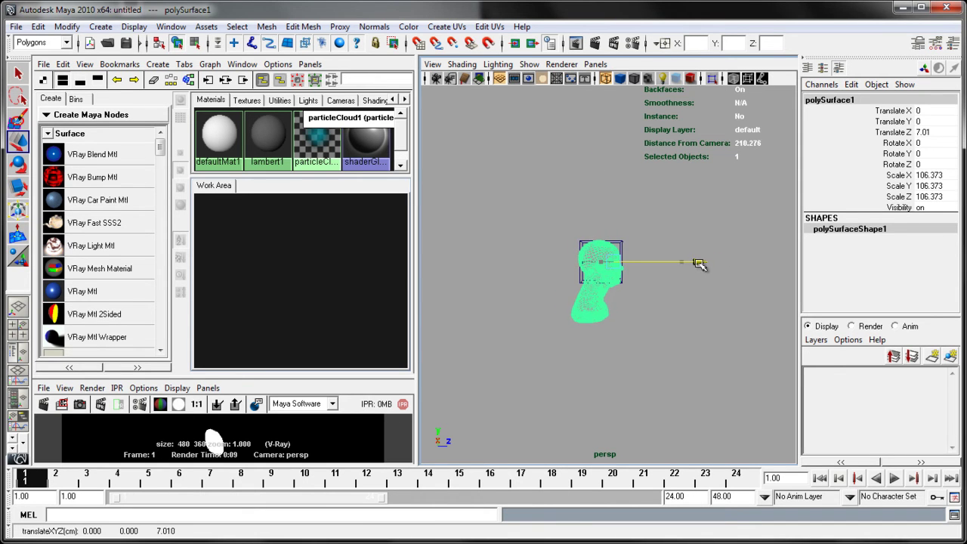
alt+drag(647, 230, 609, 226)
key(f)
Delete the cube, switch to smooth shading, and select the head mesh
key(r)
click(708, 164)
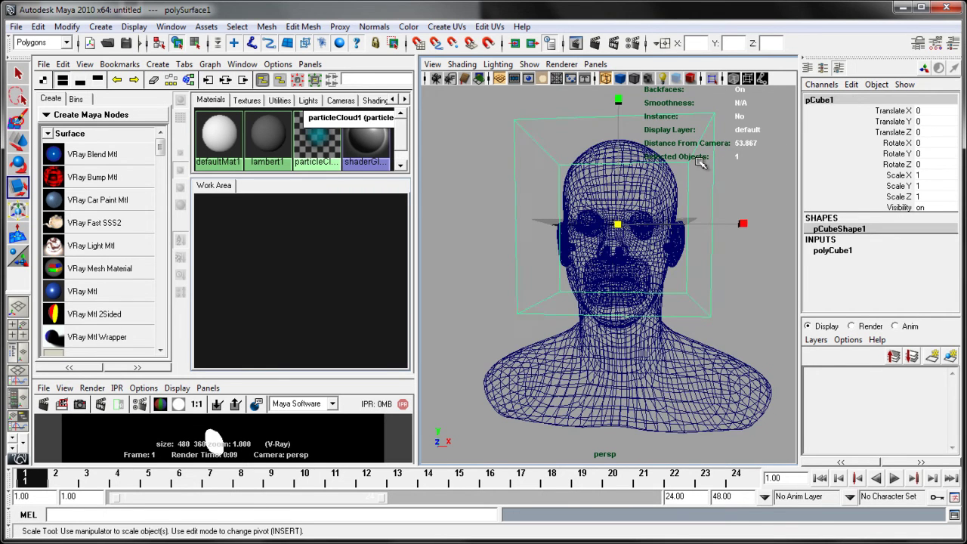
key(Delete)
alt+drag(615, 260, 616, 281)
key(5)
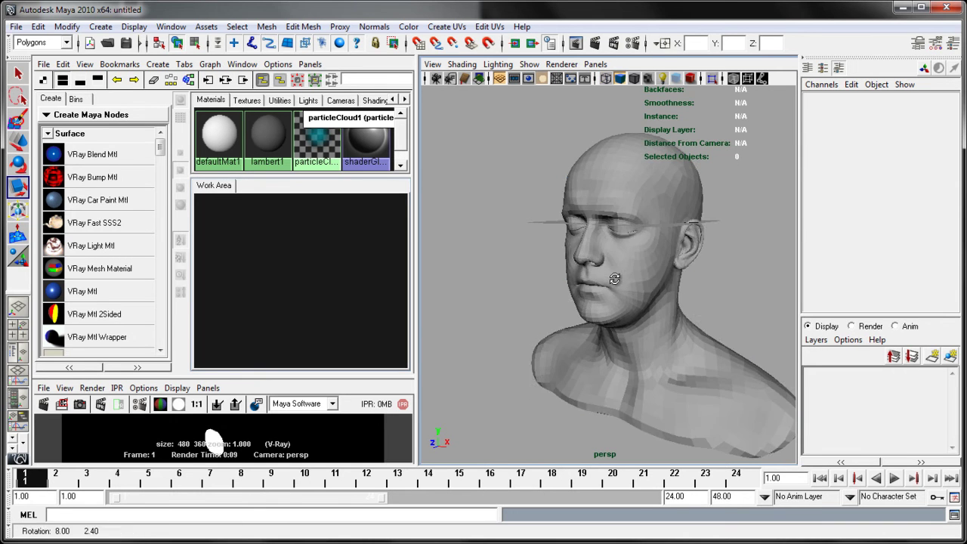
mouse_move(616, 281)
alt+right_down()
mouse_move(596, 245)
mouse_move(591, 251)
alt+right_up()
click(600, 242)
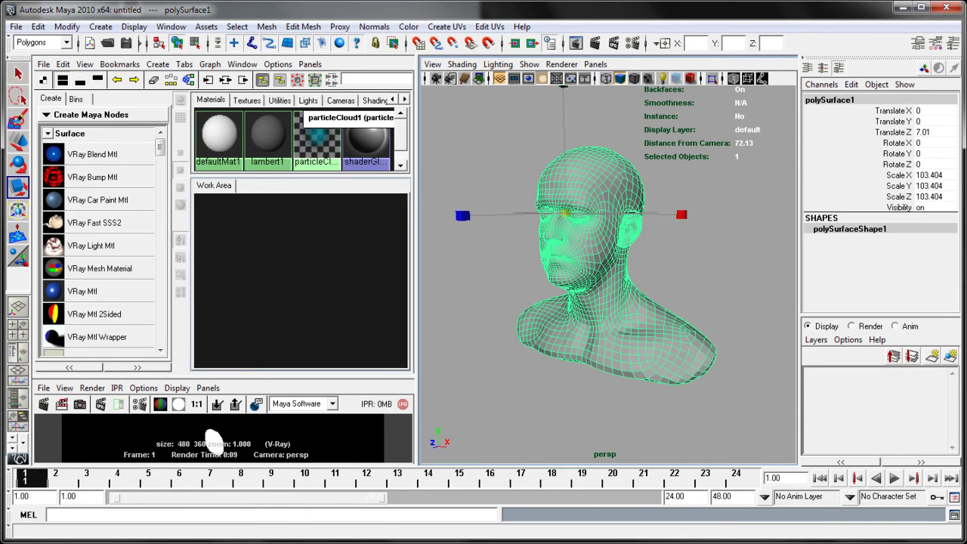
Freeze the head's transformations so its scale reads 1, then reselect it
click(67, 27)
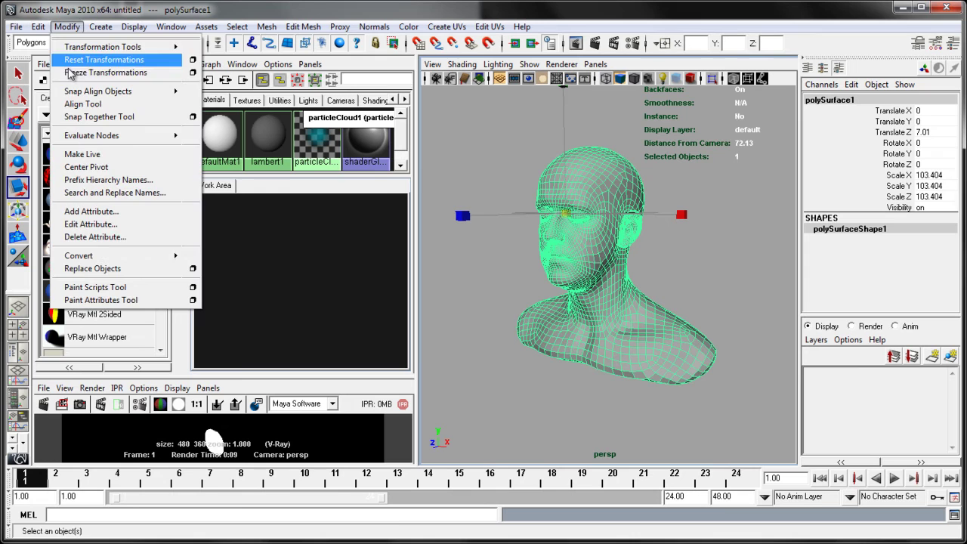
click(106, 74)
key(r)
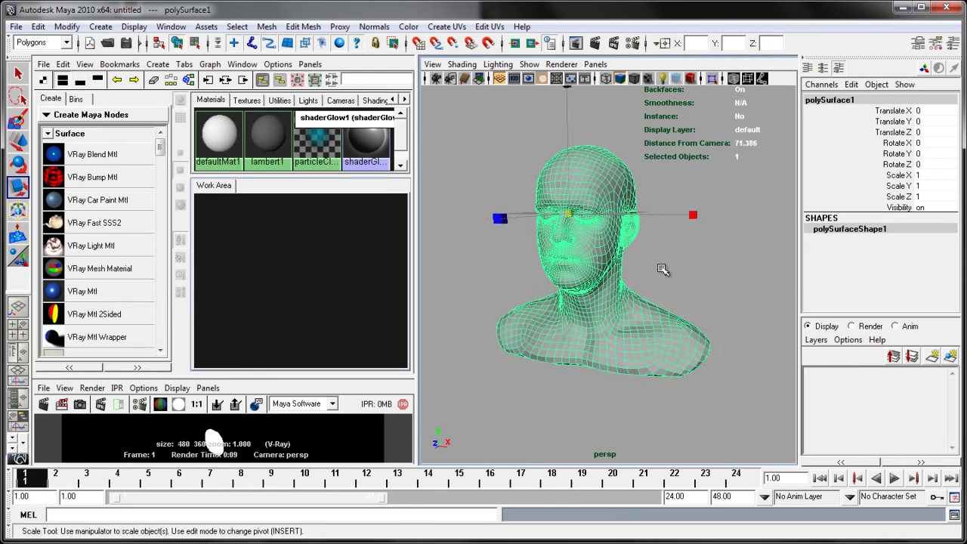
click(658, 270)
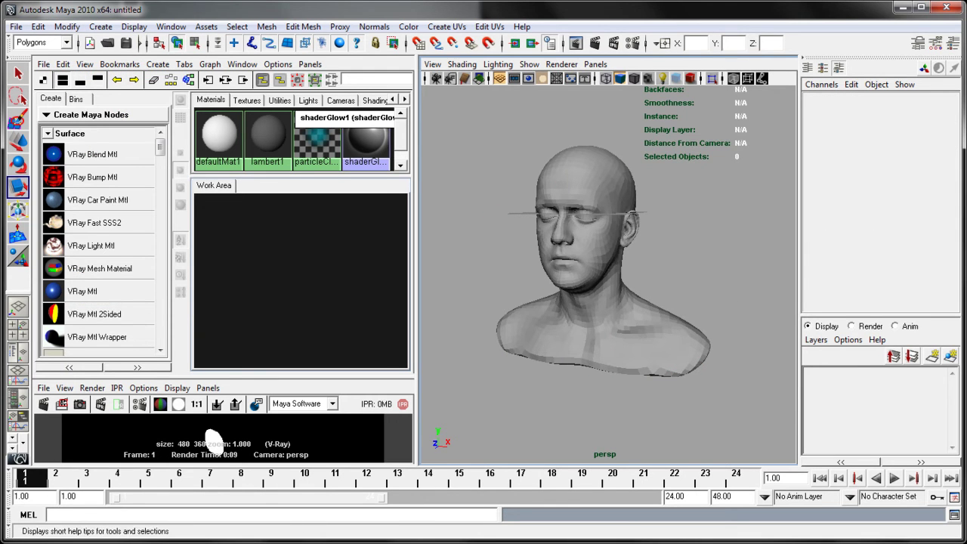
click(613, 310)
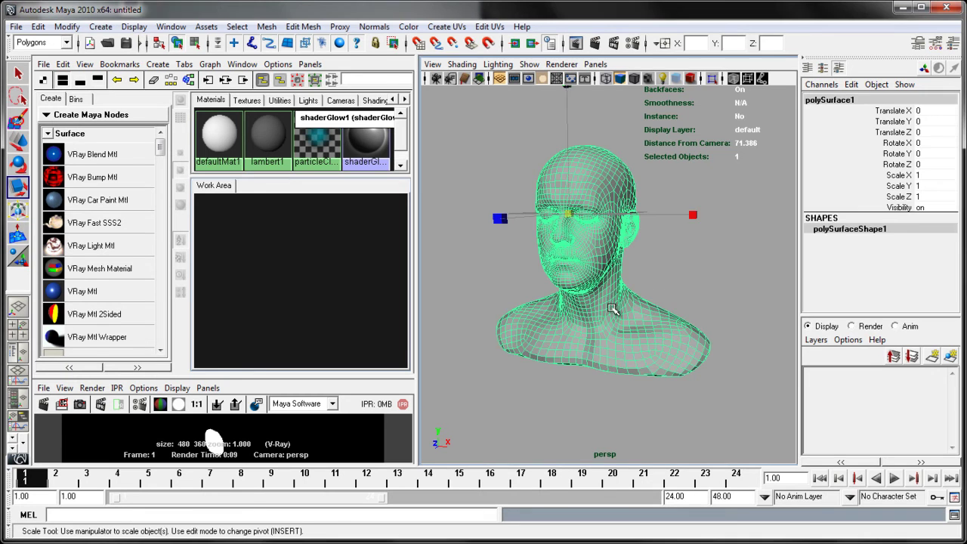
Raise the head along Y to Translate Y 27.818
key(w)
alt+middle_drag(644, 252, 643, 307)
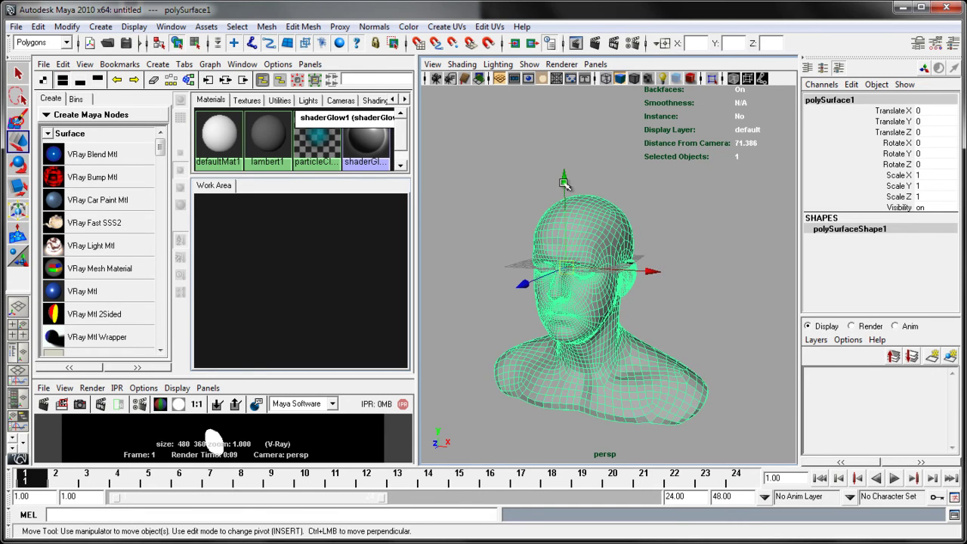
drag(564, 183, 566, 101)
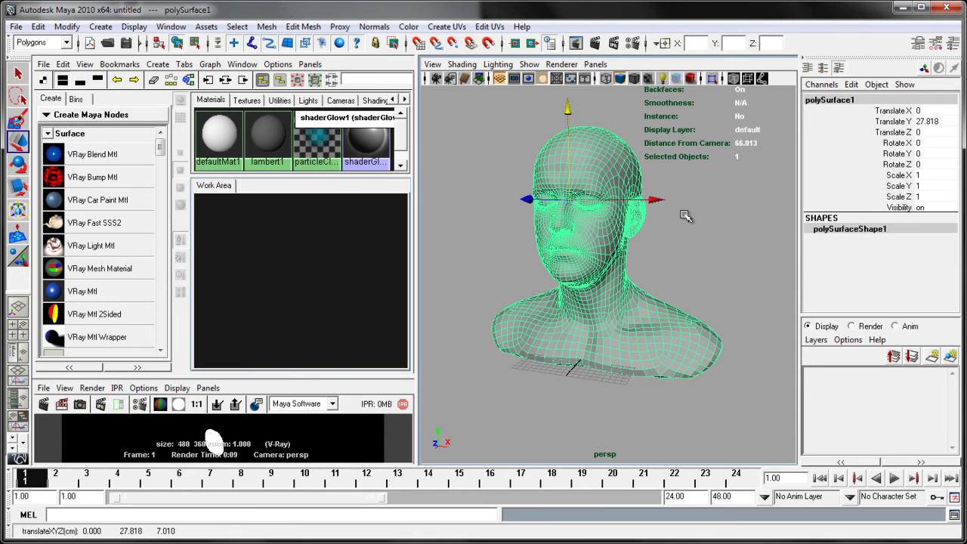
click(658, 136)
click(574, 232)
Apply Normals > Soften Edge to the head and inspect the face close up
click(375, 27)
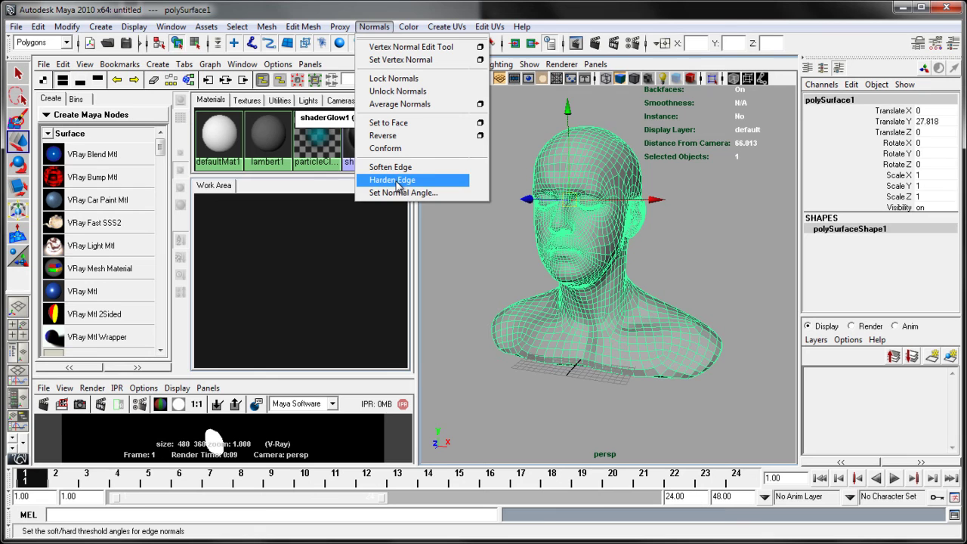
click(398, 168)
click(732, 236)
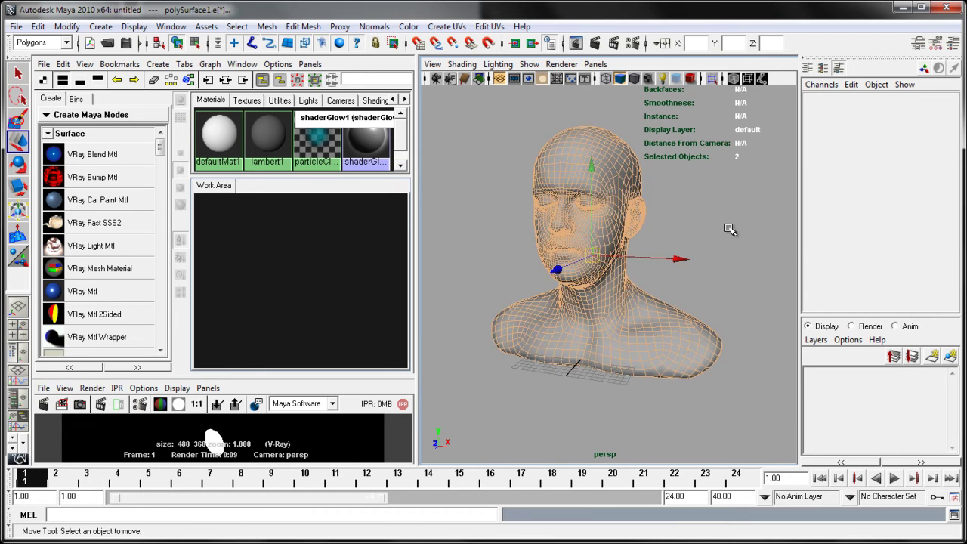
alt+drag(732, 231, 623, 245)
alt+right_drag(623, 245, 667, 246)
alt+drag(668, 246, 617, 234)
alt+right_drag(617, 233, 588, 254)
alt+drag(588, 254, 614, 239)
click(684, 242)
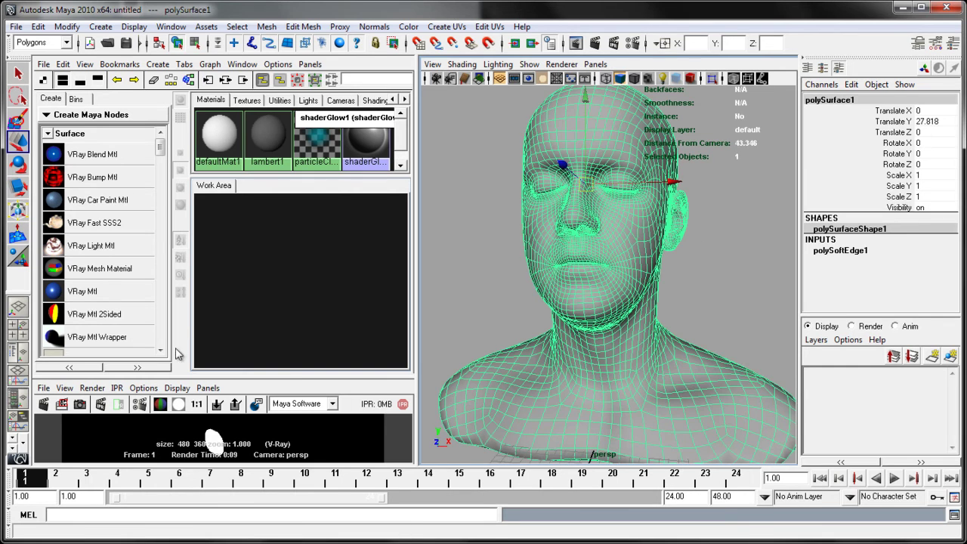
Create material VRayFastSSS21 and apply its Skin (pink) preset
click(54, 223)
double_click(252, 255)
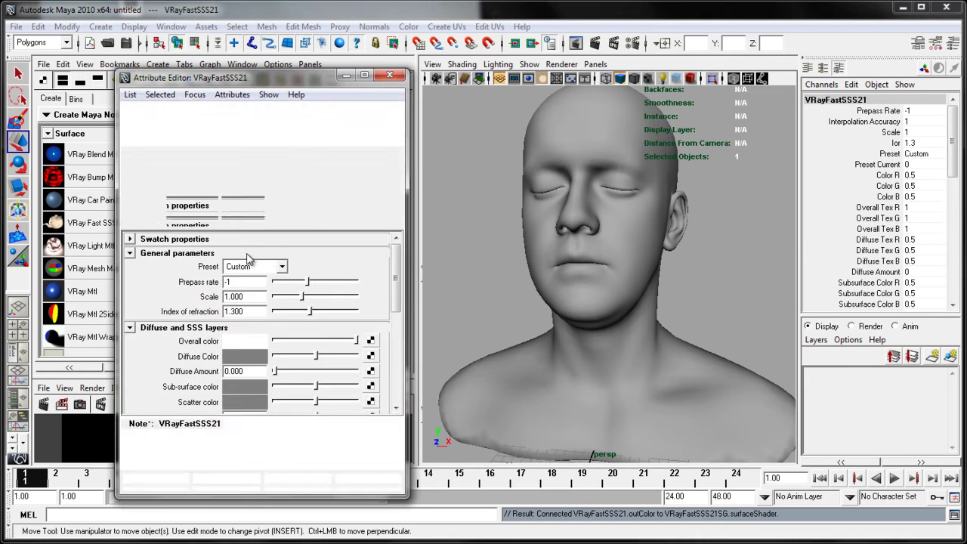
click(281, 266)
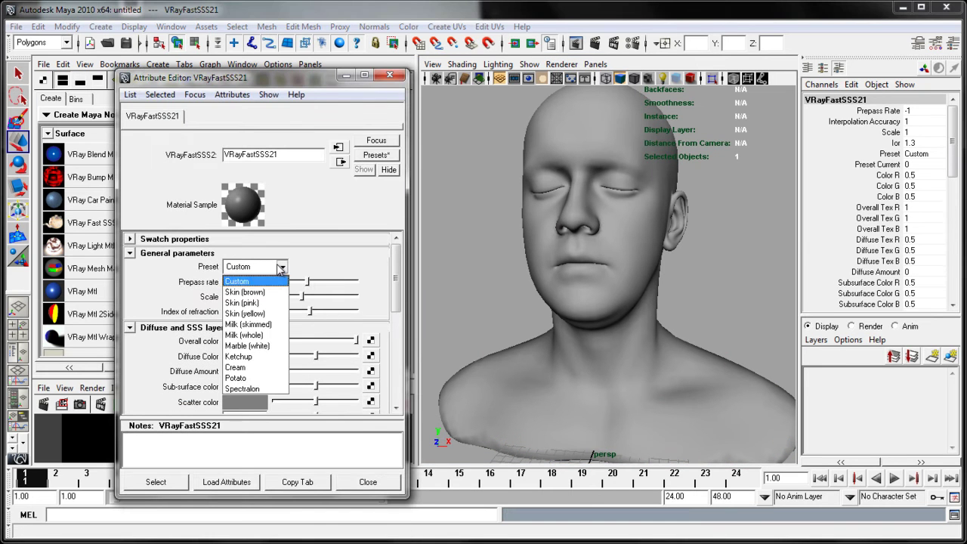
click(267, 303)
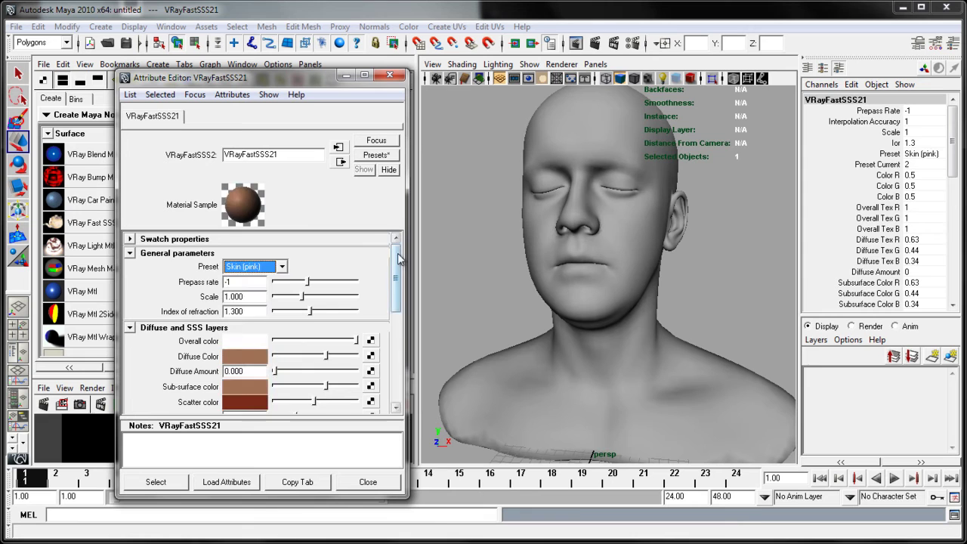
drag(396, 261, 397, 274)
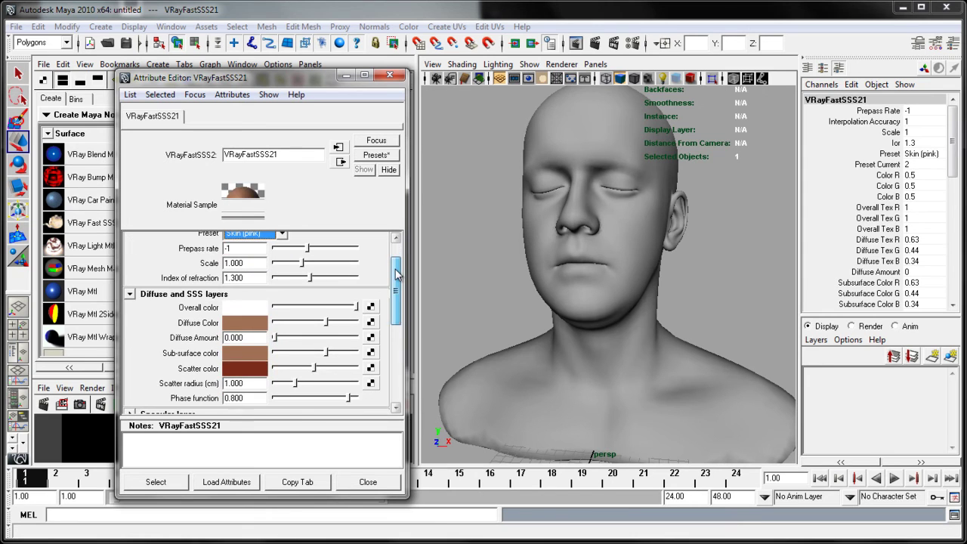
click(393, 76)
key(f)
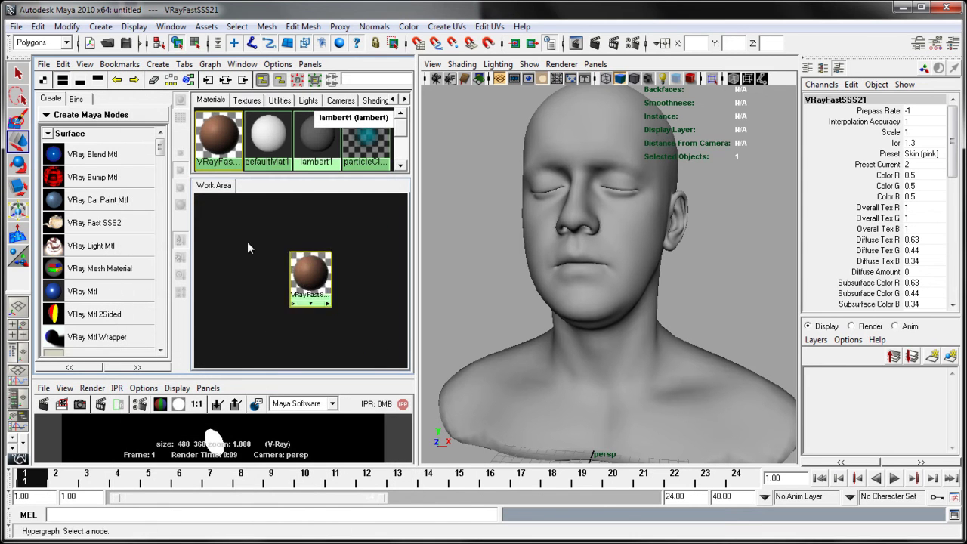
drag(160, 148, 169, 208)
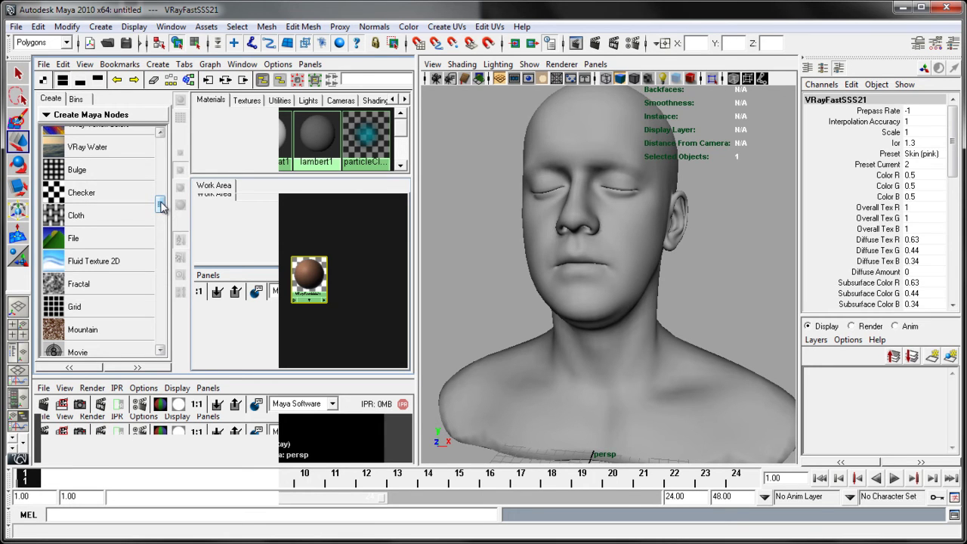
Create a file texture node and set its Filter Type to Off
drag(162, 205, 161, 204)
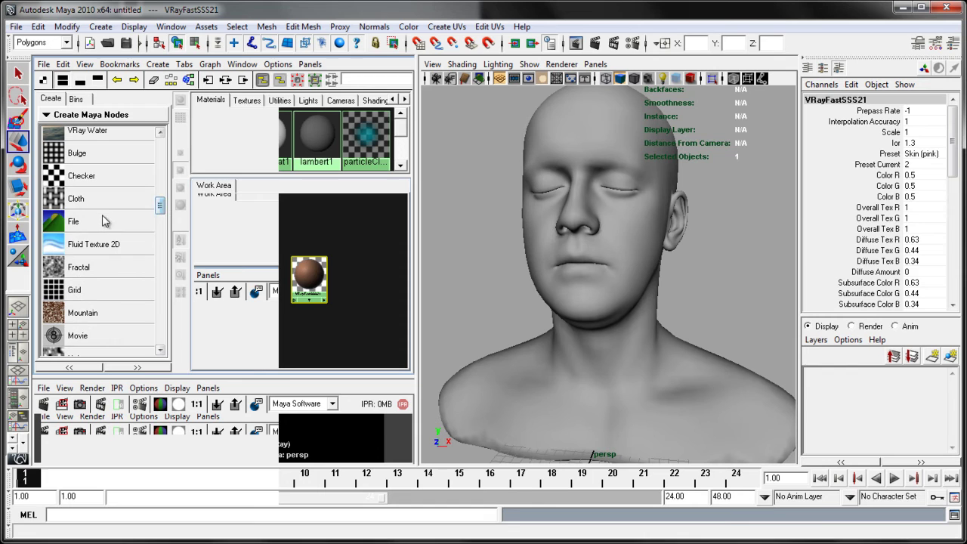
click(105, 222)
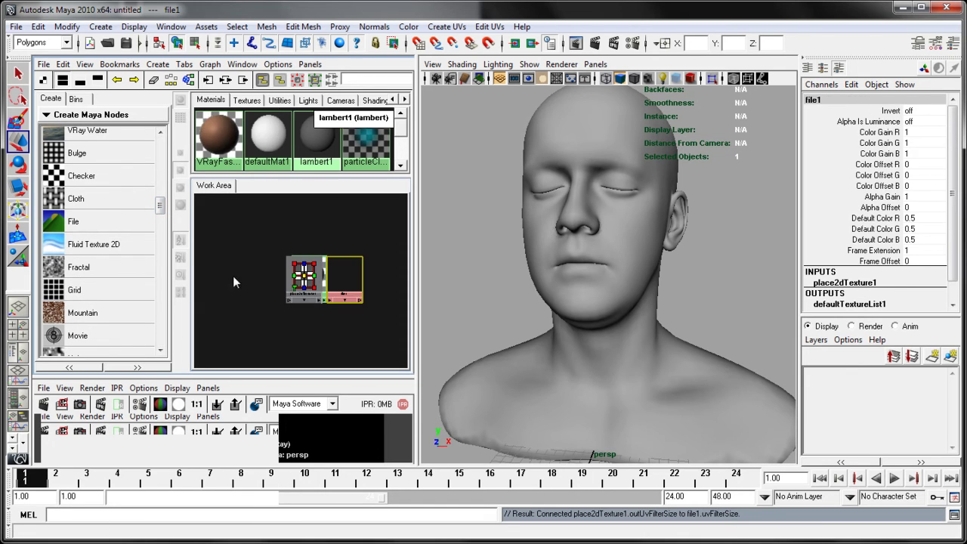
click(291, 286)
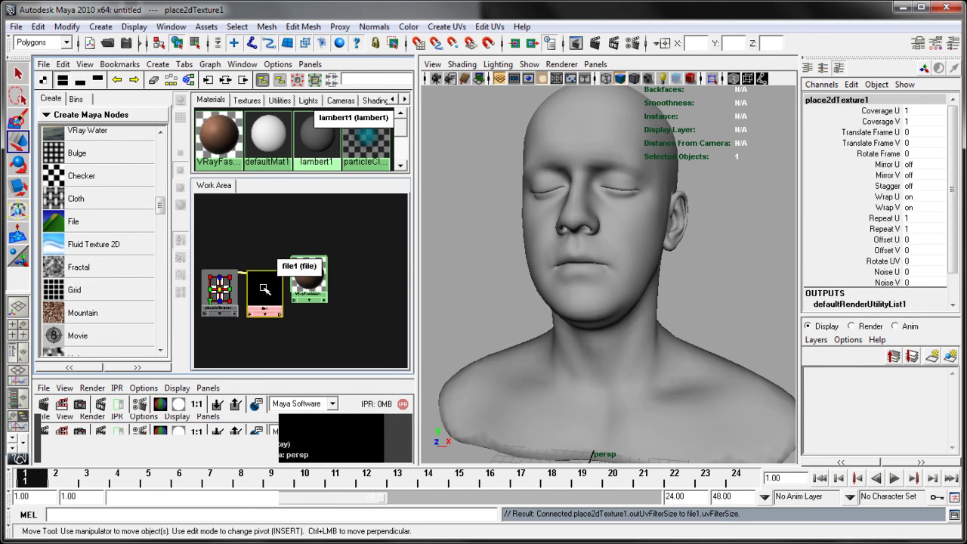
click(264, 290)
click(315, 294)
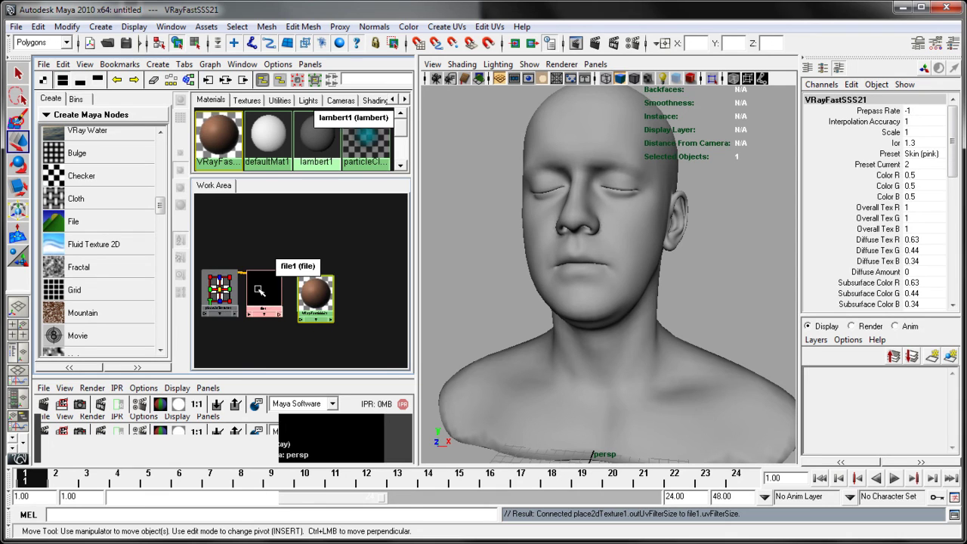
double_click(262, 305)
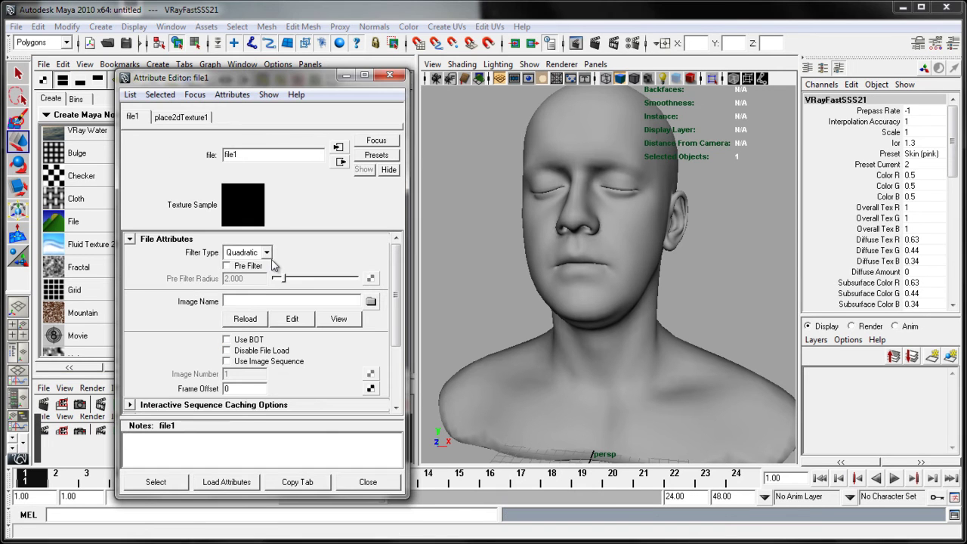
click(269, 254)
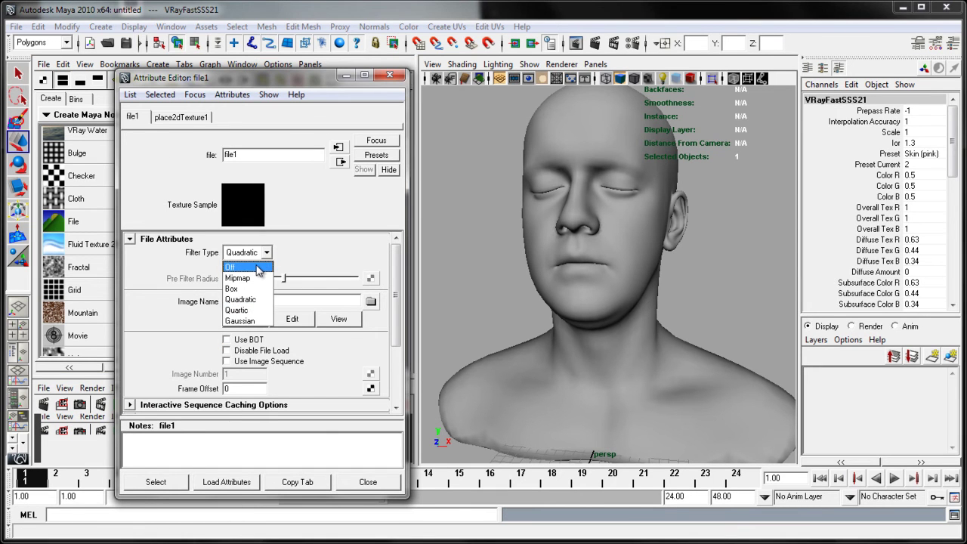
click(259, 268)
click(251, 255)
click(189, 259)
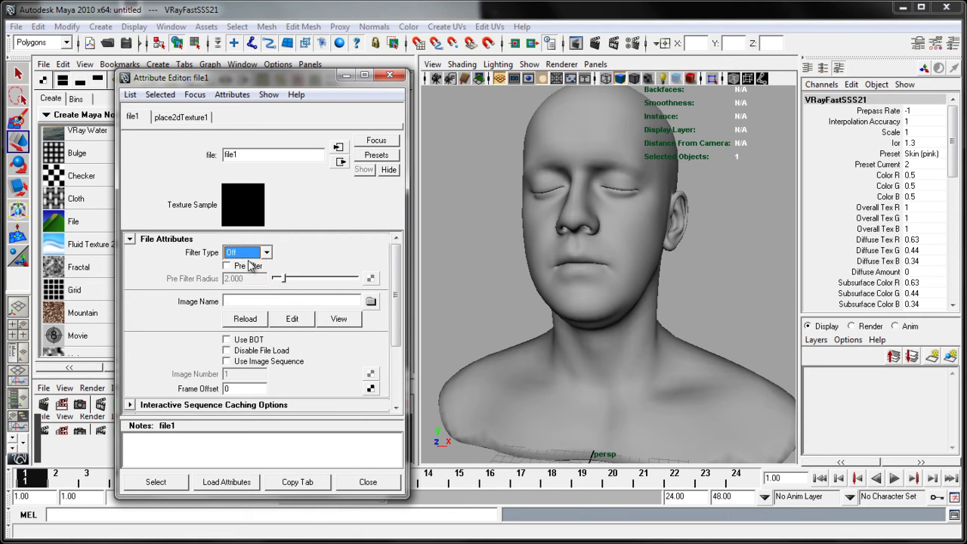
Load Infinite-Level_02_Tangent_SmoothUV.jpg from the Infinite_Scan_Ver0.1 Images folder into file1
click(371, 302)
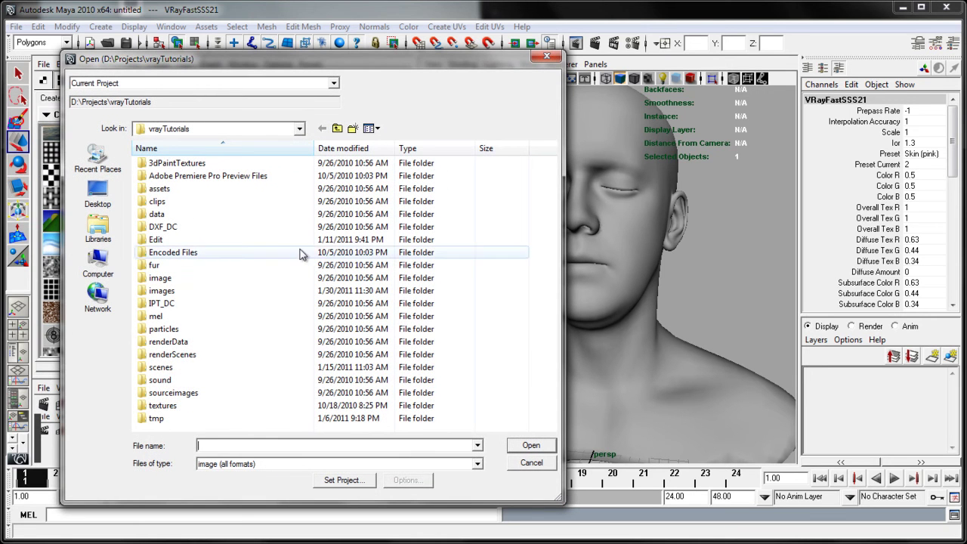
double_click(166, 369)
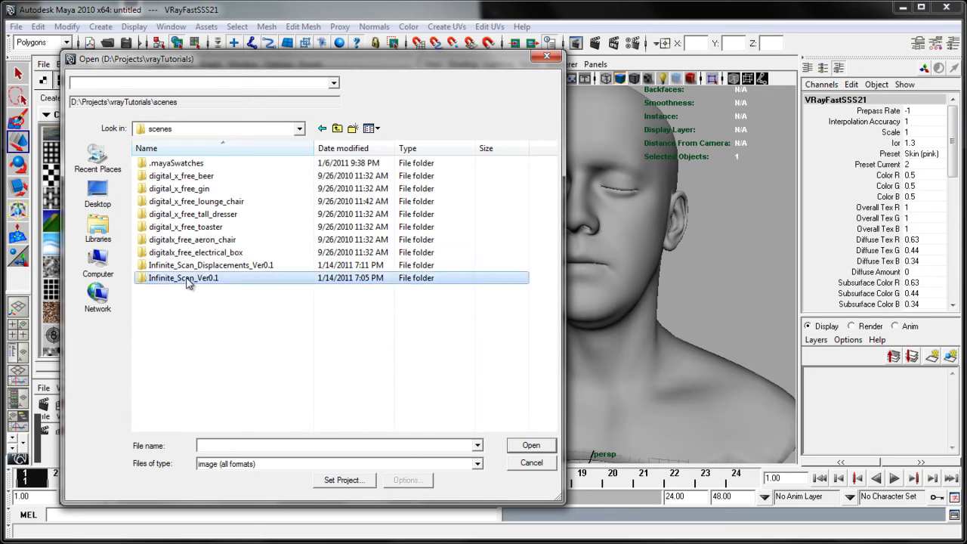
double_click(186, 278)
double_click(160, 165)
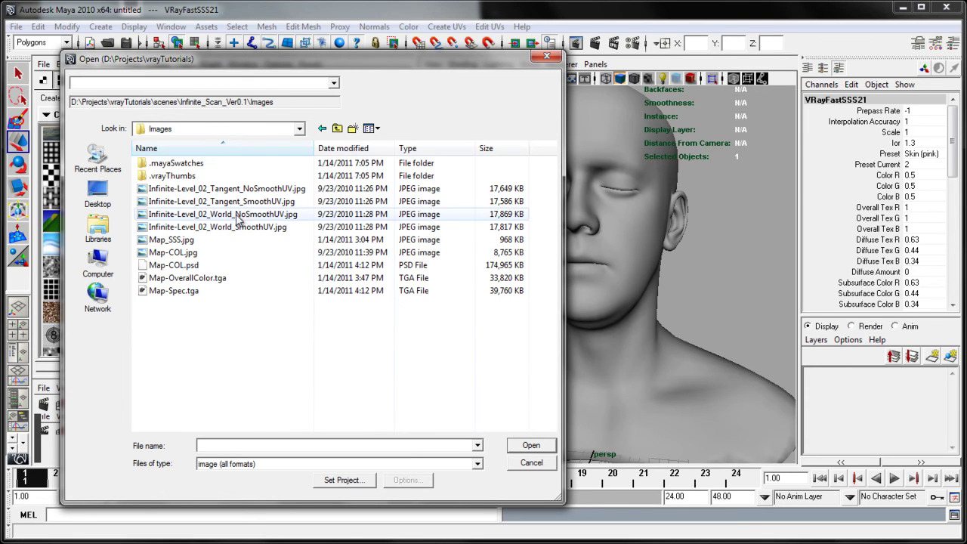
click(276, 202)
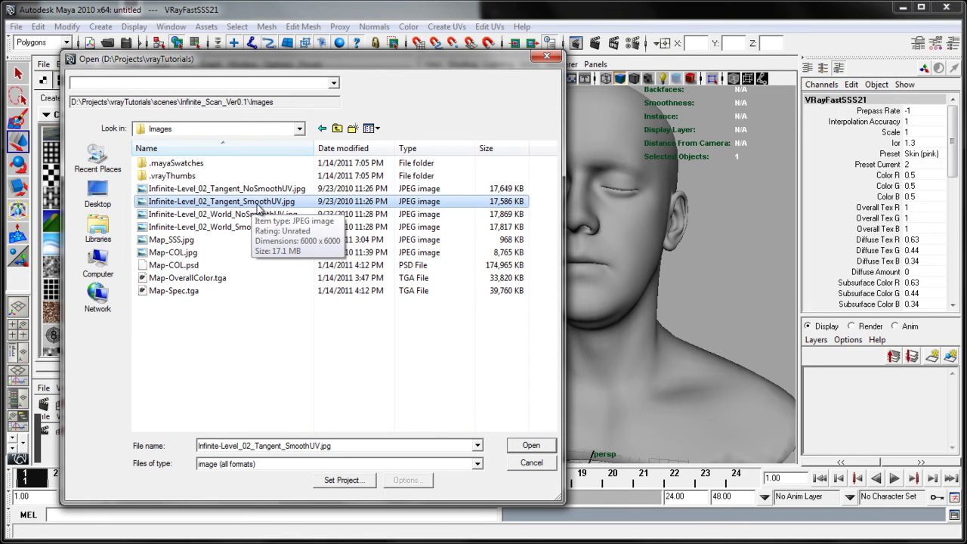
click(522, 449)
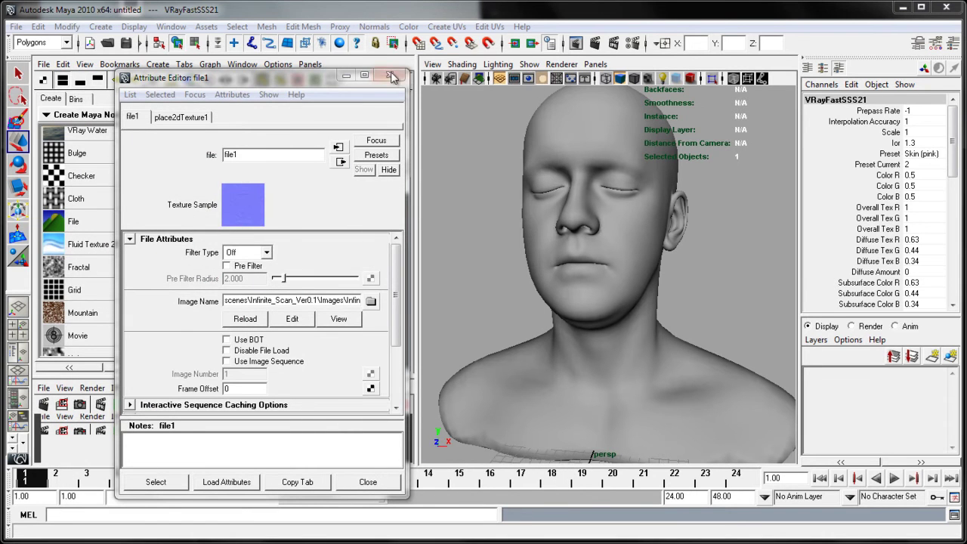
click(391, 78)
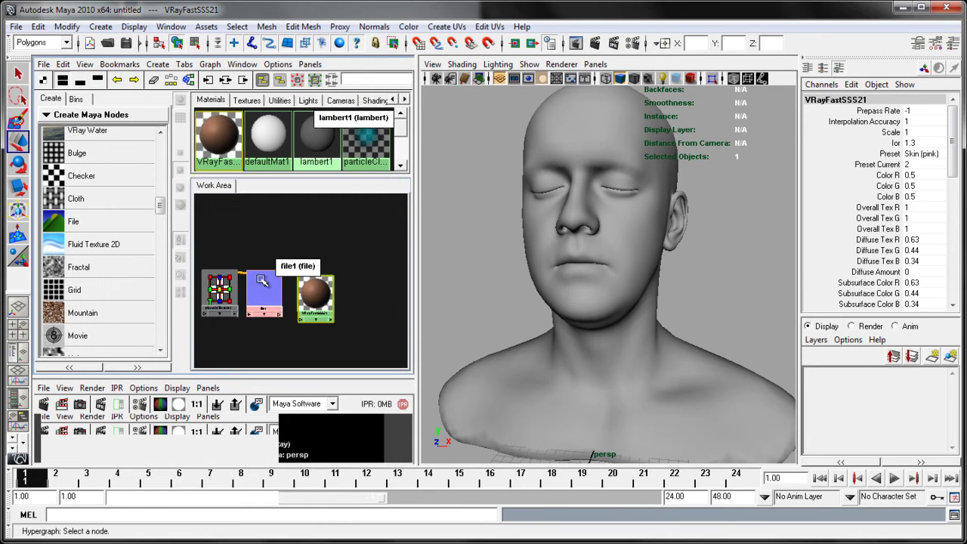
Connect file1 to VRayFastSSS21 with the default connection and set Bump Mult to 0.4
middle_drag(268, 286, 313, 303)
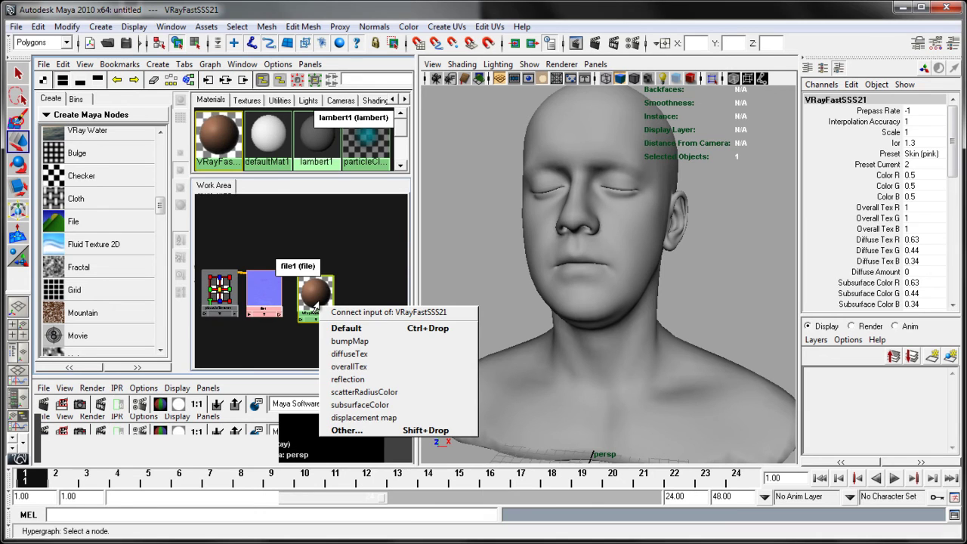
click(333, 345)
double_click(315, 298)
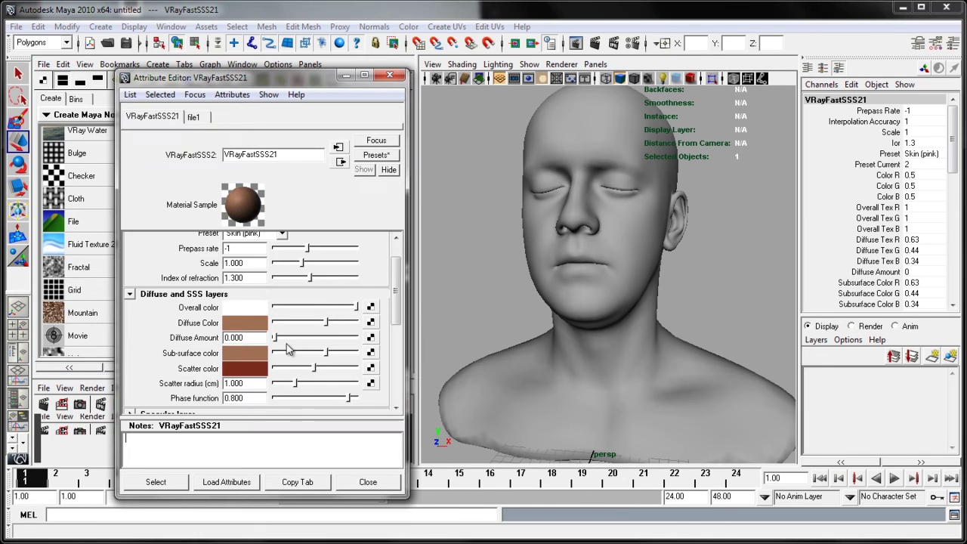
scroll(382, 363, down, 5)
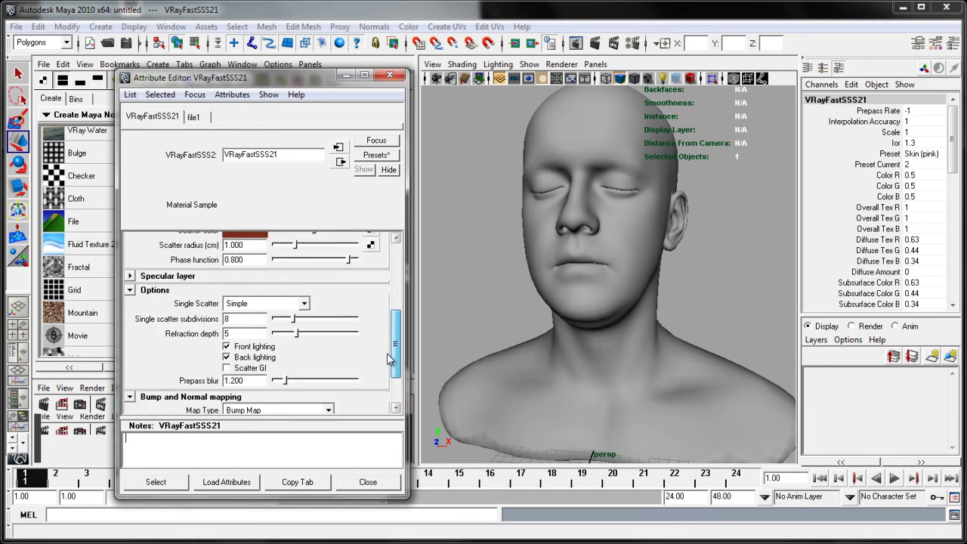
scroll(386, 370, down, 2)
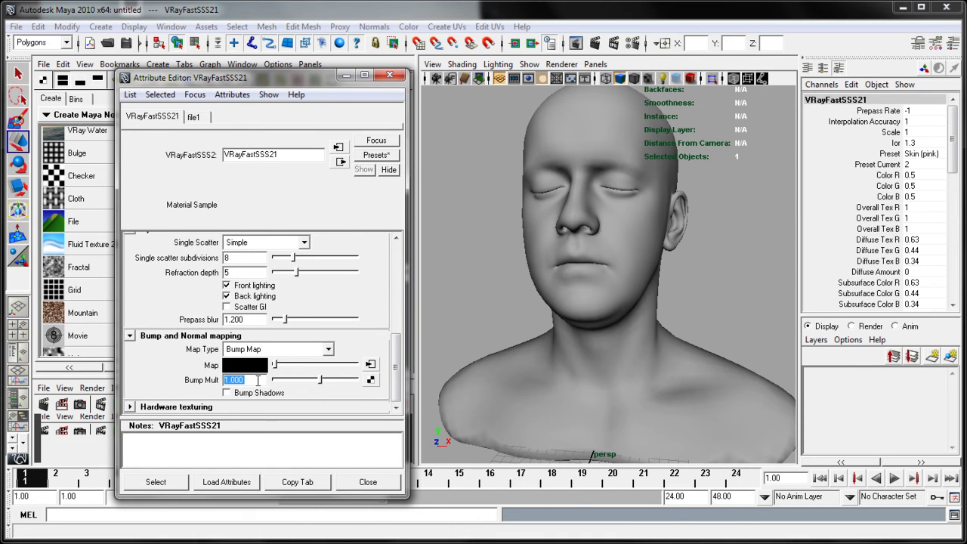
click(258, 380)
text(.4)
key(Return)
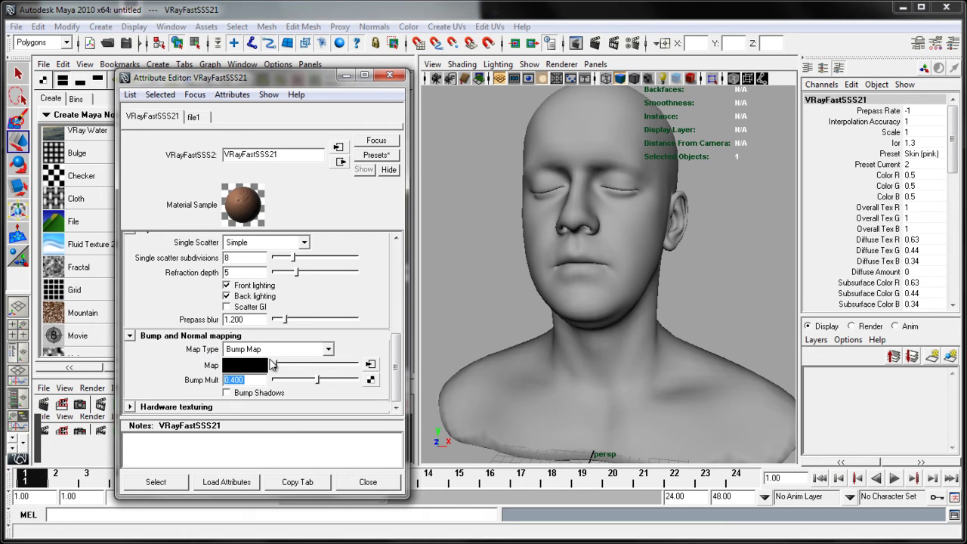
Set the material's Map Type to Normal map in tangent space
click(297, 353)
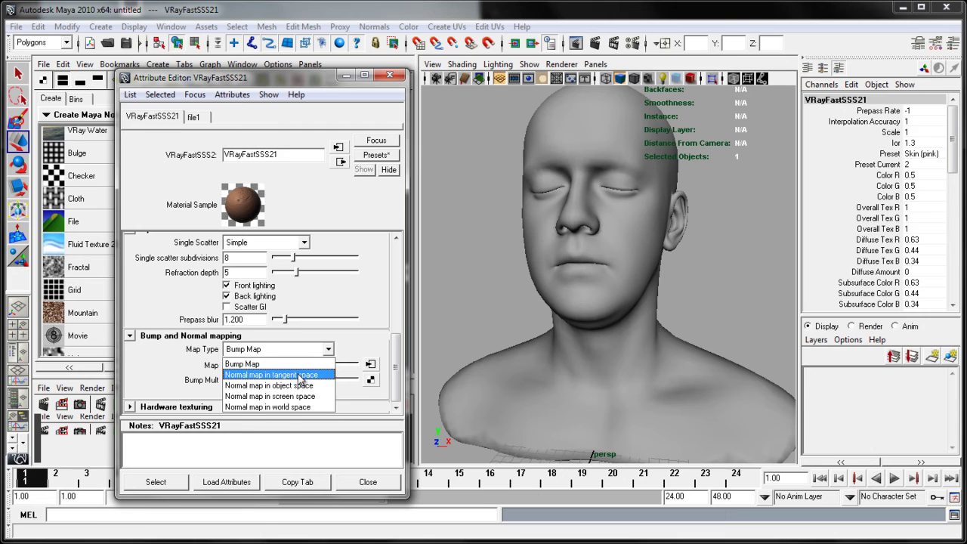
click(299, 378)
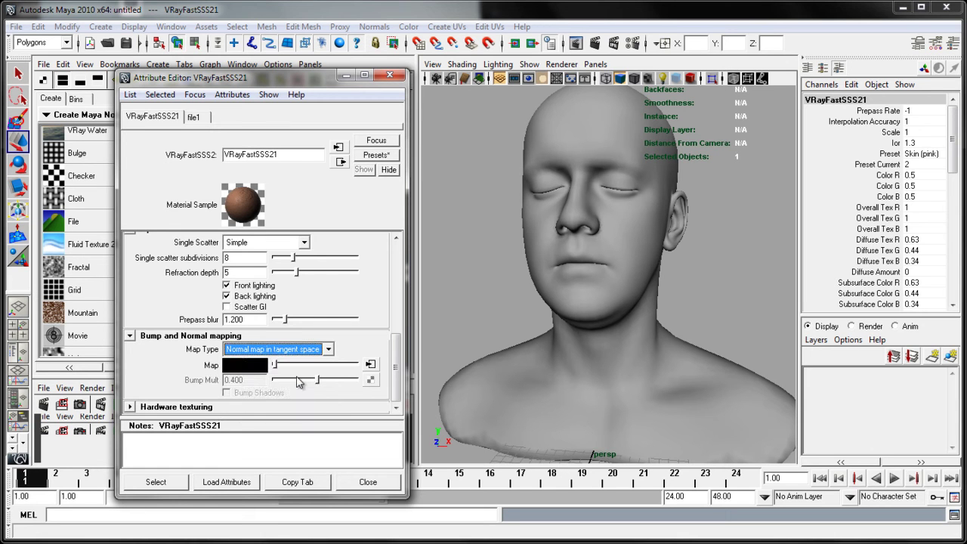
drag(398, 355, 397, 266)
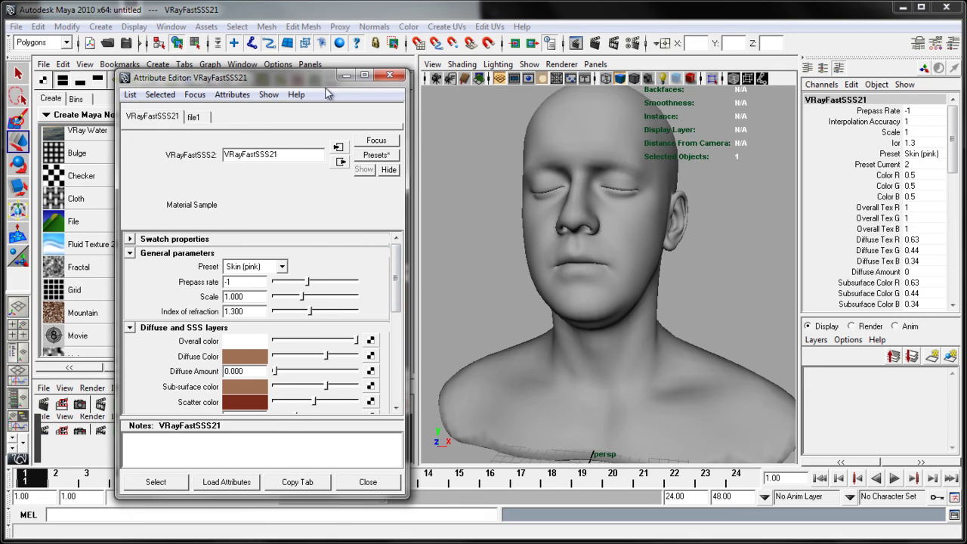
click(390, 75)
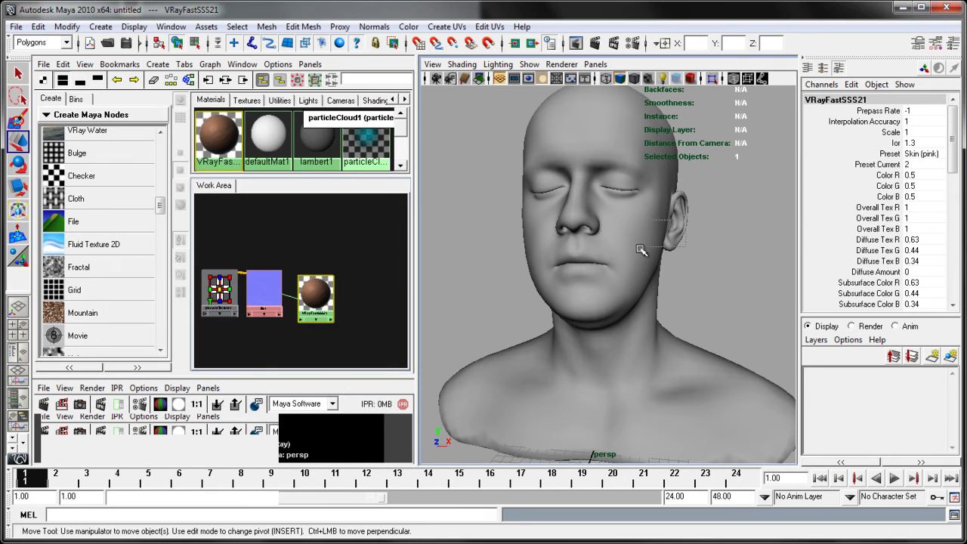
Assign the VRayFastSSS21 skin material to the selected head mesh
click(641, 246)
right_drag(316, 295, 326, 261)
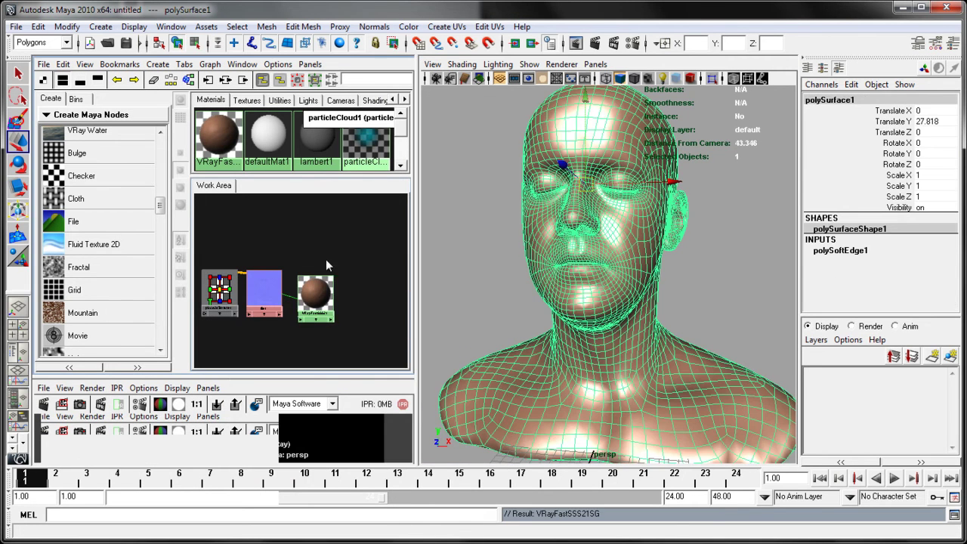
click(479, 266)
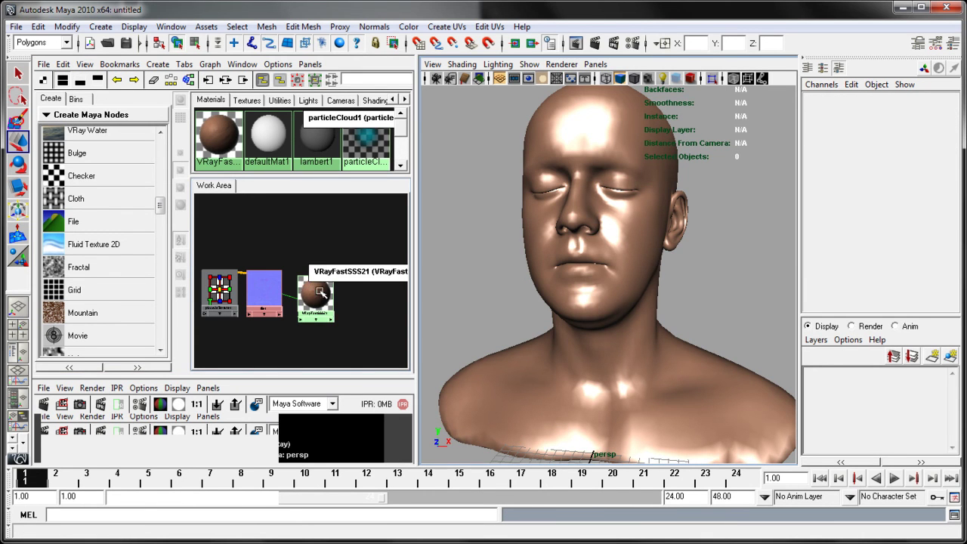
click(318, 295)
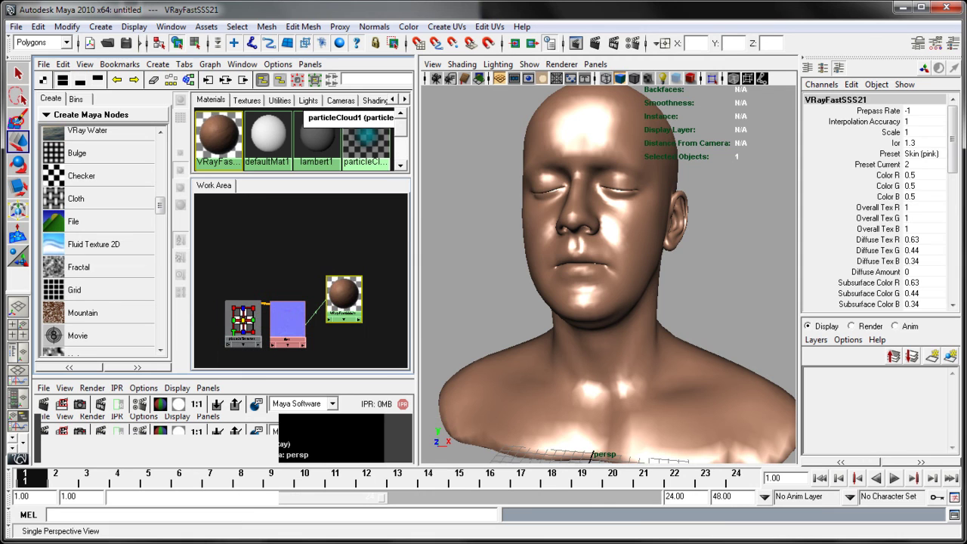
Create file texture file2 with filtering Off and load Map-COL.jpg into it
click(83, 225)
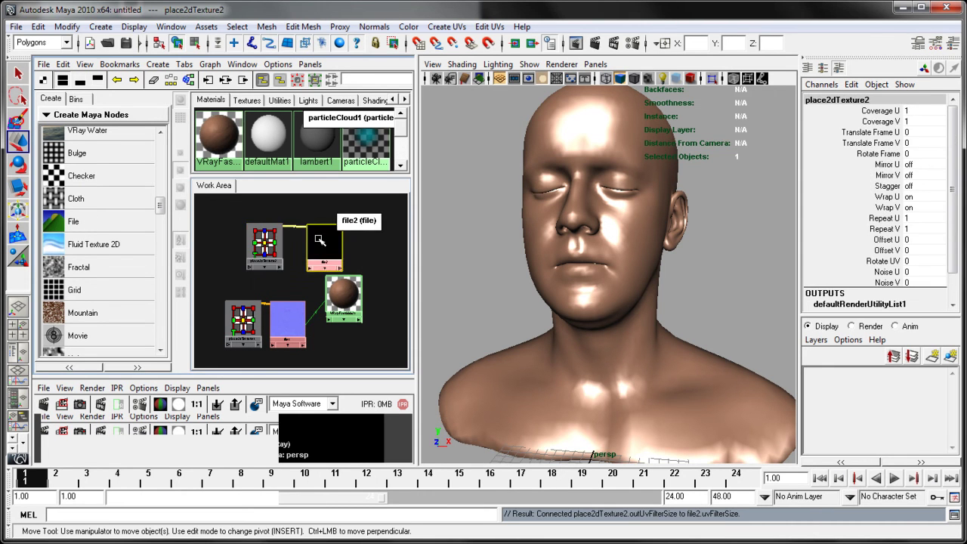
double_click(319, 241)
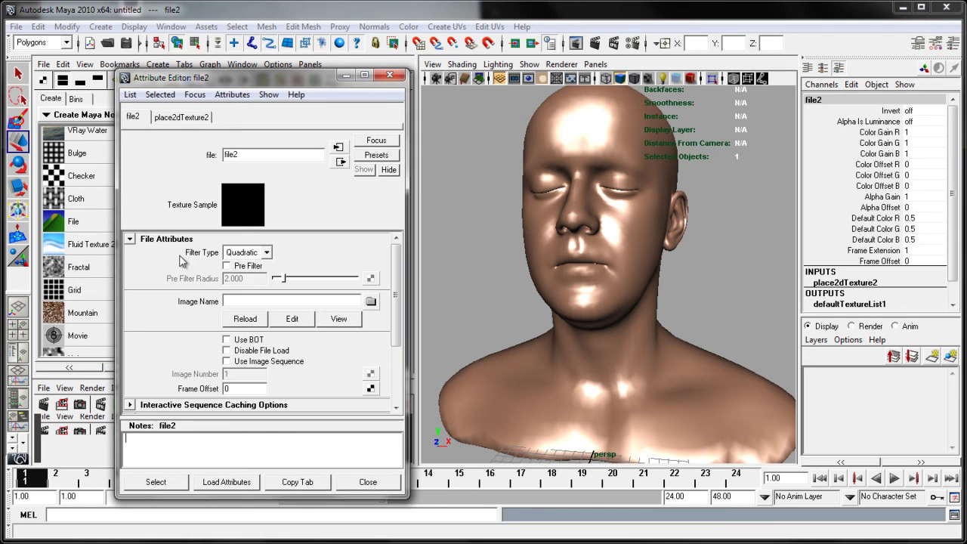
click(247, 252)
click(234, 265)
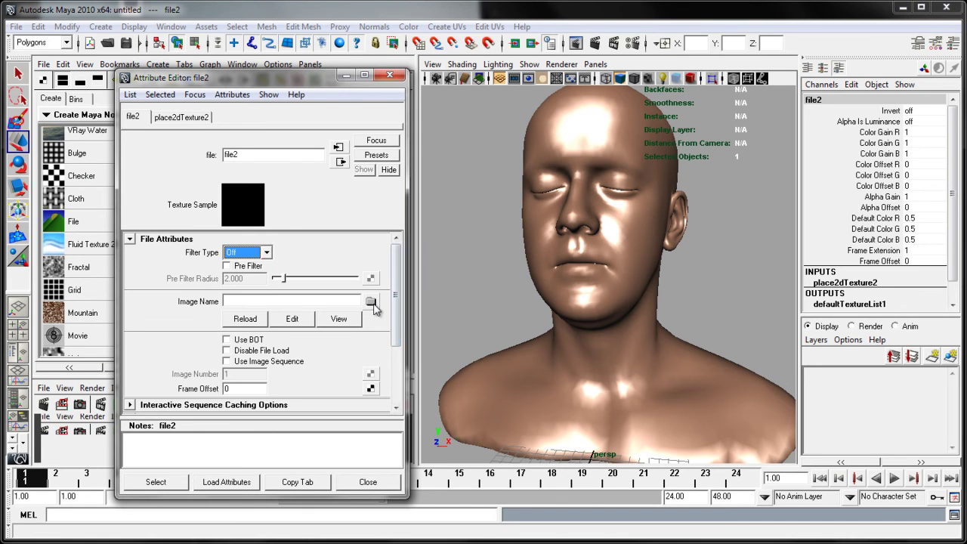
click(370, 302)
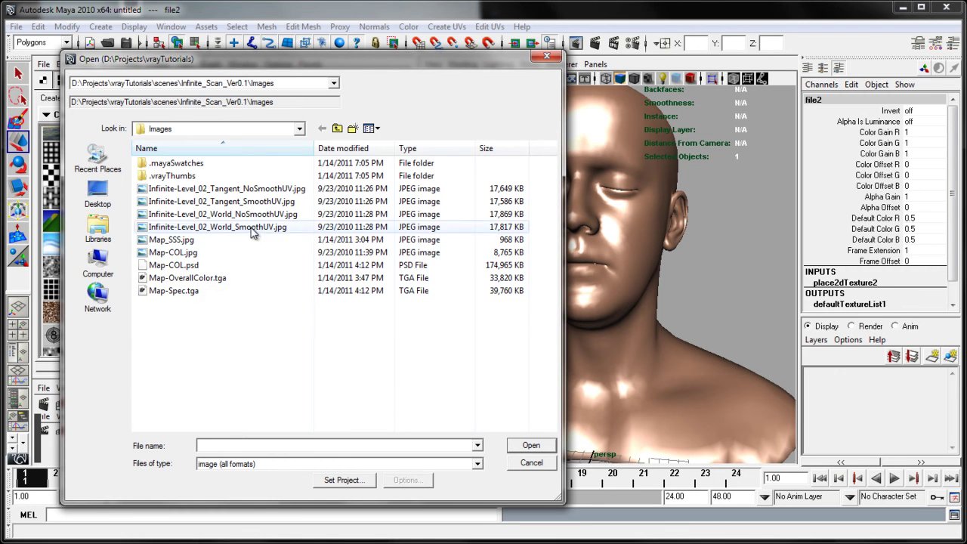
click(186, 254)
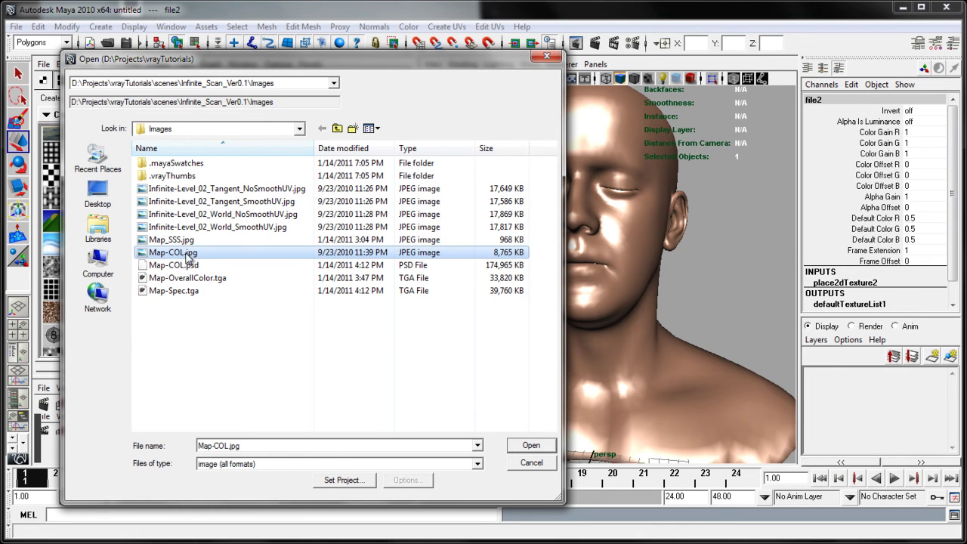
click(527, 447)
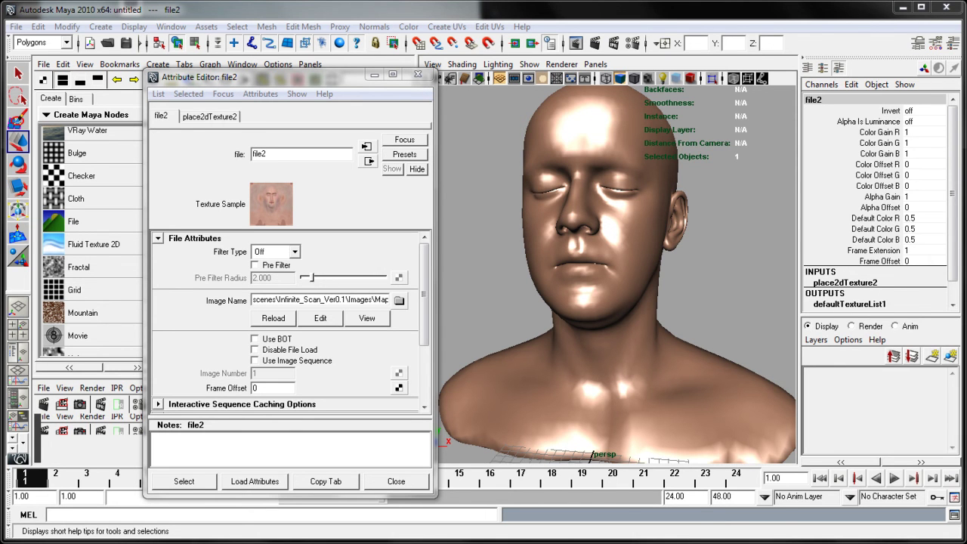
key(alt+Tab)
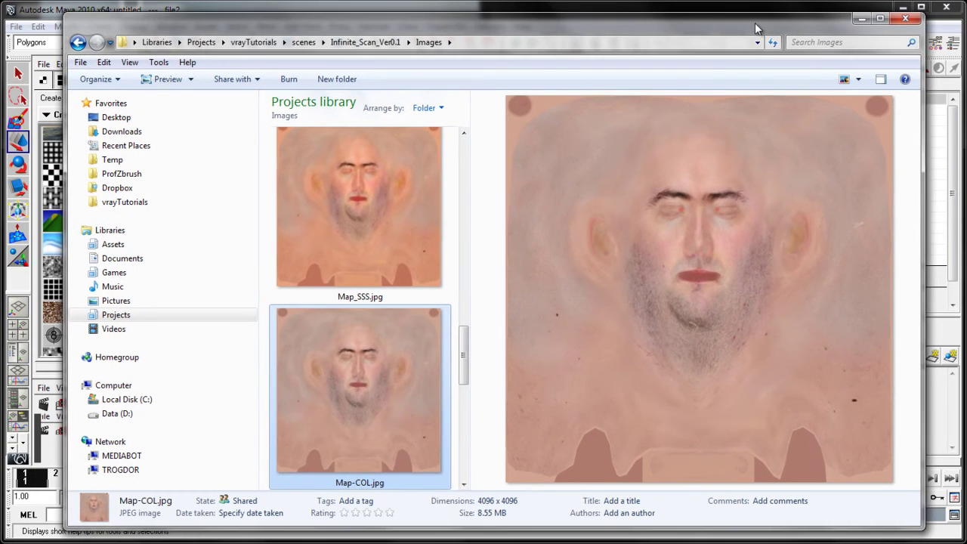
Preview the Map_SSS.jpg and Map-OverallColor.tga textures in Explorer's preview pane
mouse_move(462, 353)
mouse_down()
mouse_move(474, 197)
mouse_move(477, 317)
mouse_move(478, 255)
mouse_move(461, 362)
mouse_move(467, 352)
mouse_up()
scroll(382, 454, down, 2)
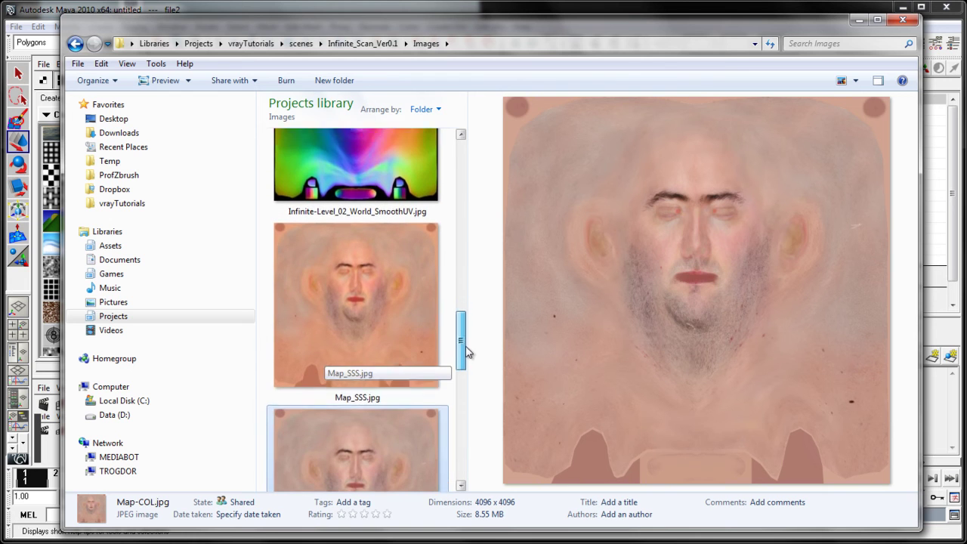
click(367, 304)
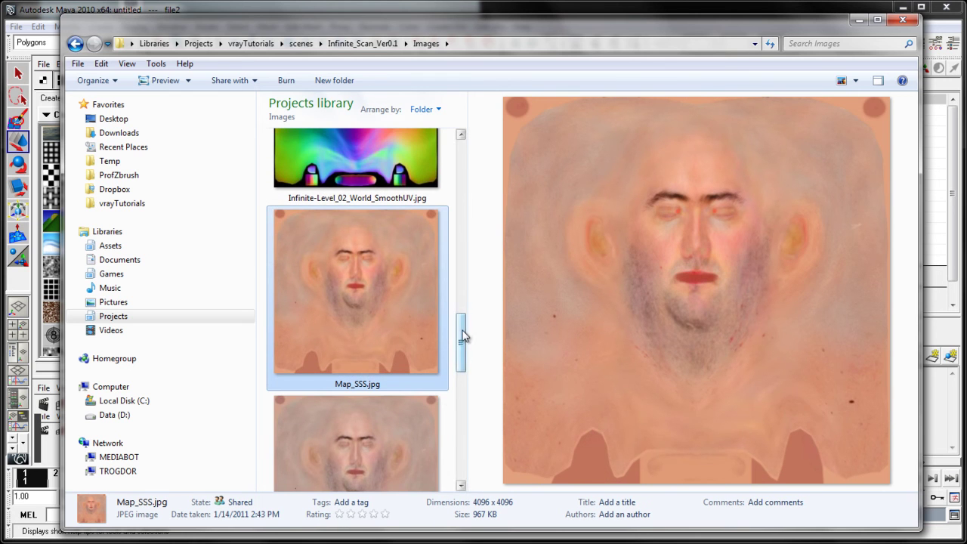
scroll(461, 333, down, 1)
scroll(460, 331, up, 2)
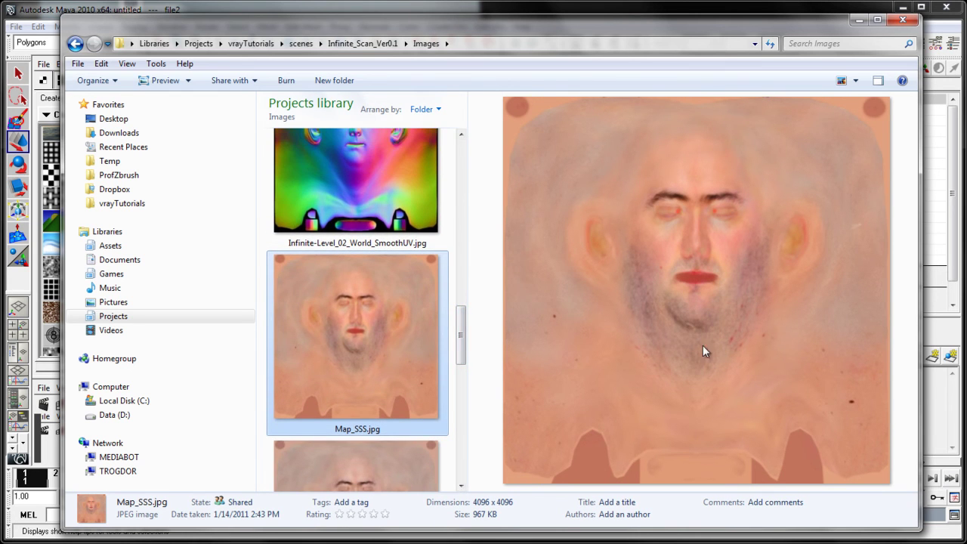
scroll(460, 331, down, 1)
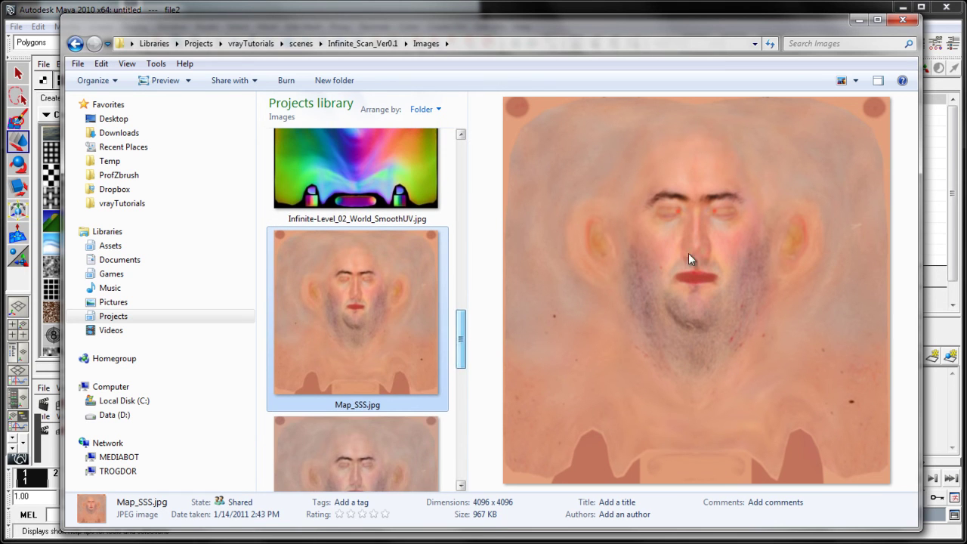
scroll(459, 336, down, 8)
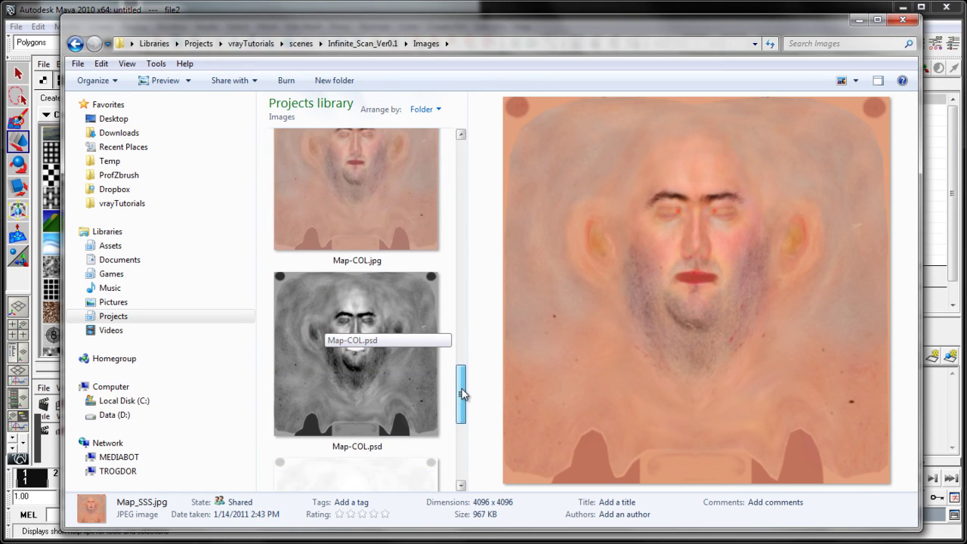
scroll(463, 391, down, 4)
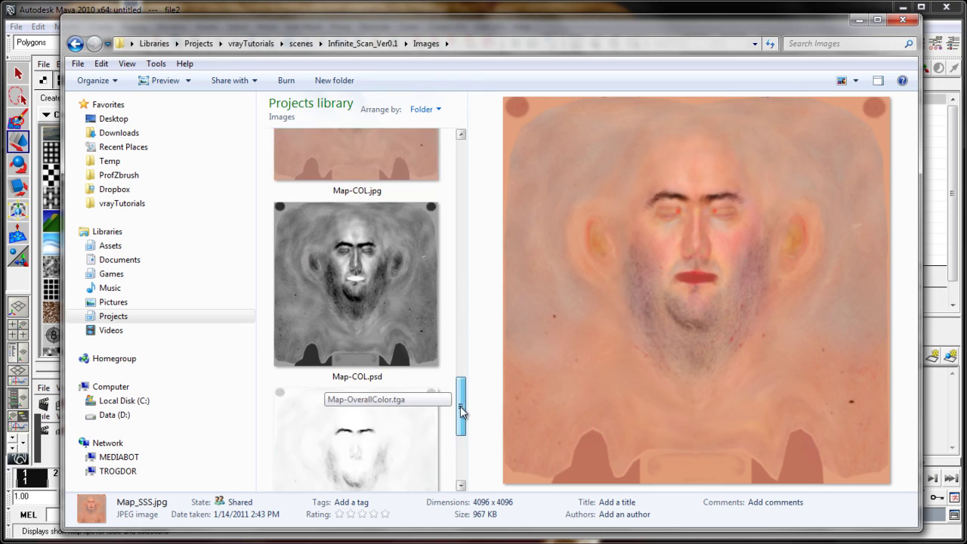
click(440, 402)
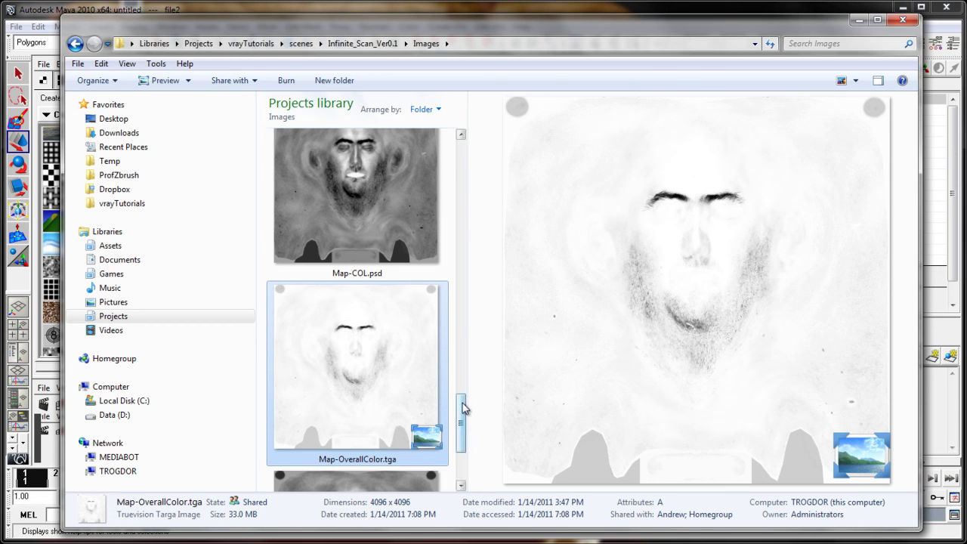
Preview Map-Spec.tga, then compare Map_SSS.jpg against Map-COL.jpg
scroll(364, 389, down, 2)
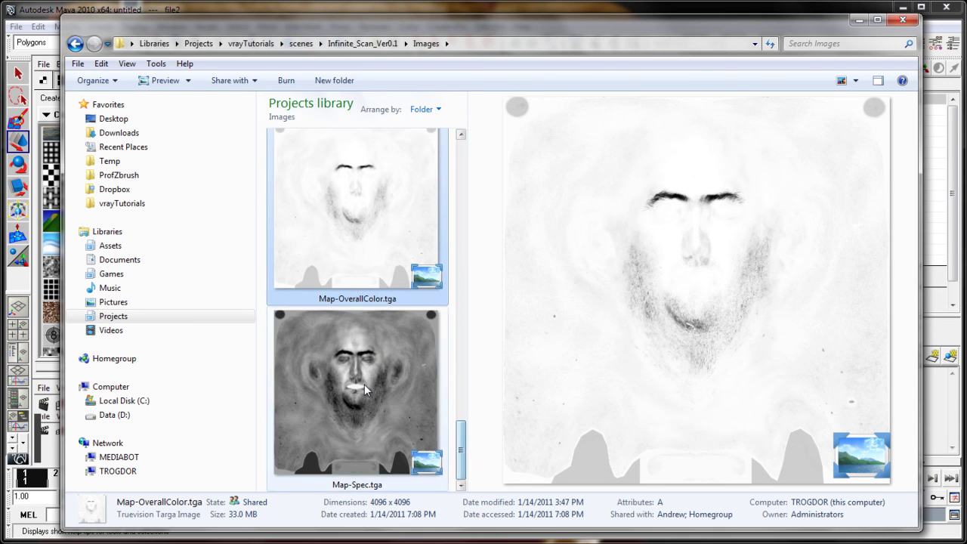
click(364, 390)
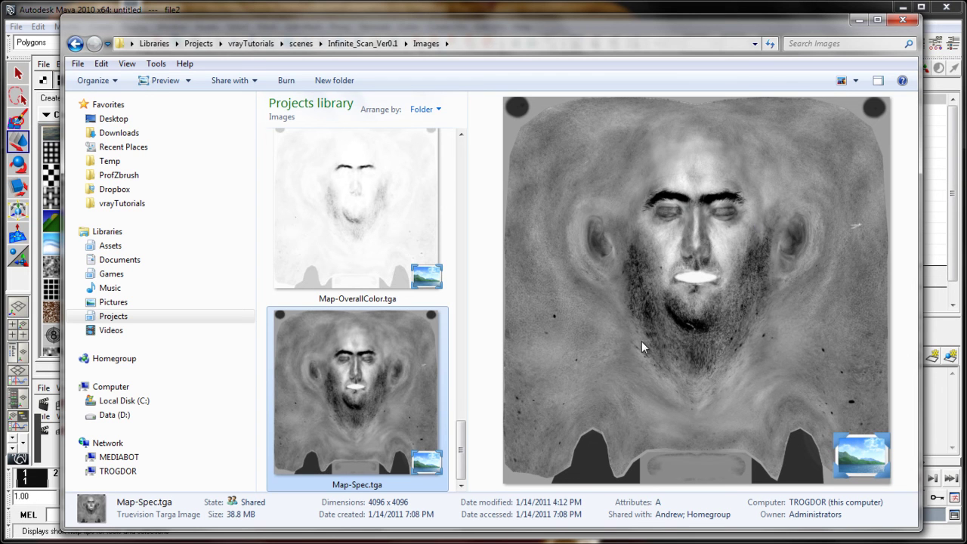
drag(465, 456, 466, 359)
click(369, 189)
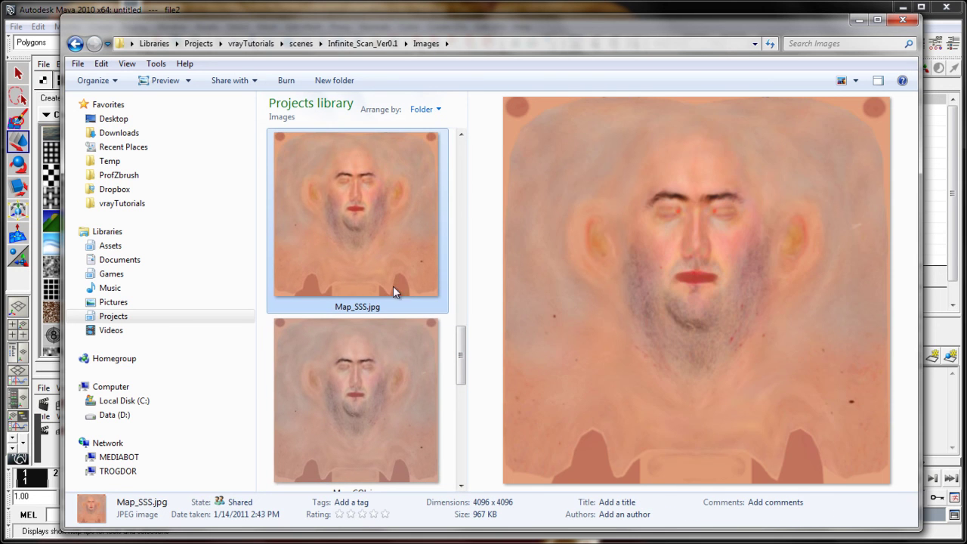
click(392, 372)
click(367, 247)
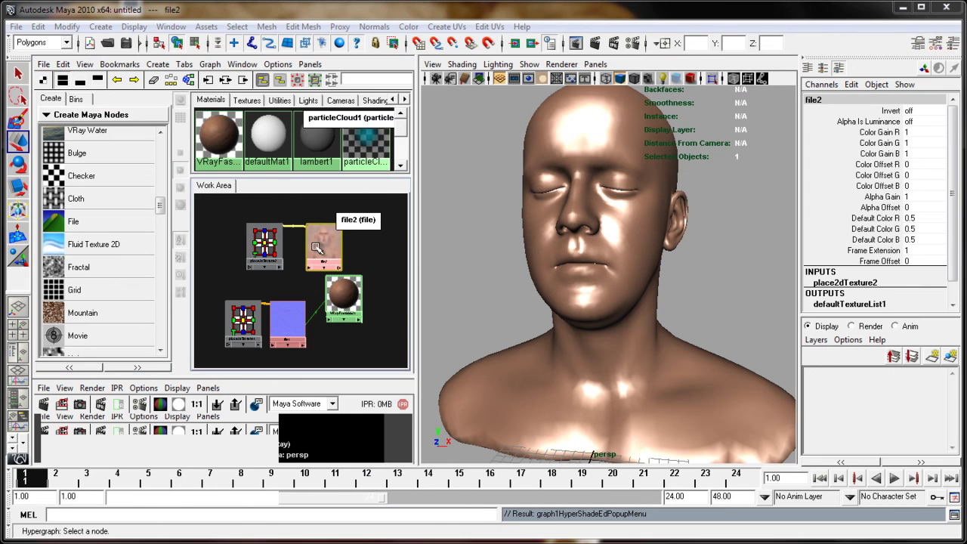
Connect file2 to VRayFastSSS21's diffuseTex input
drag(316, 248, 300, 247)
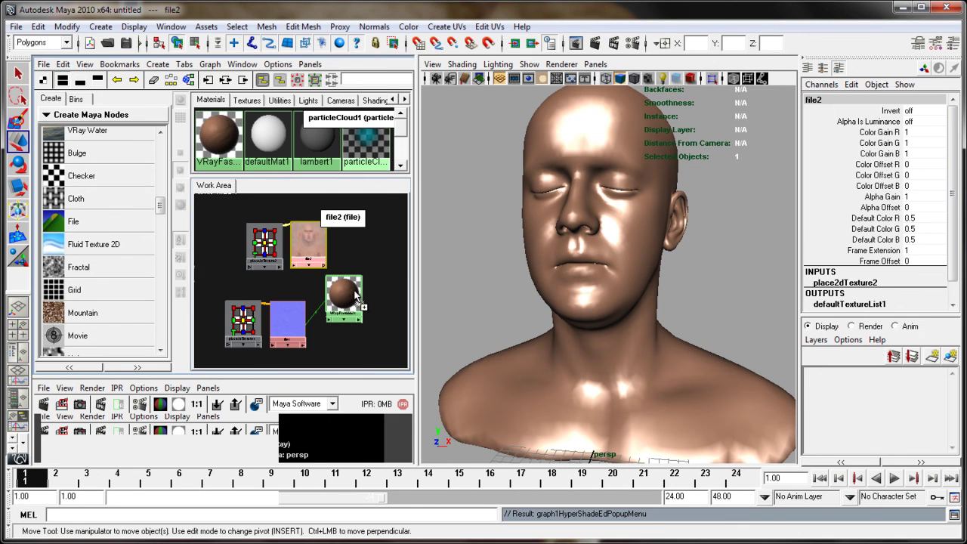
middle_drag(356, 298, 357, 299)
click(370, 342)
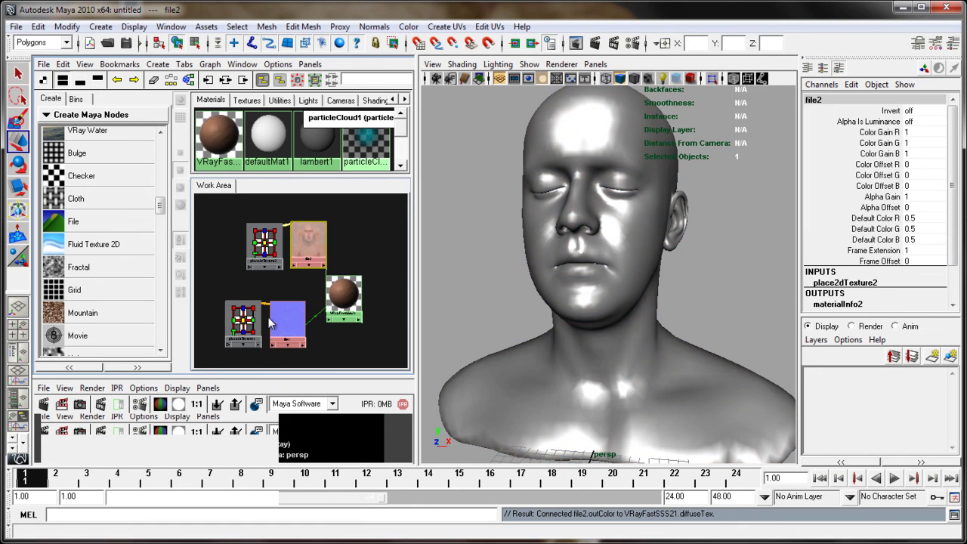
Create file3 with Filter Type Off and load Map_SSS.jpg into it
middle_drag(74, 224, 393, 349)
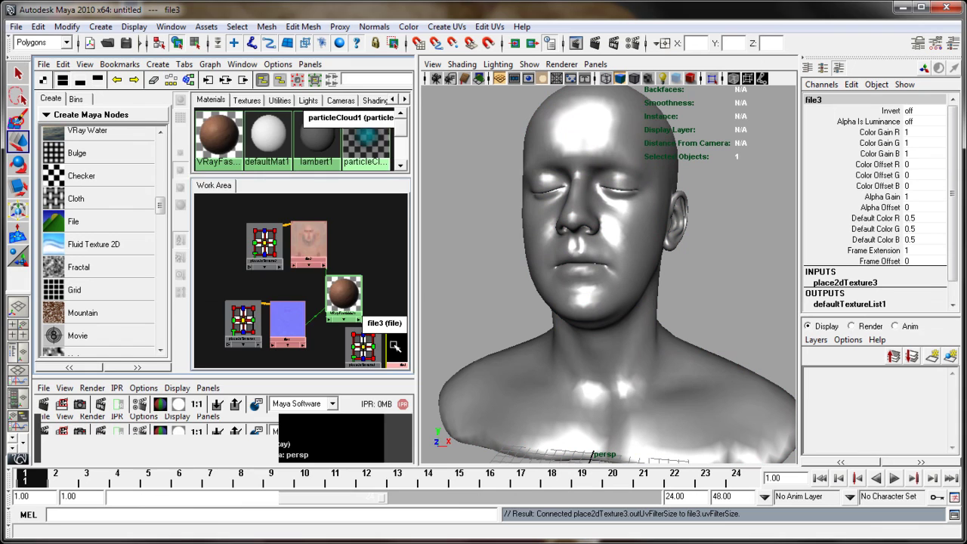
double_click(395, 350)
click(295, 252)
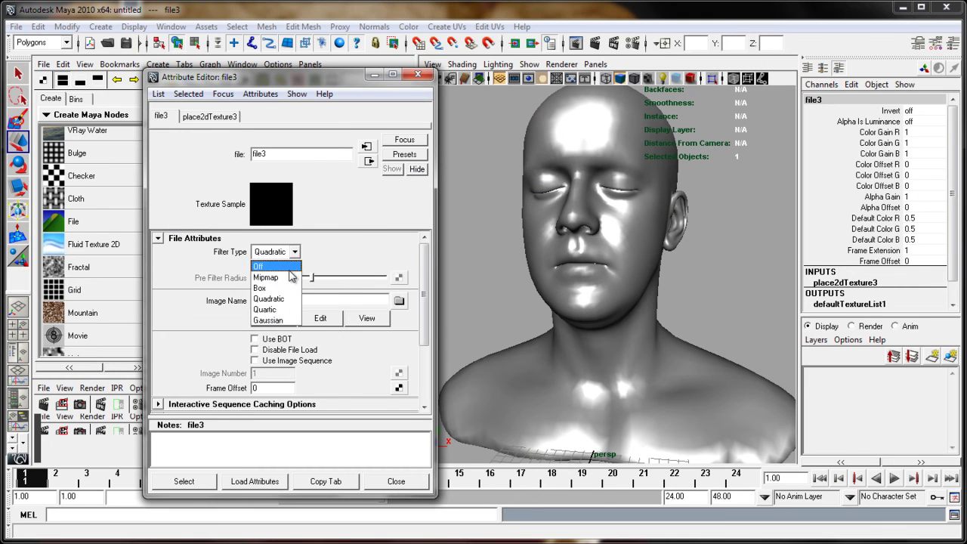
click(265, 263)
click(399, 301)
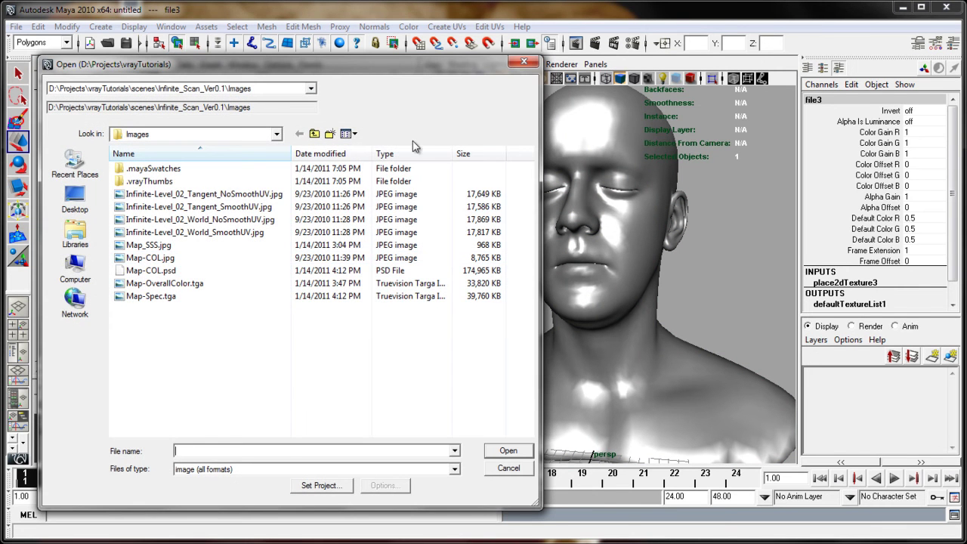
click(348, 133)
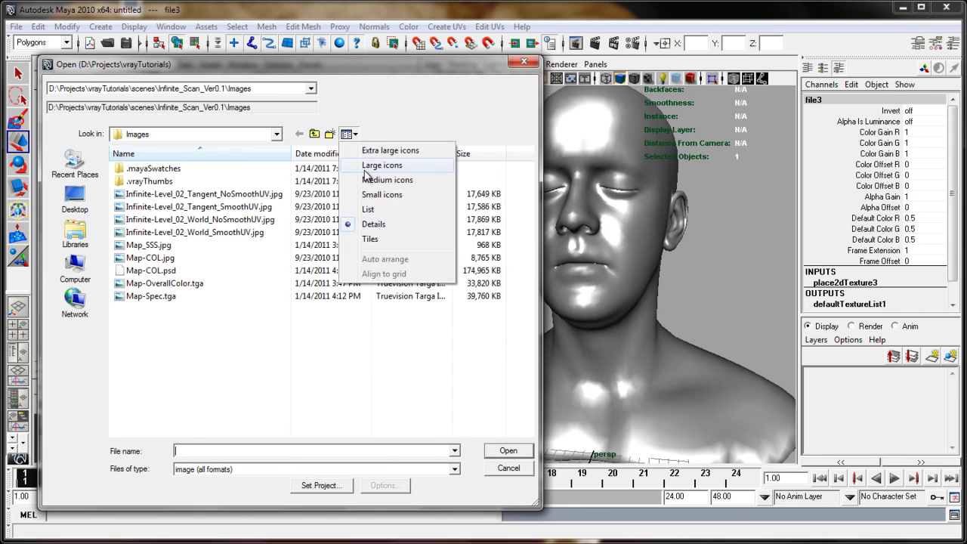
click(372, 169)
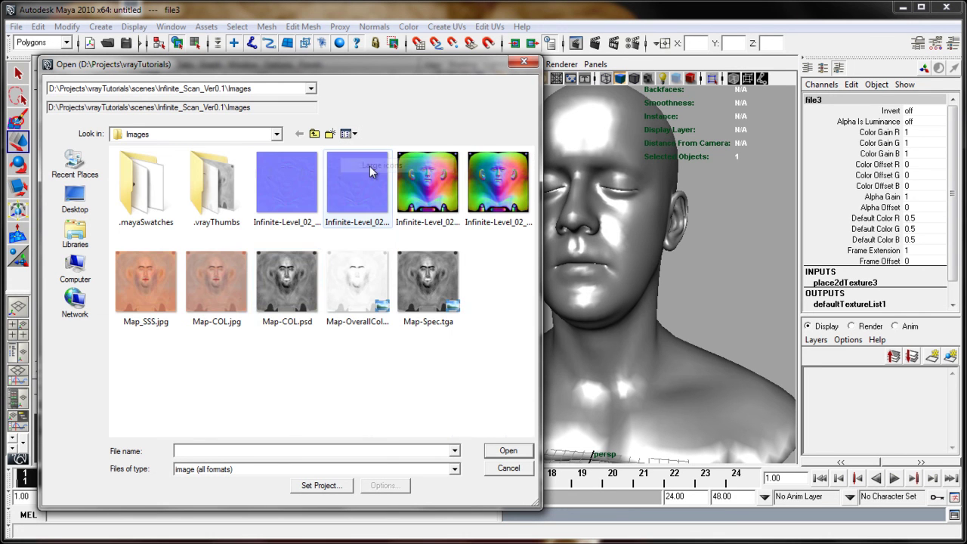
click(148, 294)
click(508, 452)
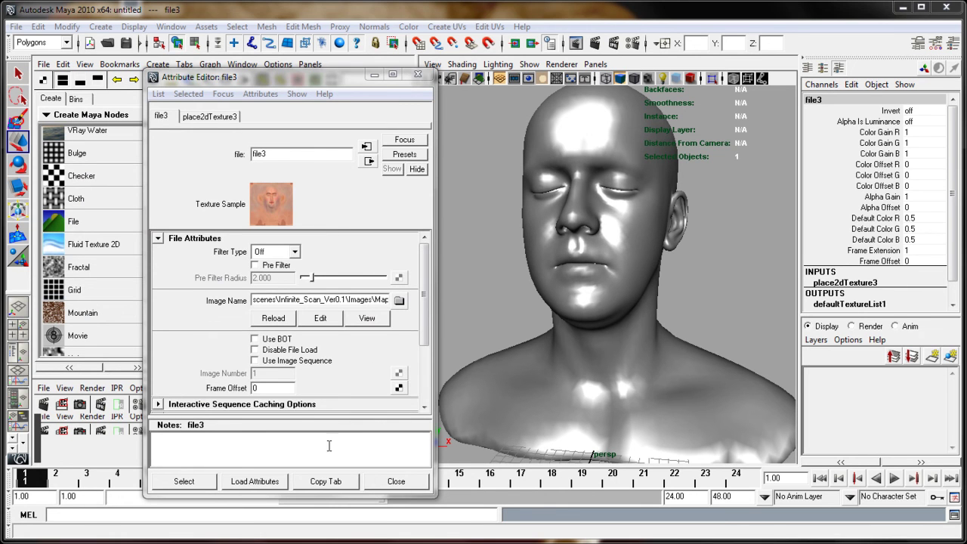
click(394, 482)
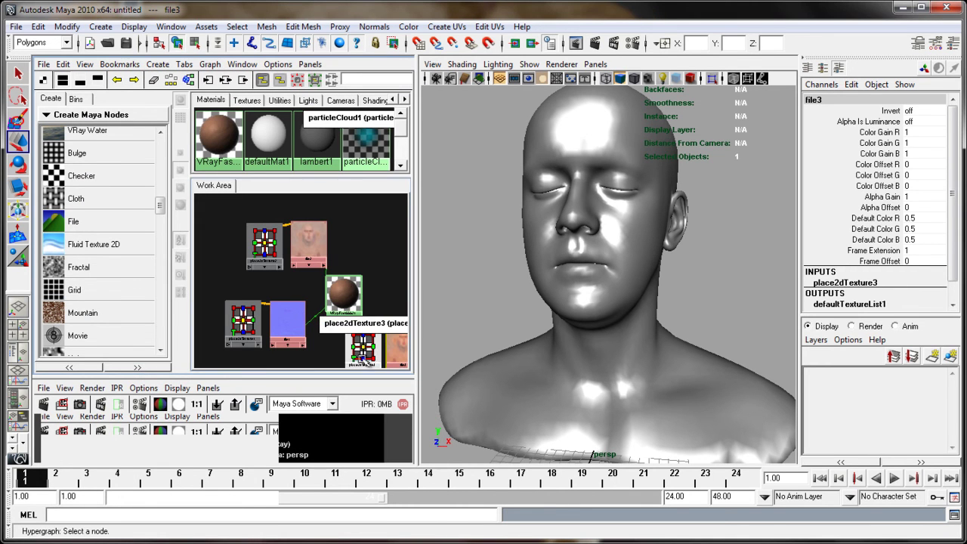
Plug file3 into VRayFastSSS21's subsurfaceColor input
alt+middle_drag(355, 295, 352, 240)
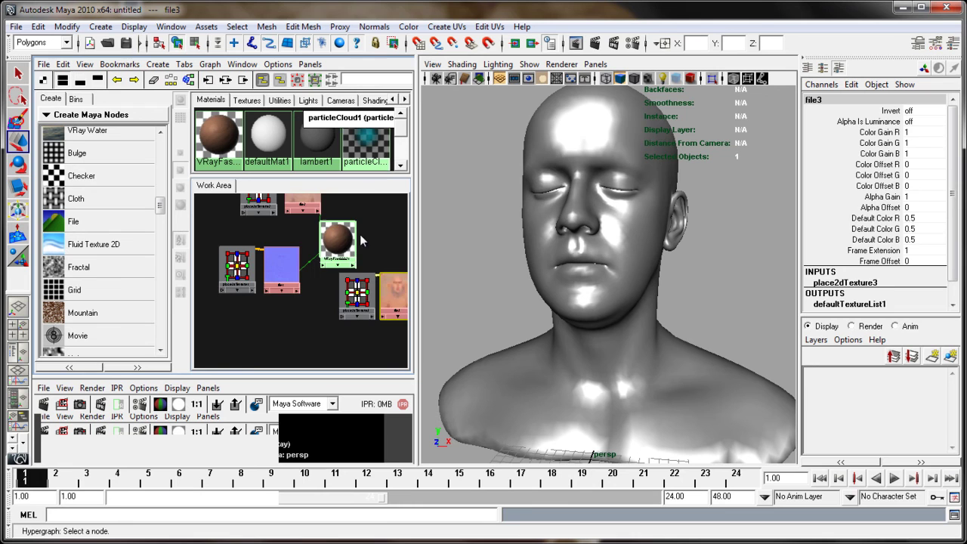
scroll(361, 240, down, 1)
drag(349, 291, 301, 328)
click(301, 327)
middle_drag(301, 327, 326, 250)
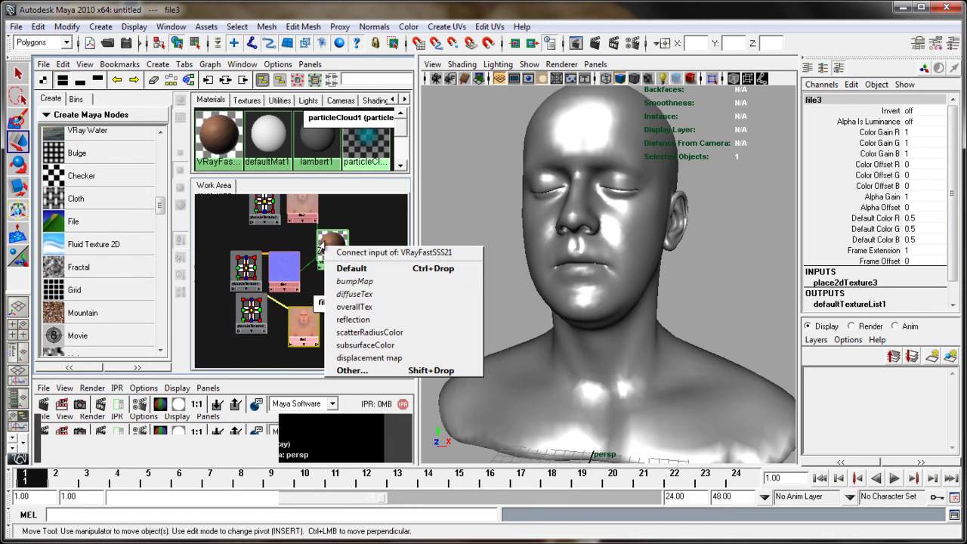
click(398, 352)
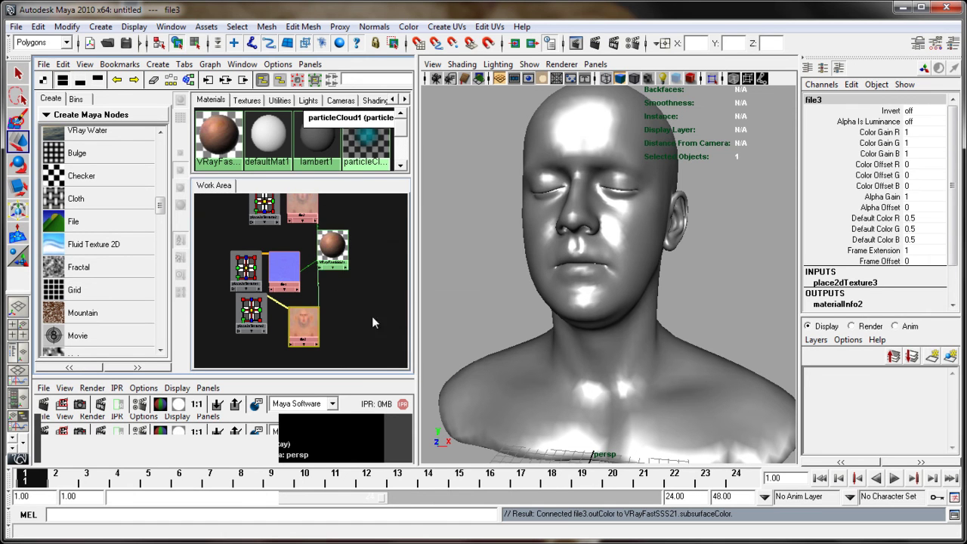
click(340, 261)
Show VRayFastSSS21's Attribute Editor beside the viewport to review its Diffuse and SSS layers
double_click(336, 264)
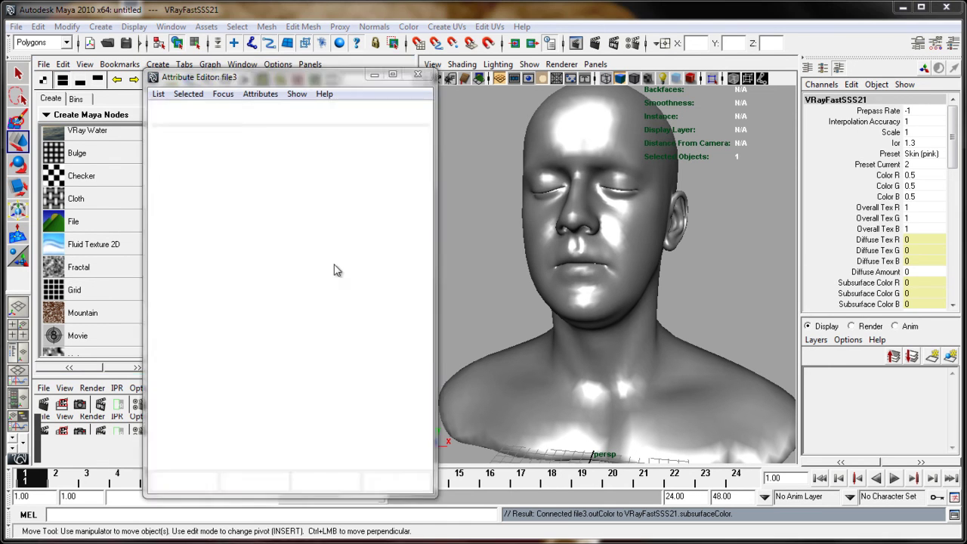
drag(311, 41, 714, 48)
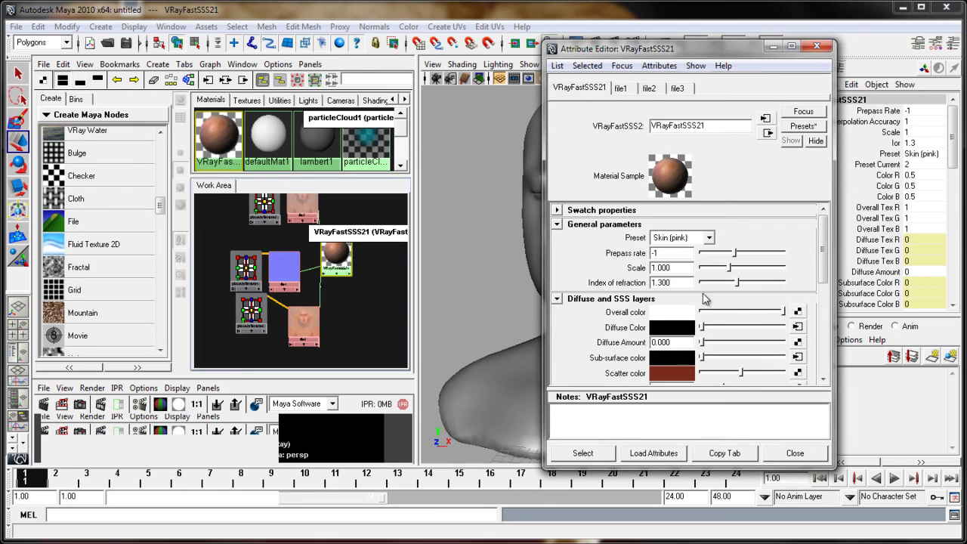
scroll(826, 274, down, 2)
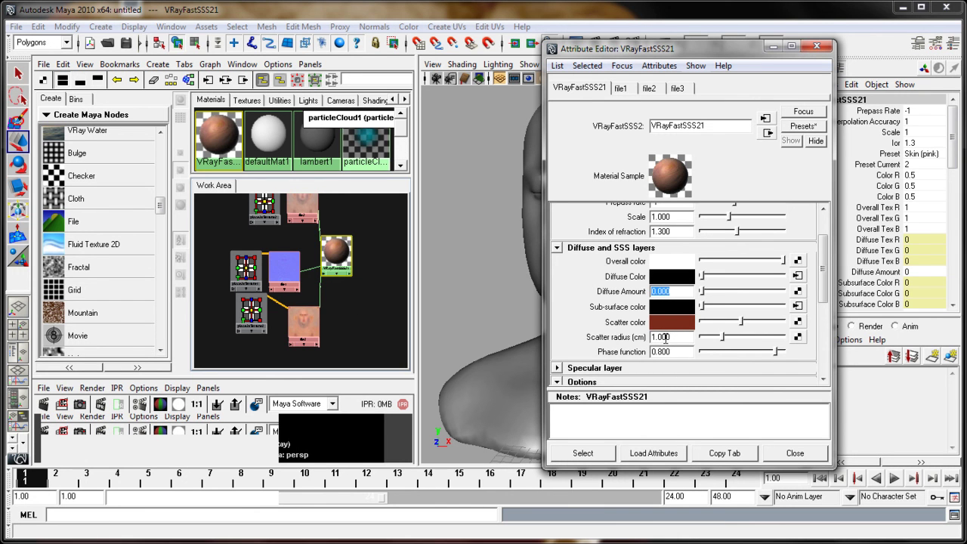
click(674, 338)
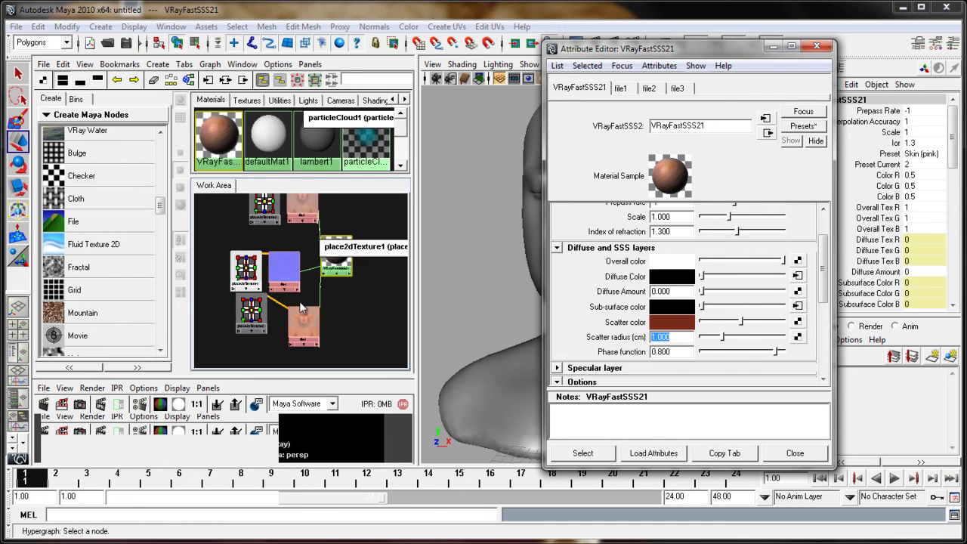
Create file4 with Filter Type Off and Map-OverallColor.tga, linked to VRayFastSSS21's Overall color
click(73, 224)
click(684, 224)
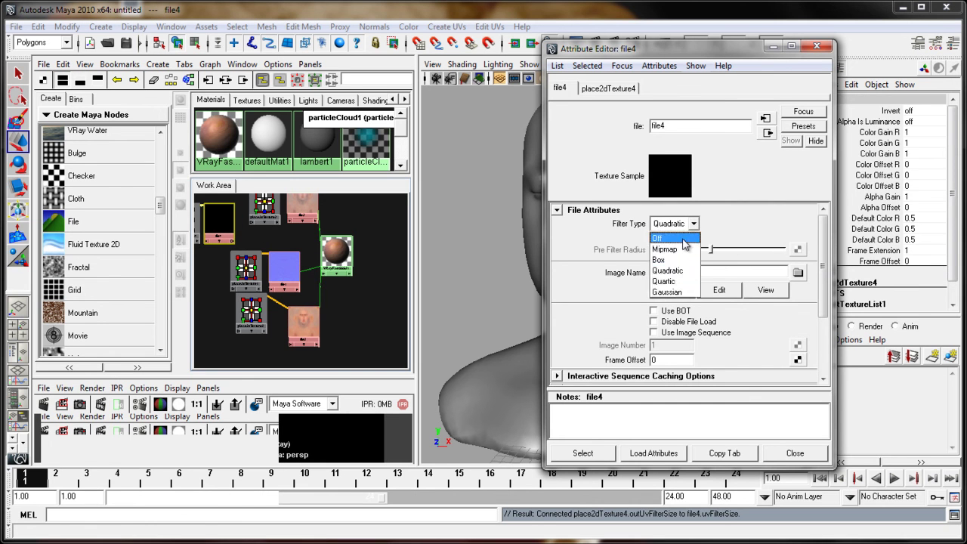
click(677, 240)
click(798, 272)
click(803, 294)
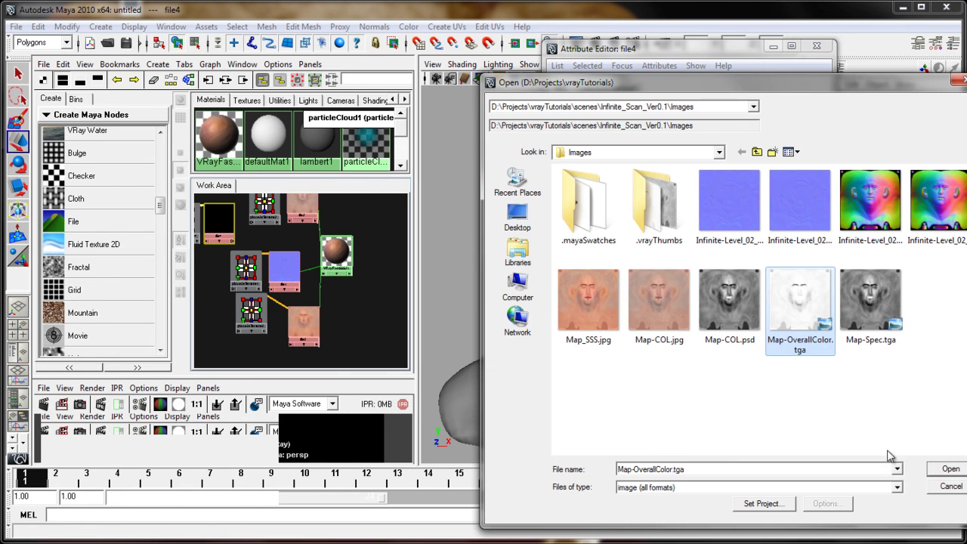
click(937, 471)
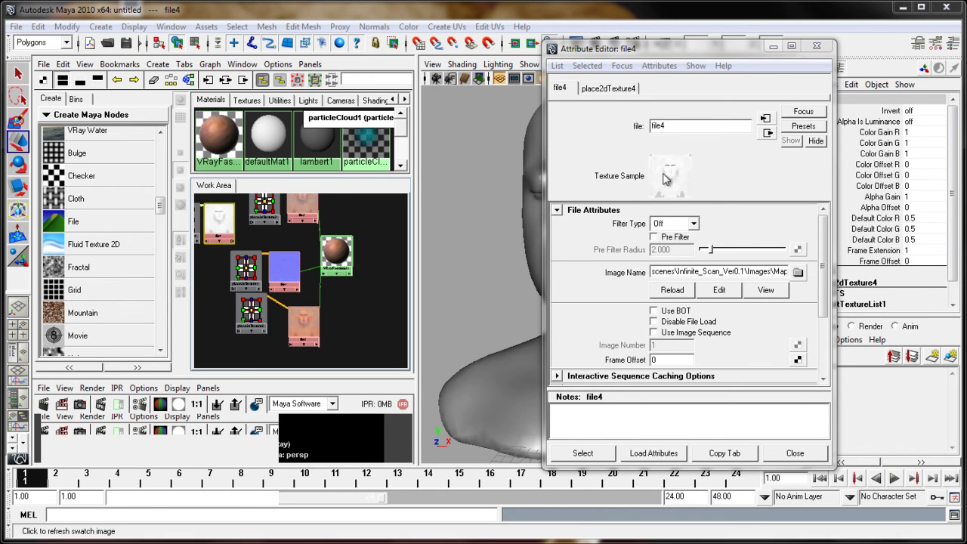
click(335, 253)
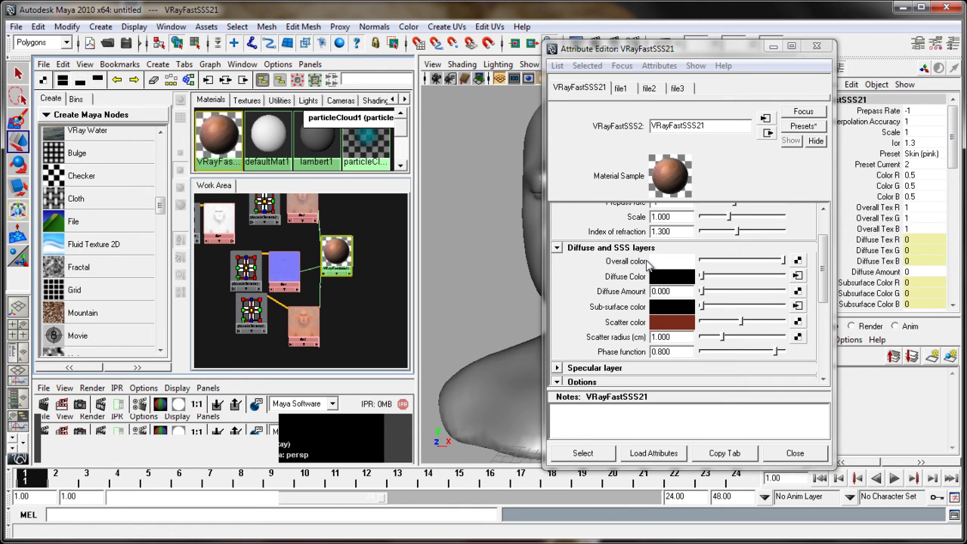
middle_drag(219, 227, 612, 269)
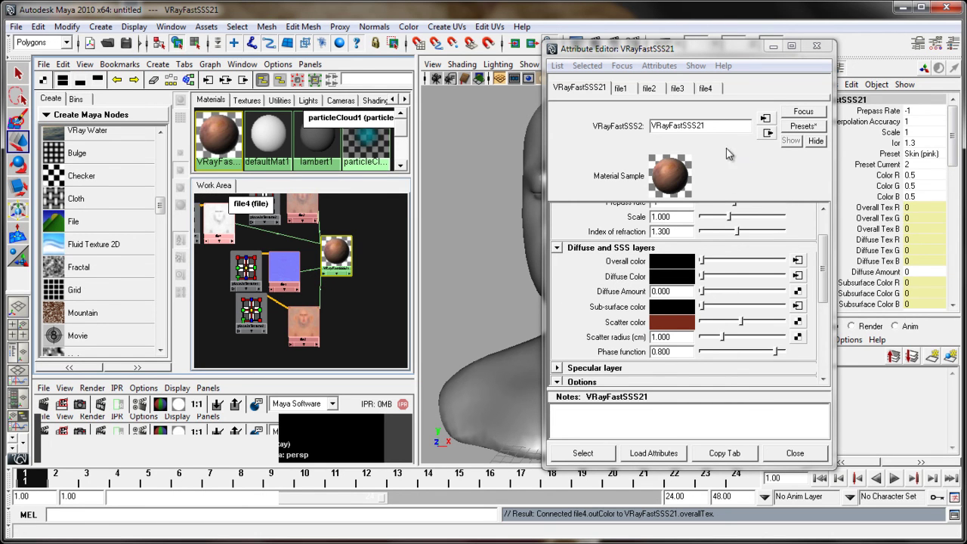
click(820, 49)
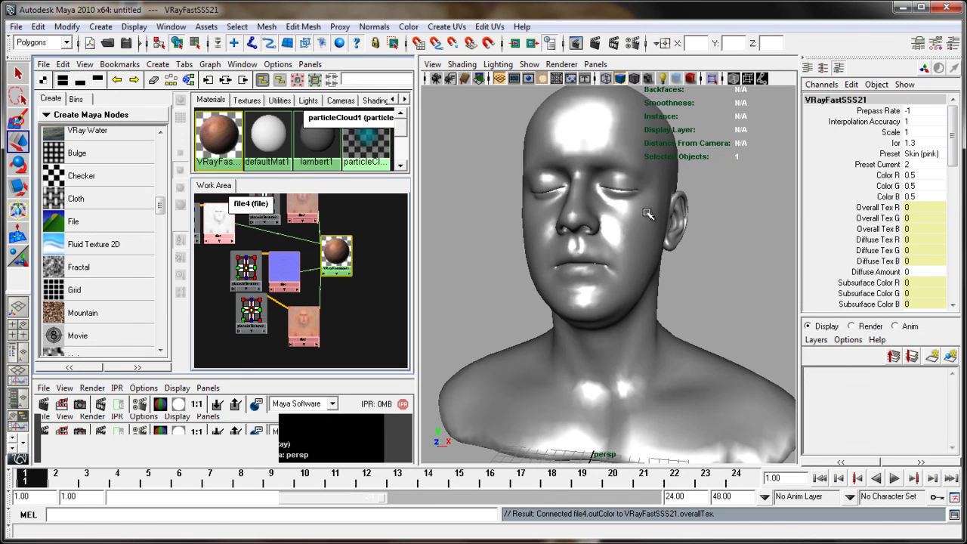
click(626, 259)
alt+drag(627, 259, 676, 302)
click(688, 303)
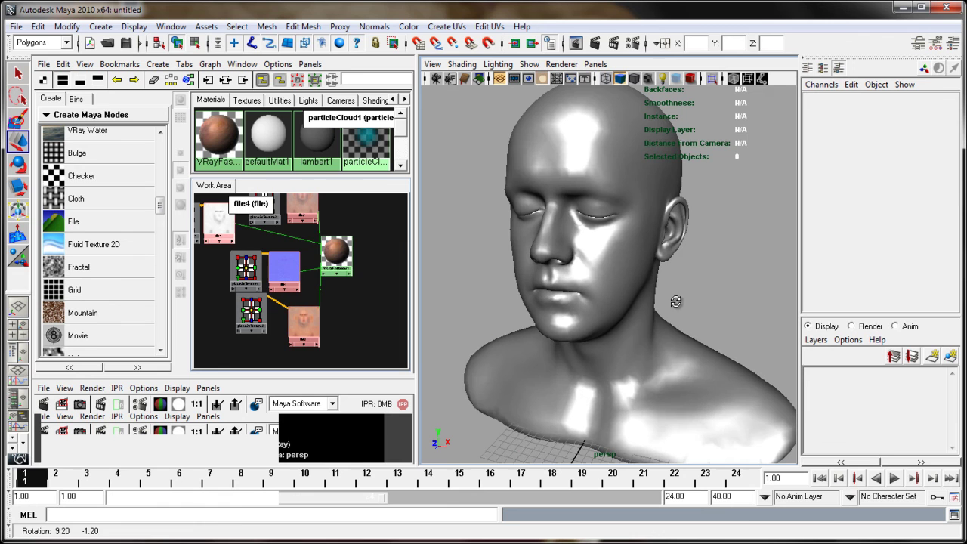
click(288, 271)
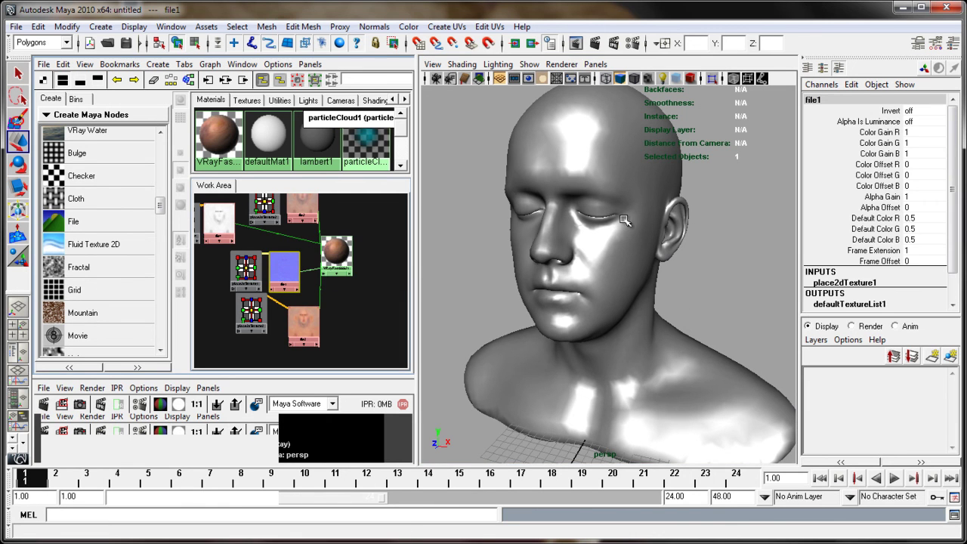
alt+drag(604, 227, 484, 179)
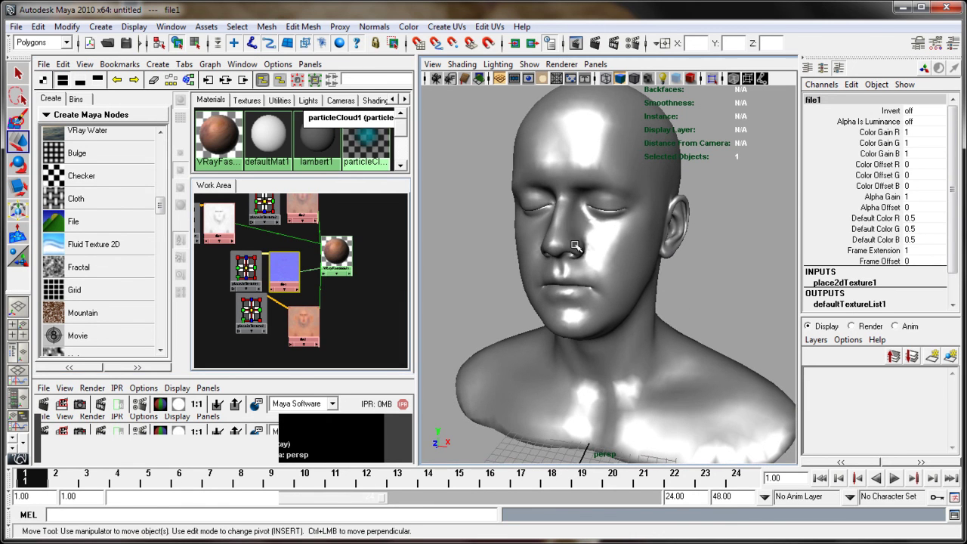
click(679, 227)
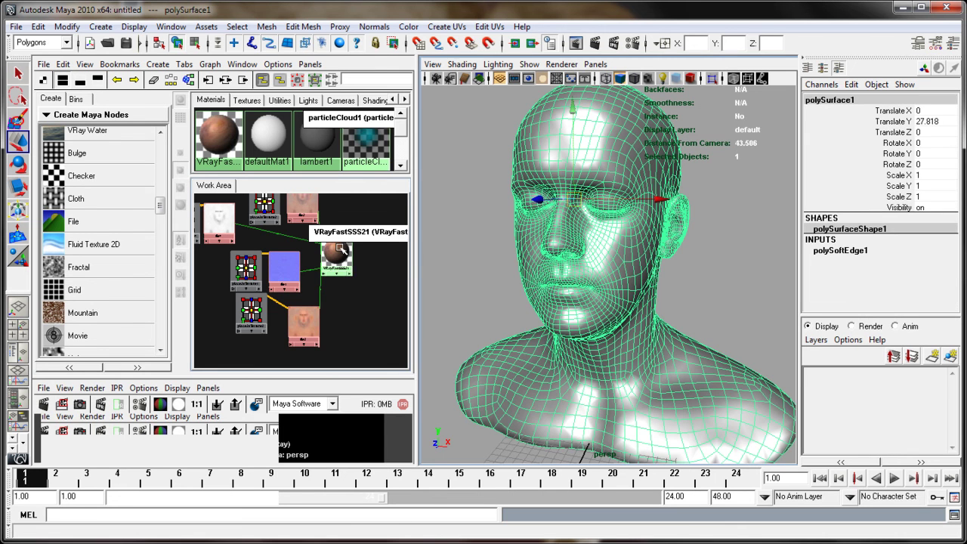
right_click(336, 217)
scroll(480, 205, down, 5)
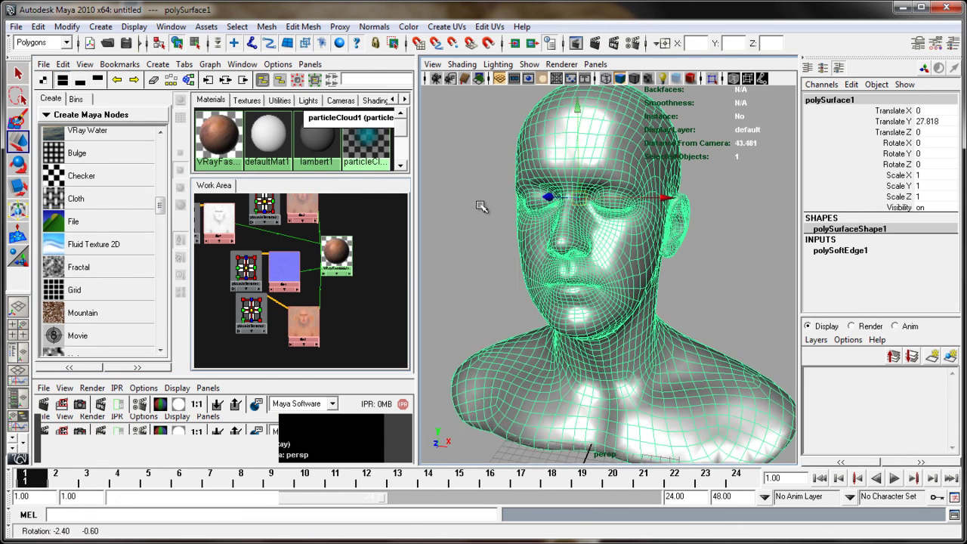
click(101, 27)
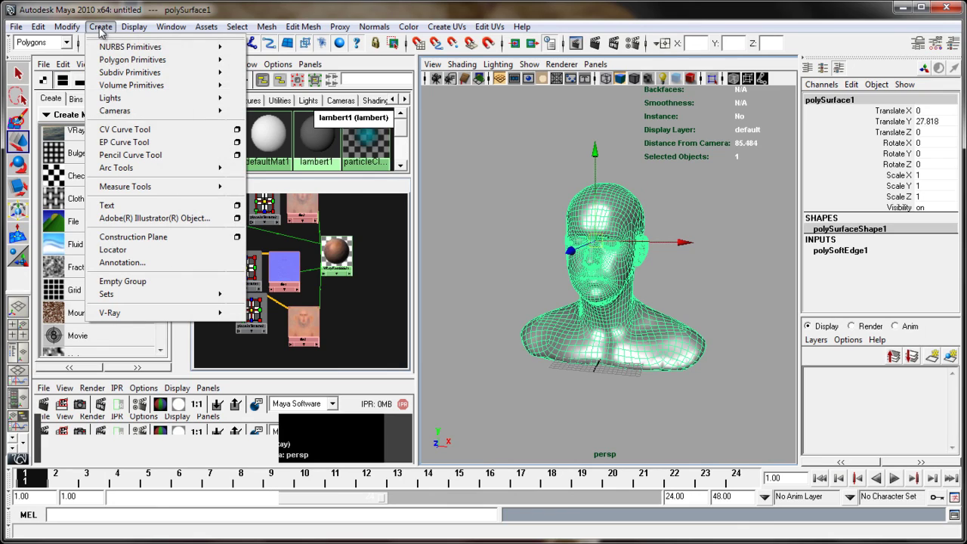